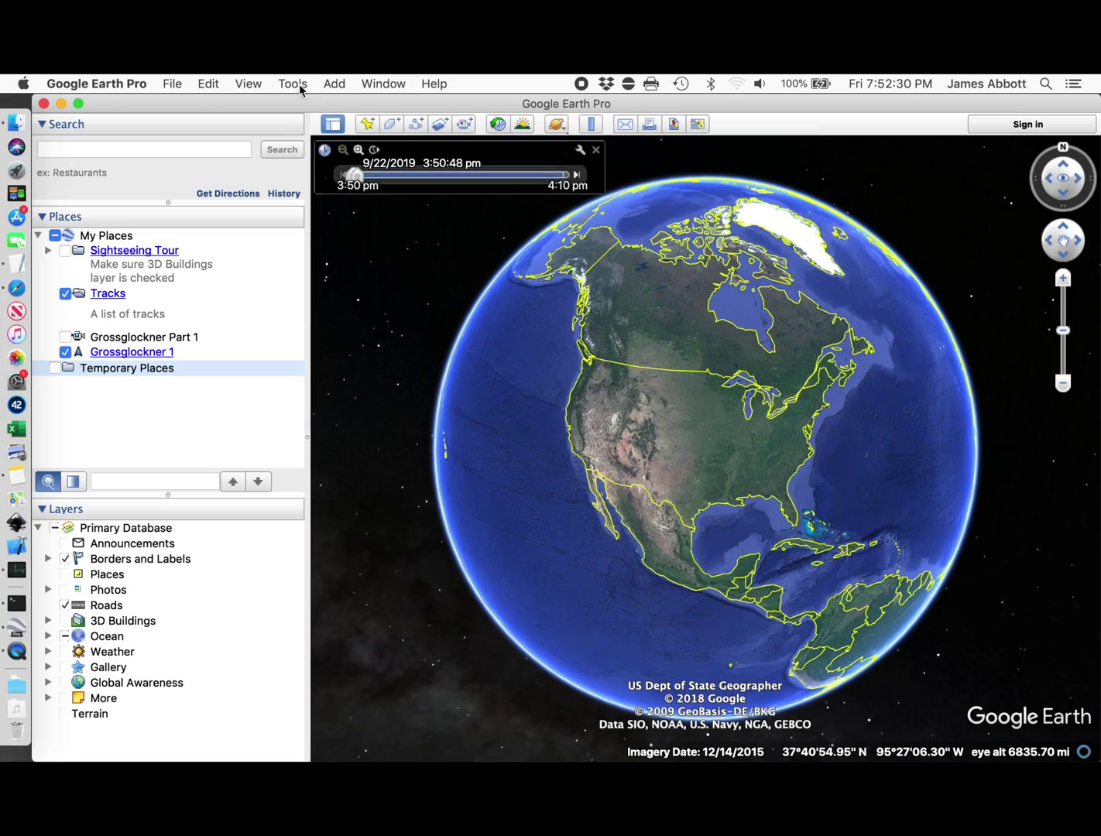
Step: Import 2019-09-22_08-42-03.gpx as KML LineStrings rather than KML Tracks, loading 5192 track points
left_click(295, 86)
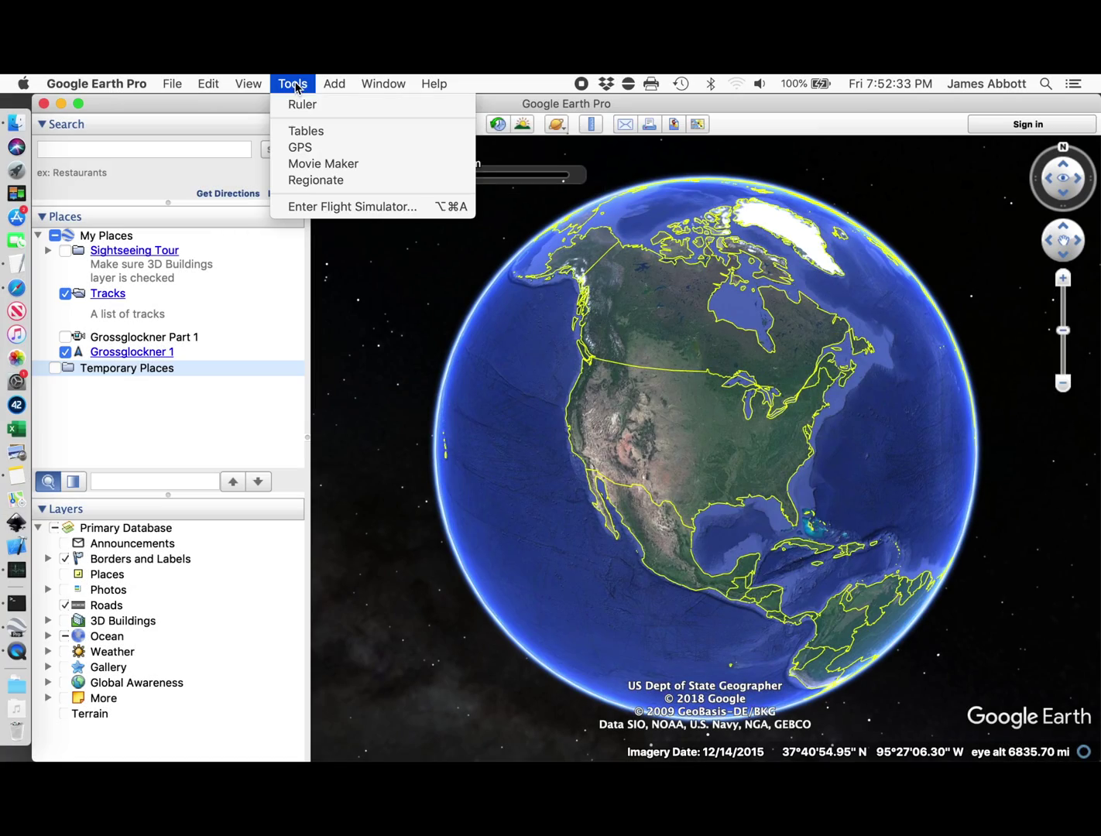
left_click(302, 149)
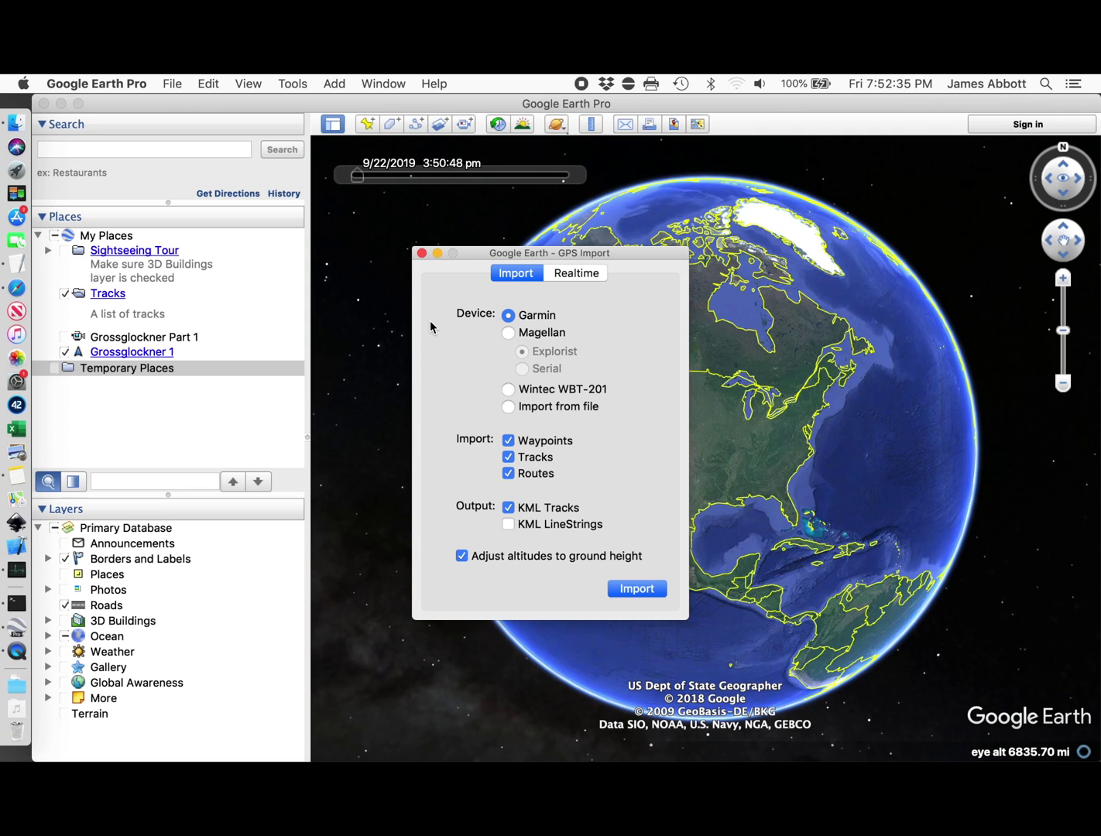
left_click(509, 408)
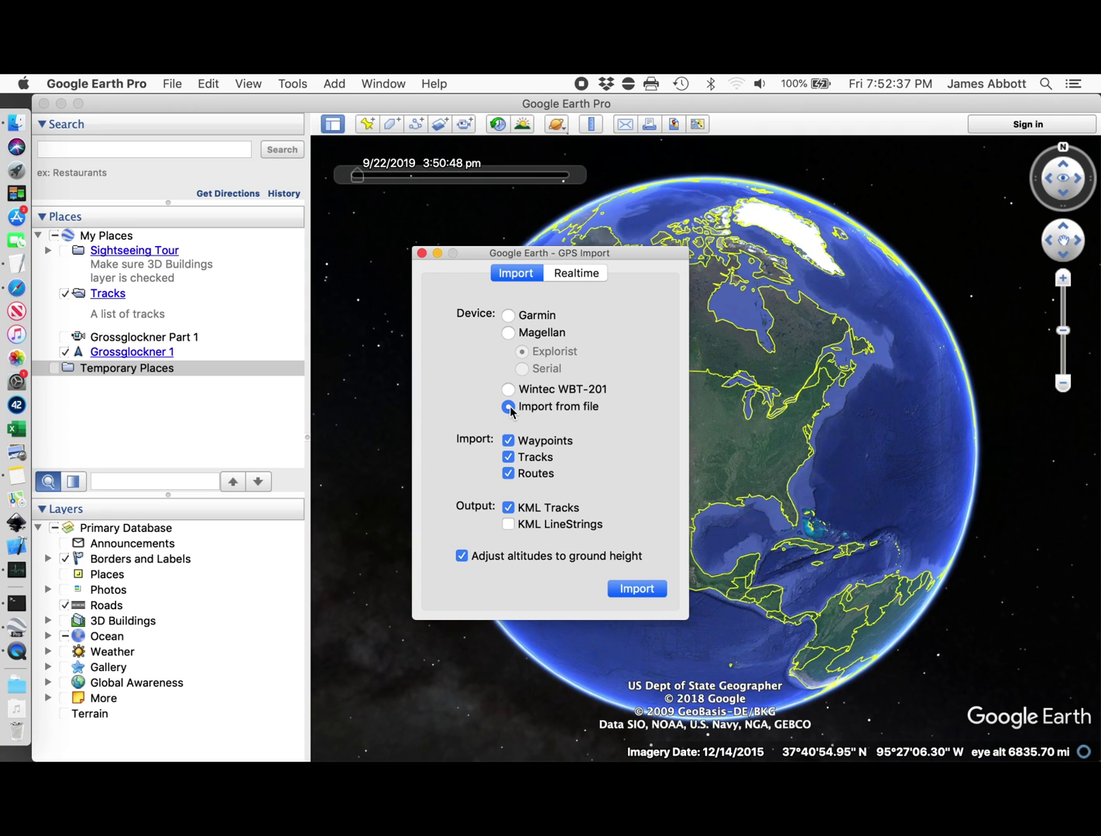
left_click(507, 508)
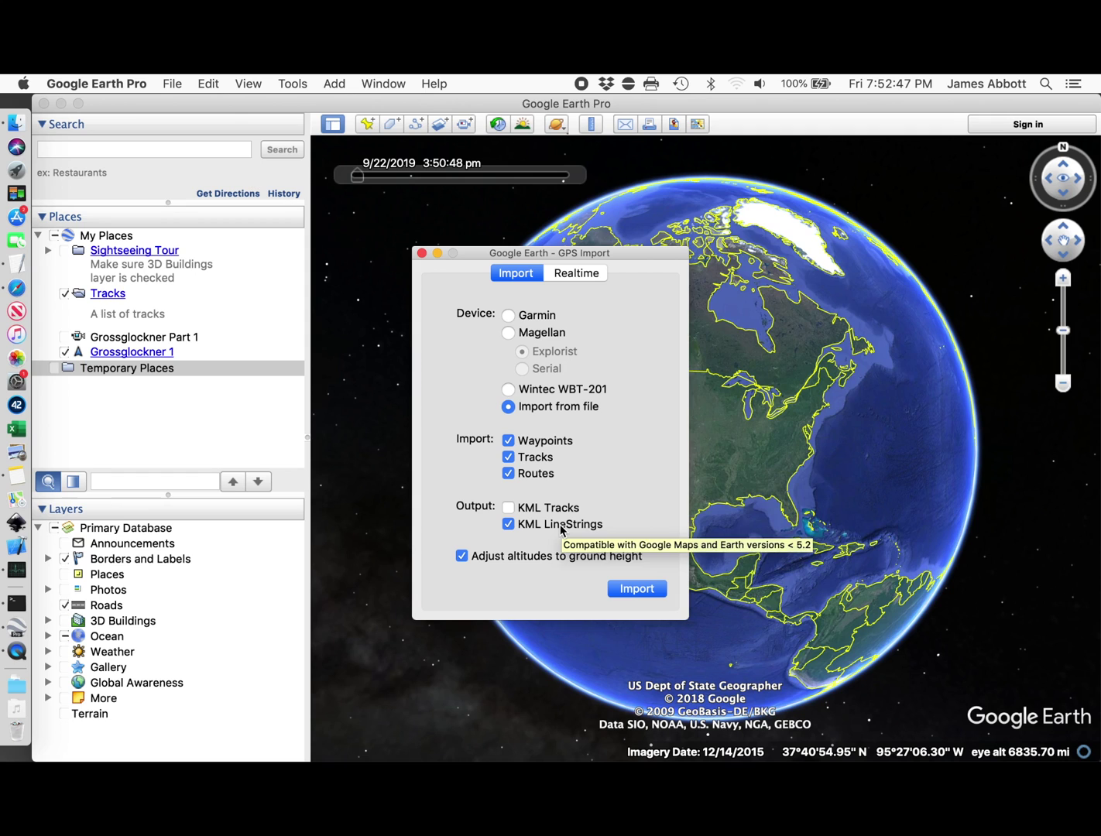
left_click(626, 591)
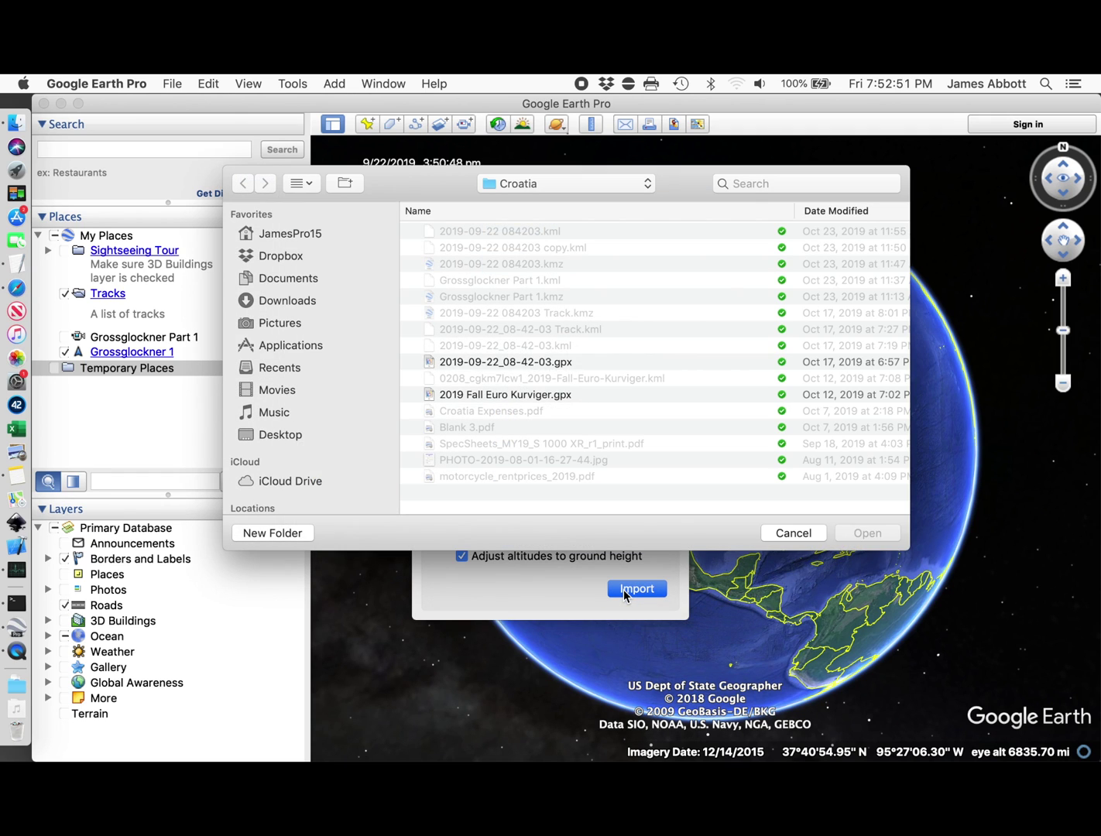
left_click(869, 534)
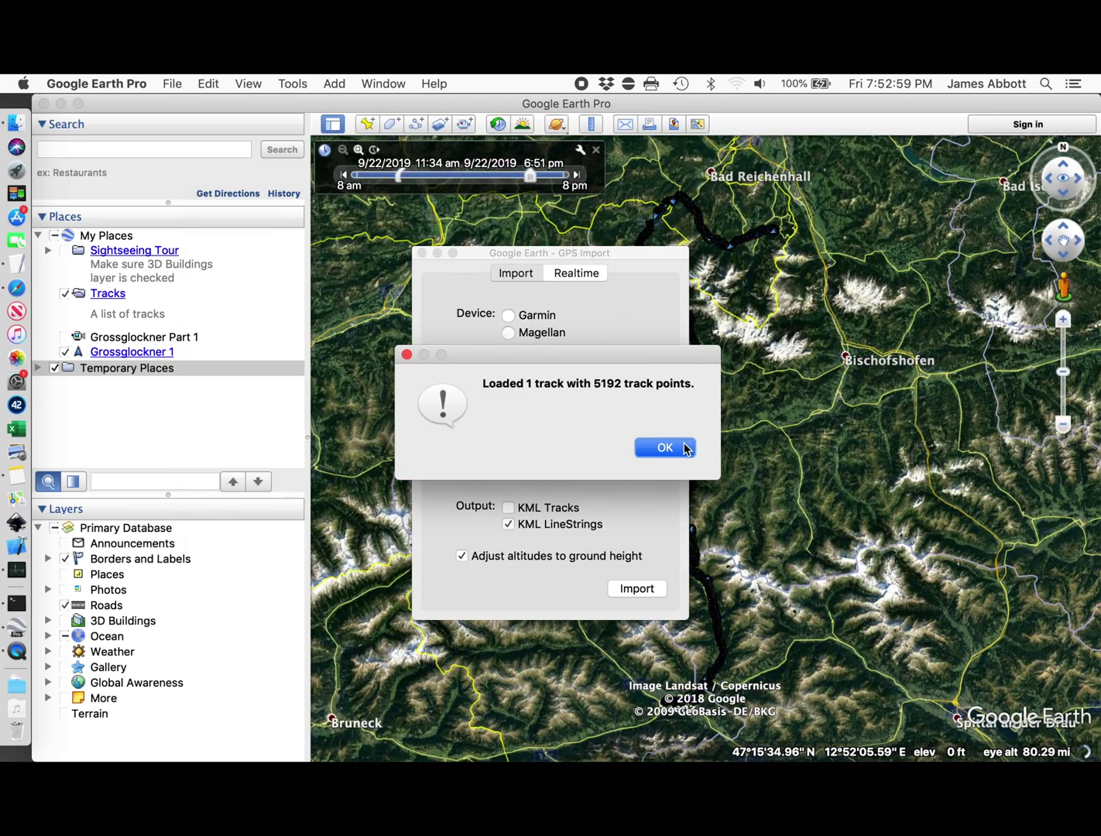
left_click(681, 455)
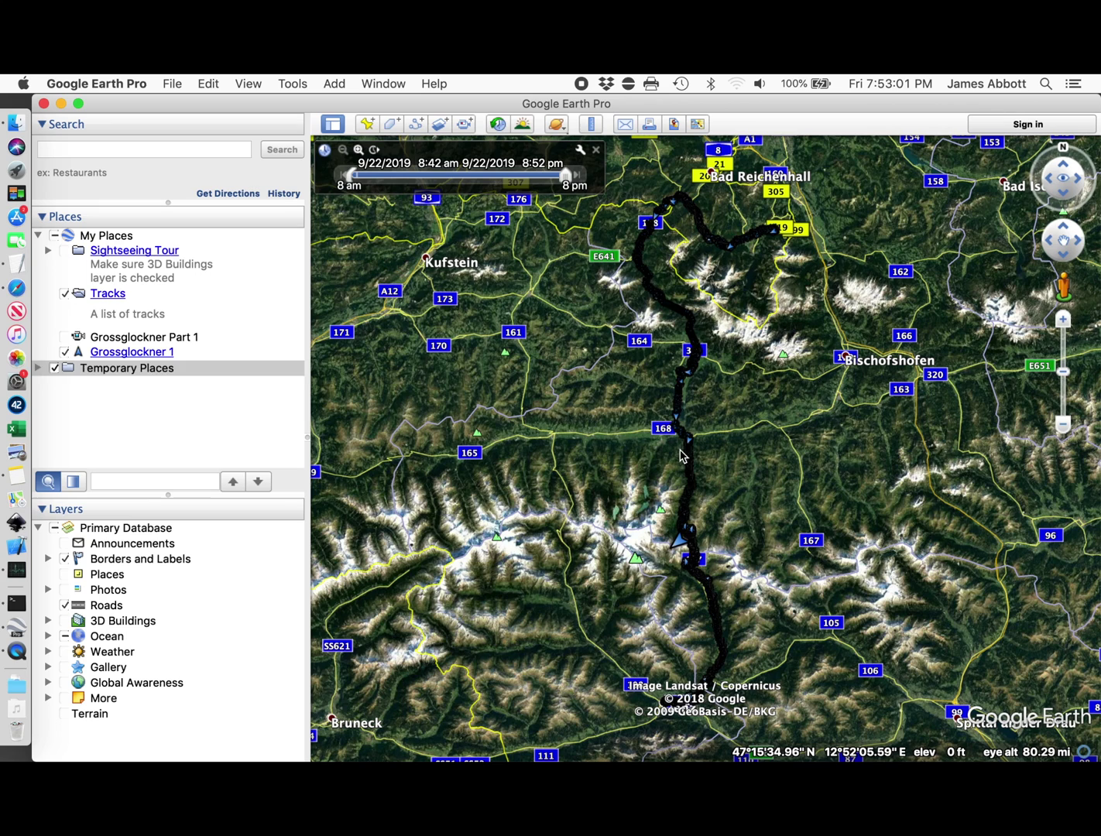
left_click(38, 368)
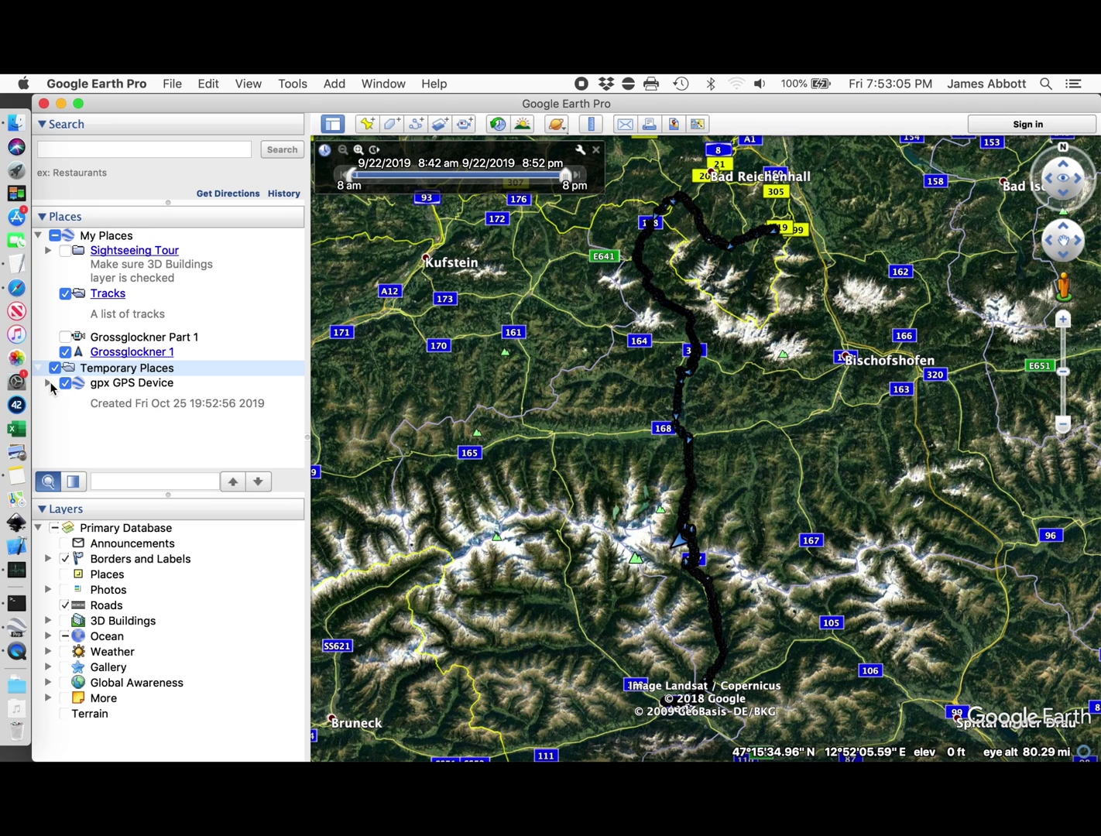
left_click(48, 384)
left_click(59, 426)
left_click(69, 442)
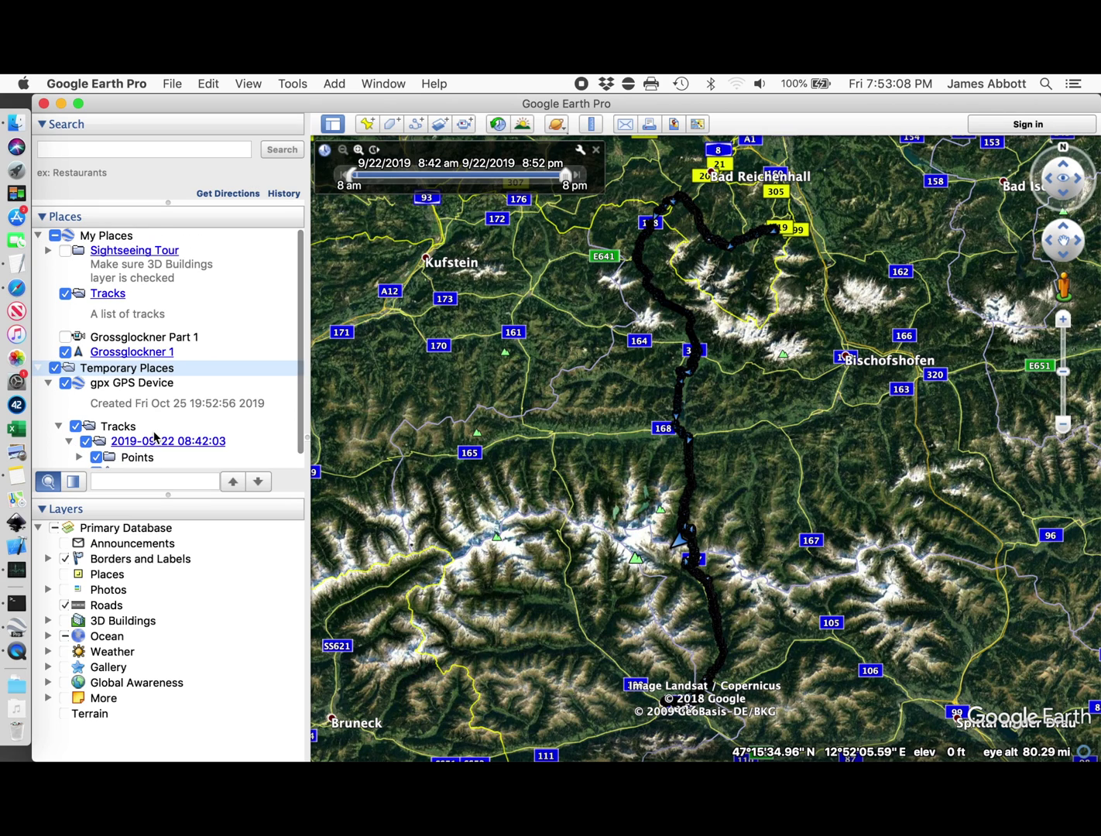
scroll(154, 437, "down", 1)
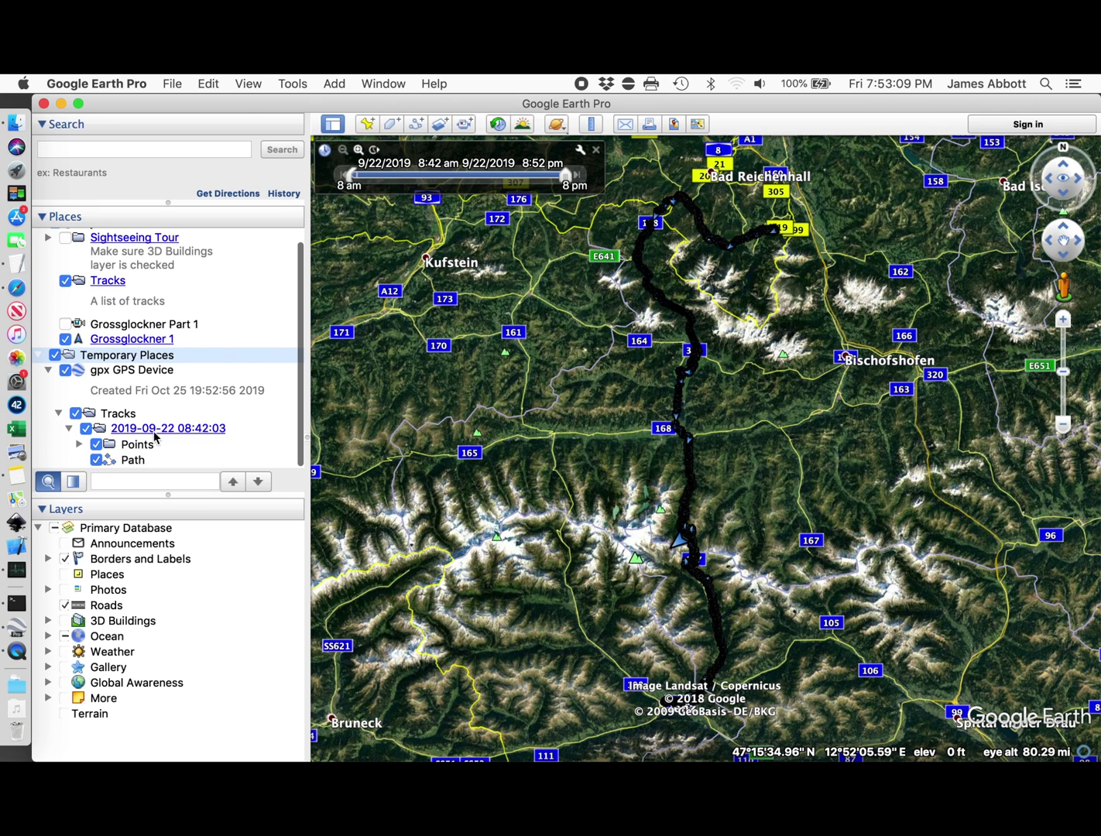
left_click(79, 445)
scroll(182, 461, "down", 1)
scroll(183, 460, "down", 6)
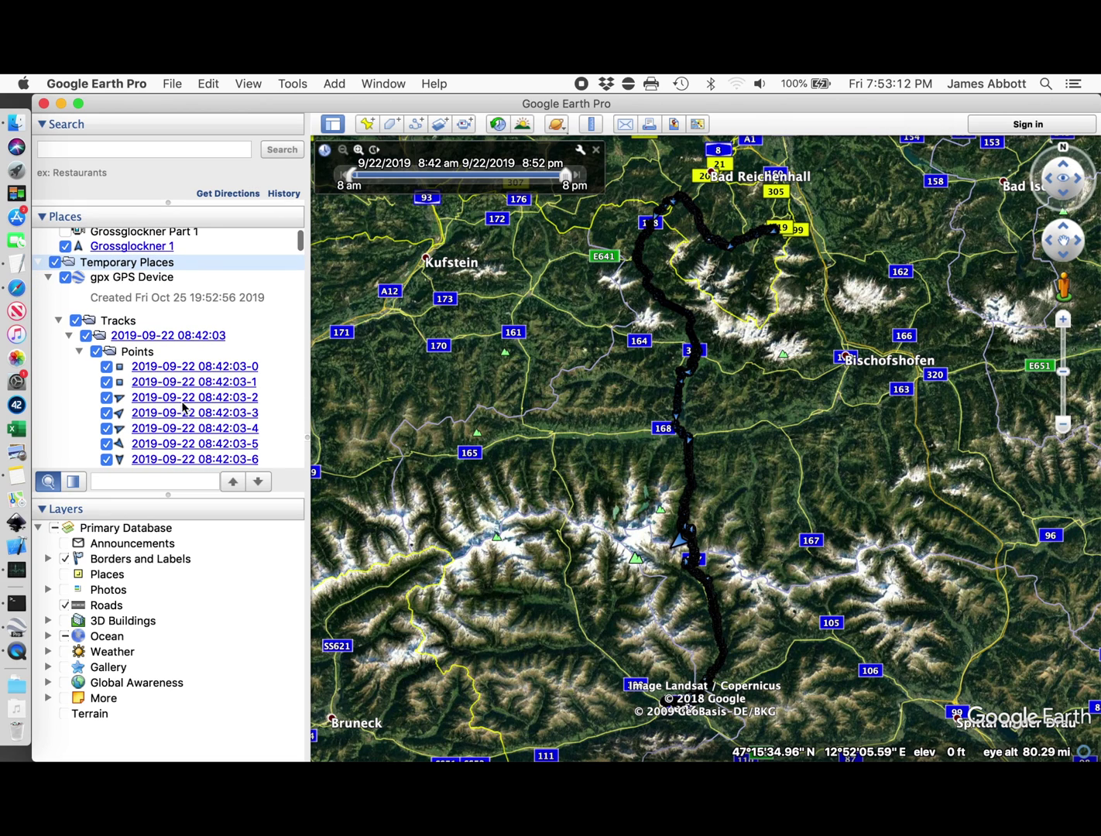
left_click(81, 352)
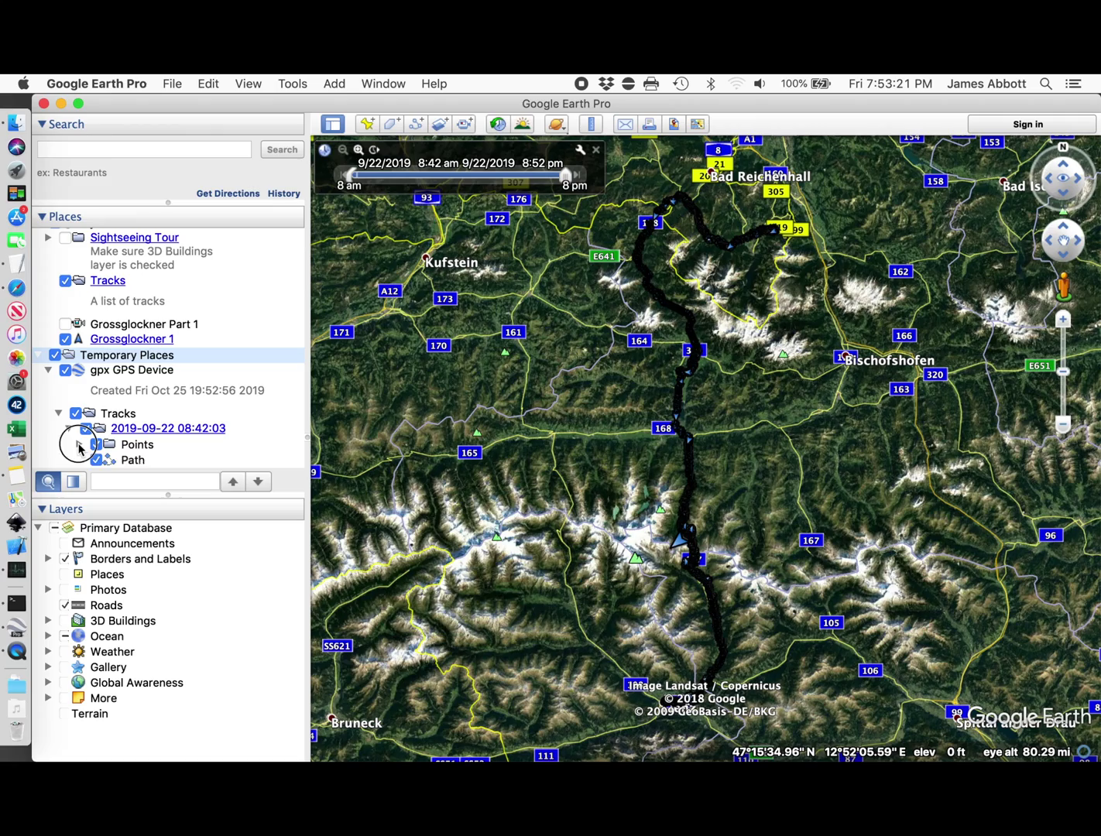
left_click(79, 445)
Step: Fly to the imported track near Fuscher Lake and frame the pass road beside the large building and car park
scroll(193, 434, "down", 5)
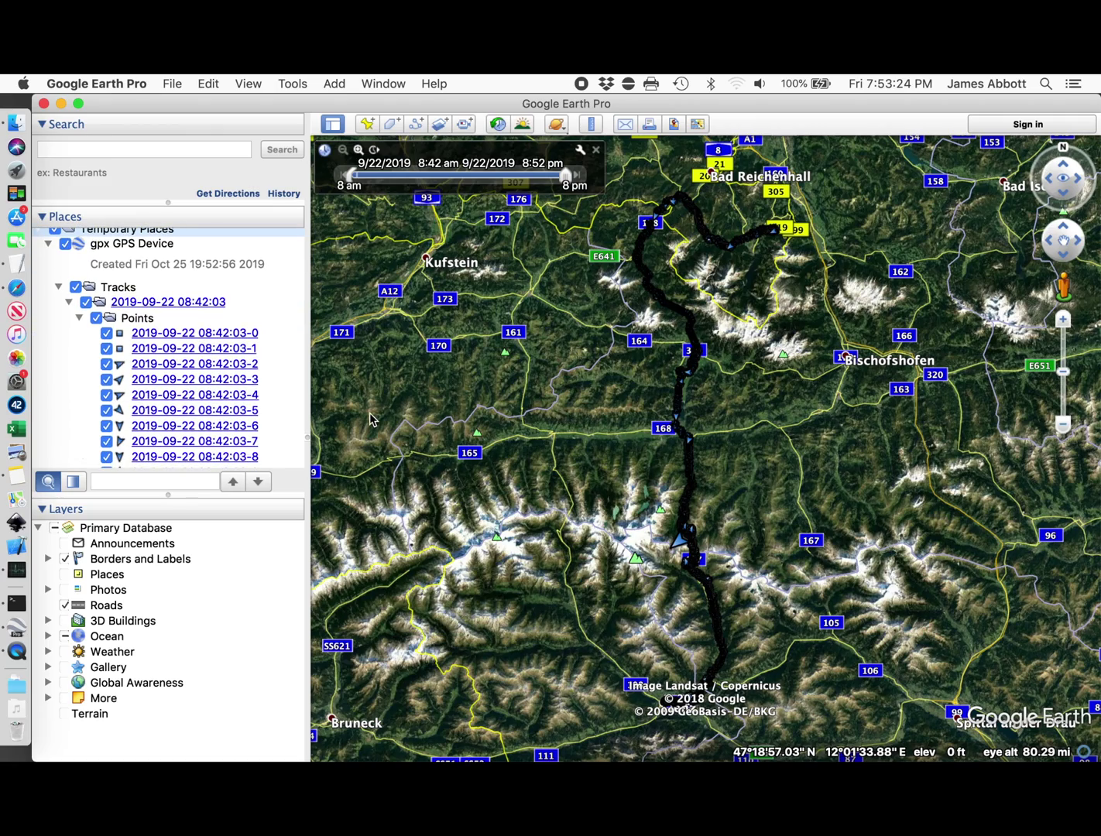
double_click(641, 551)
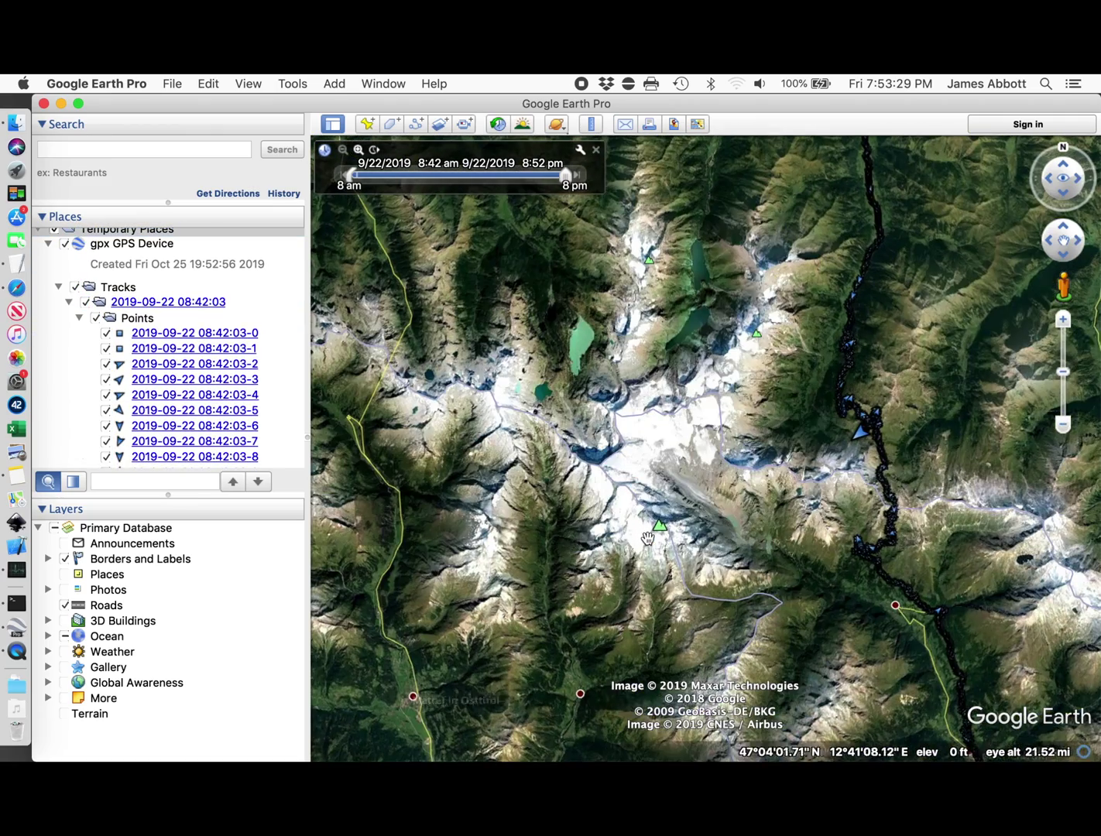
double_click(743, 476)
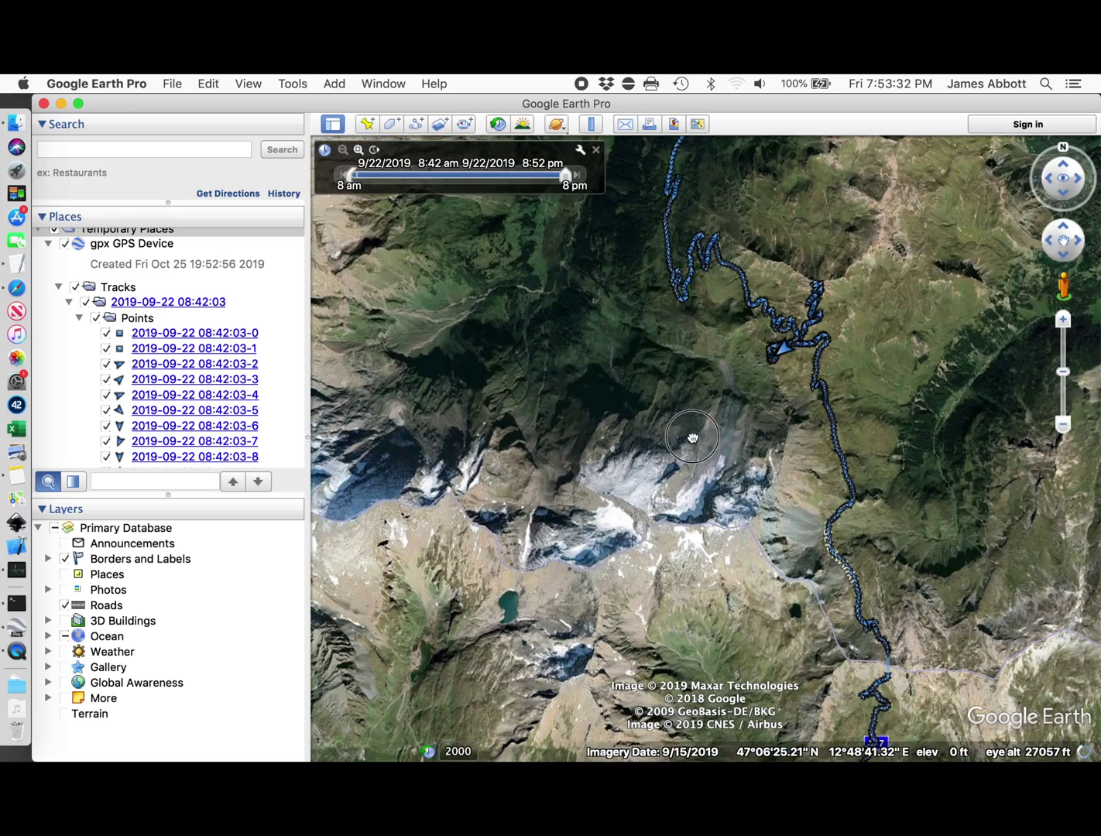
double_click(694, 449)
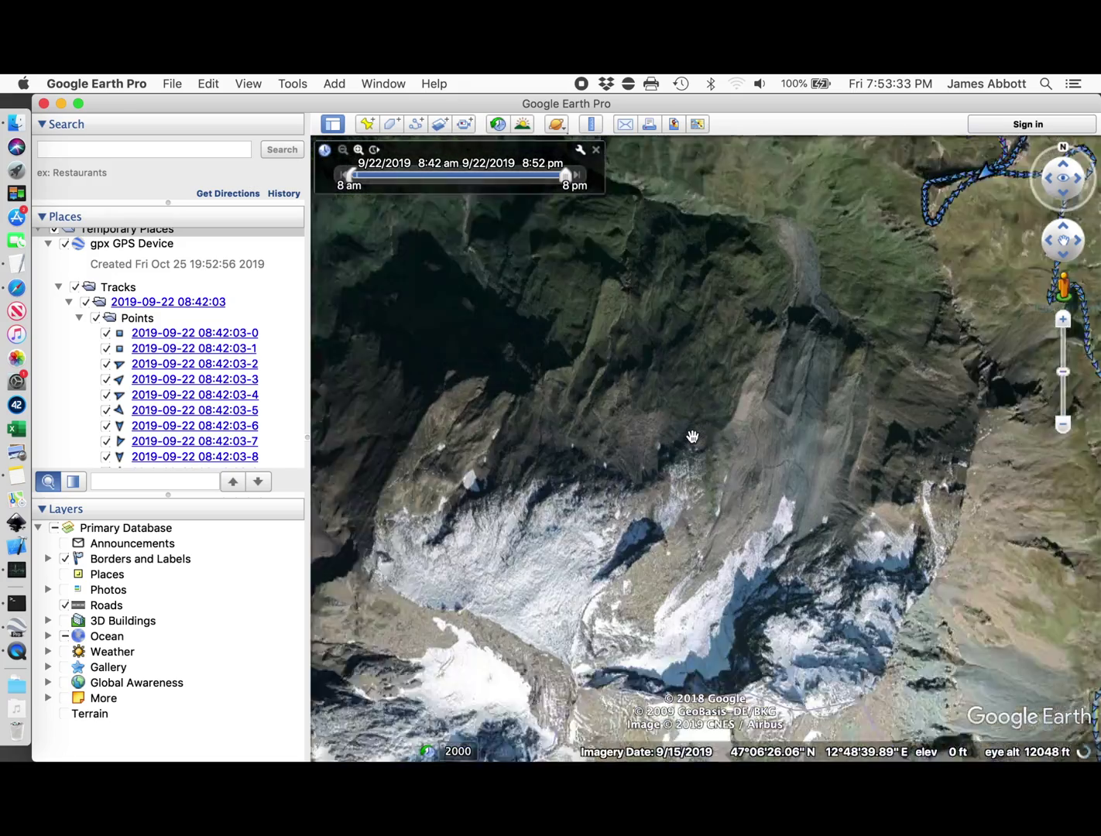
left_click_drag(866, 345, 556, 531)
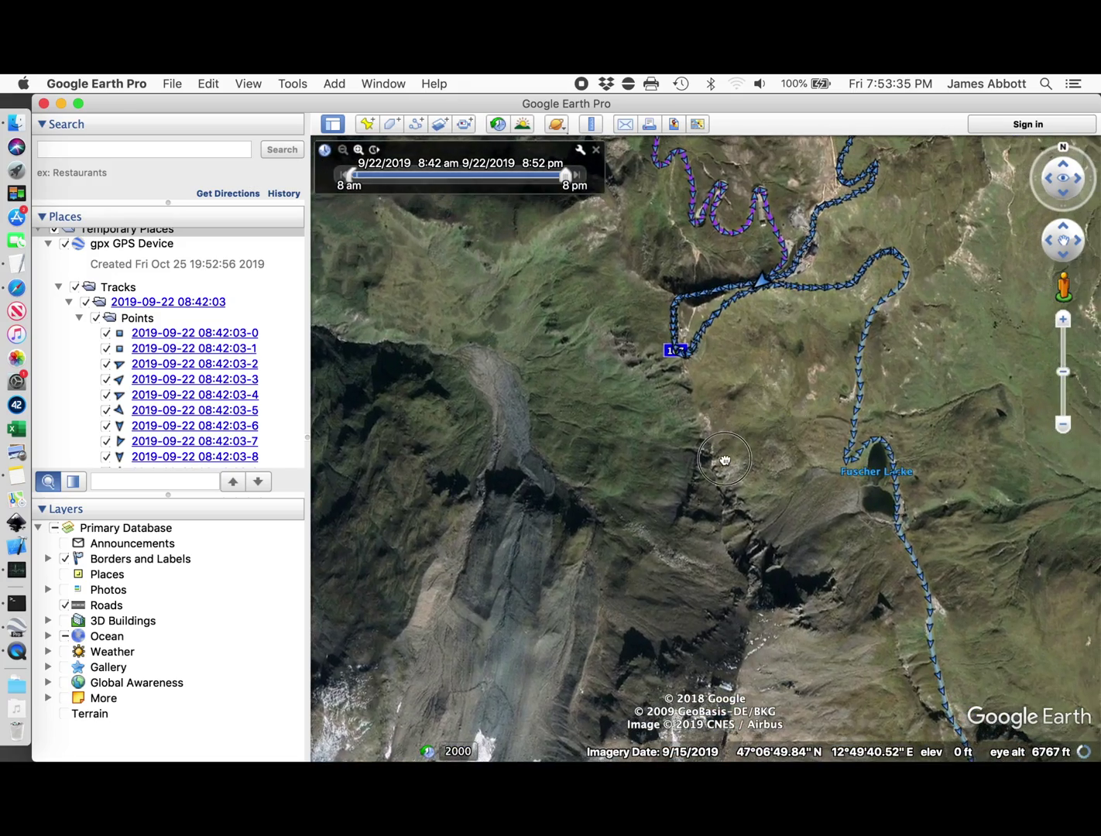
left_click_drag(728, 456, 652, 511)
double_click(652, 511)
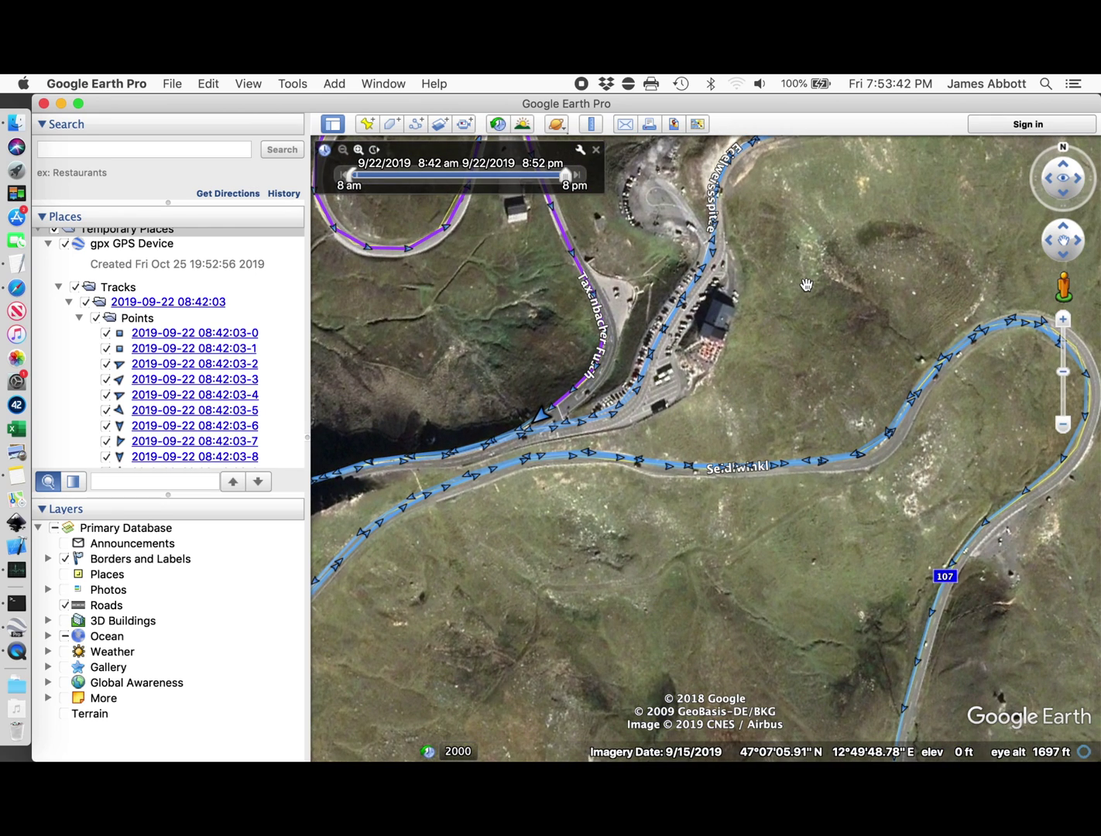
left_click(1062, 425)
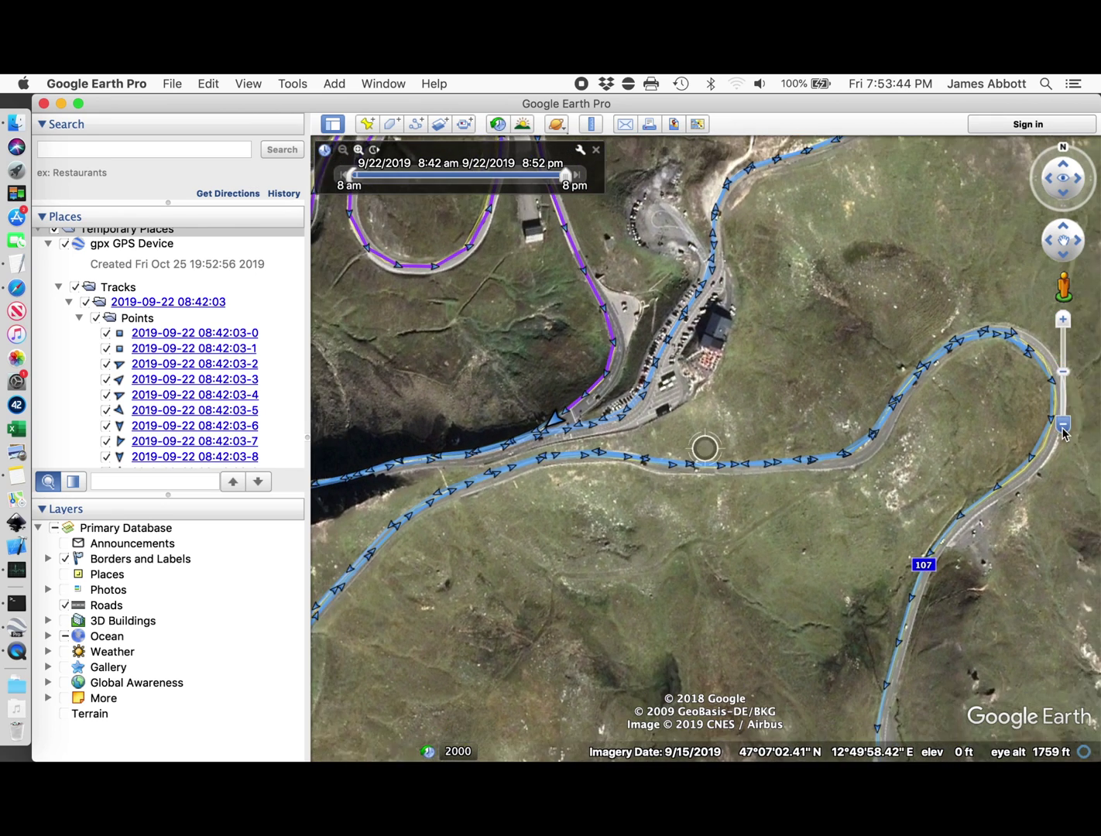
left_click(1063, 425)
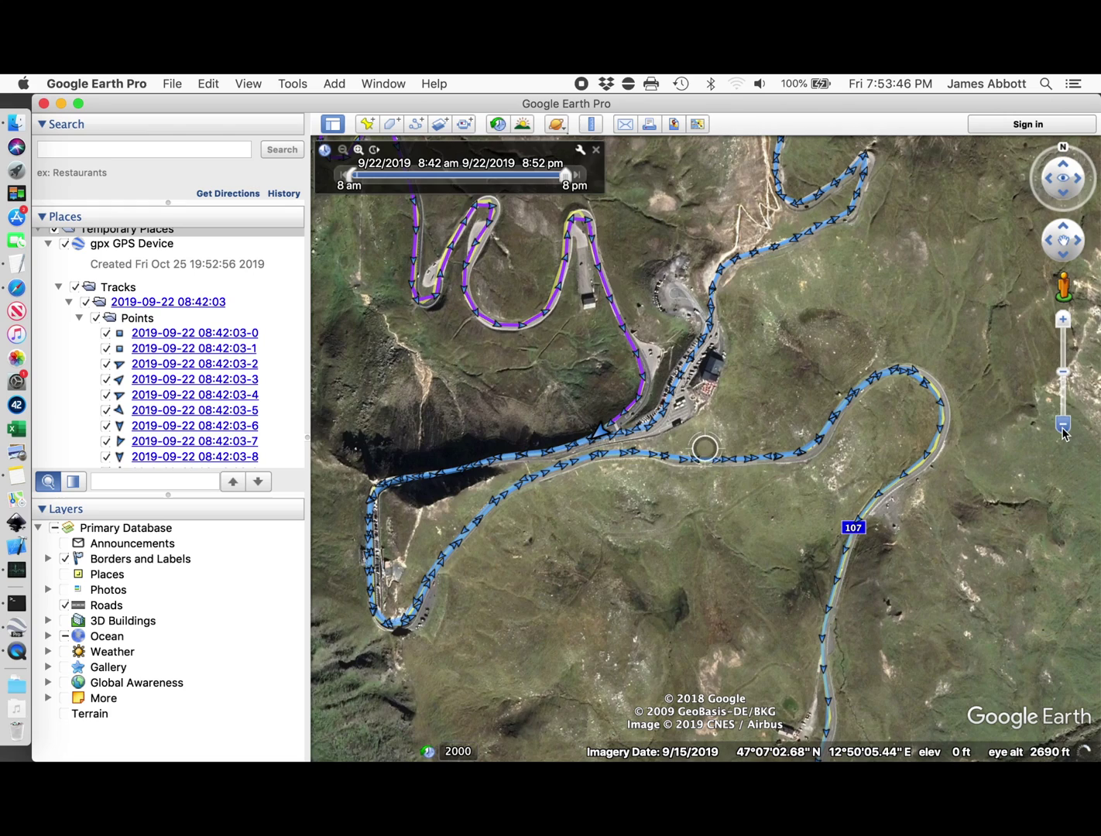
left_click_drag(704, 397, 636, 556)
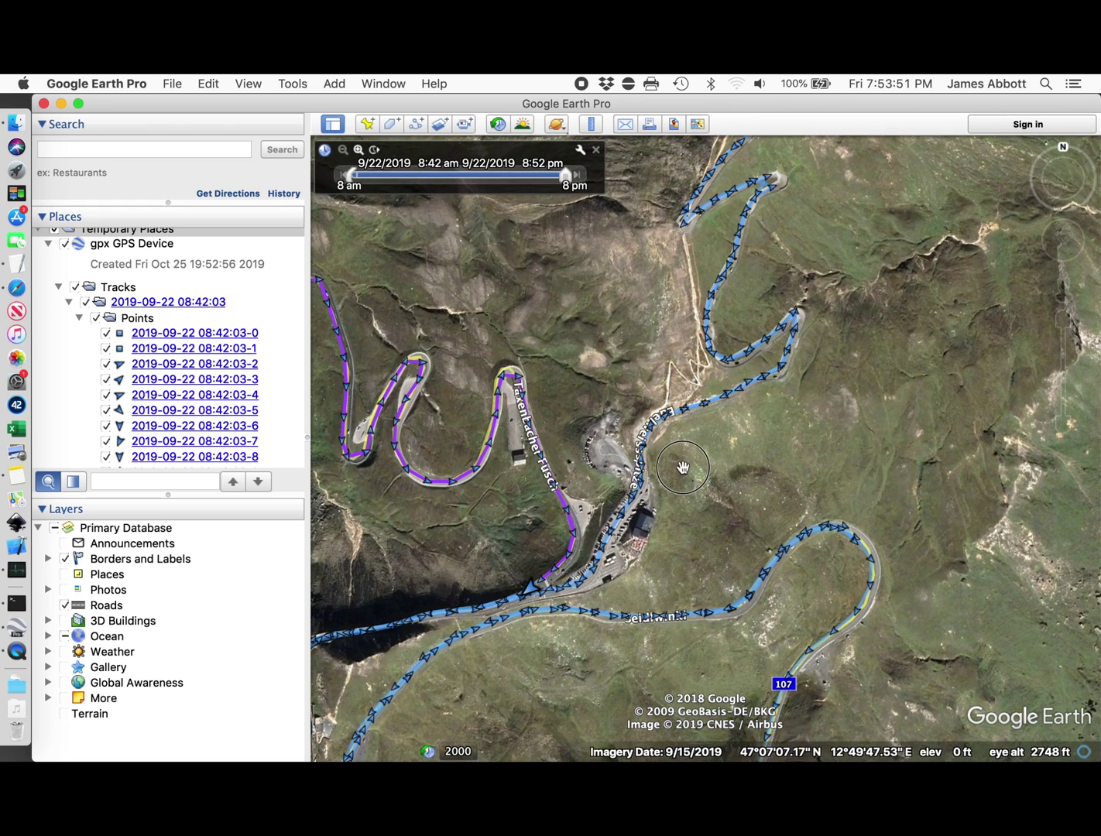
scroll(648, 493, "up", 5)
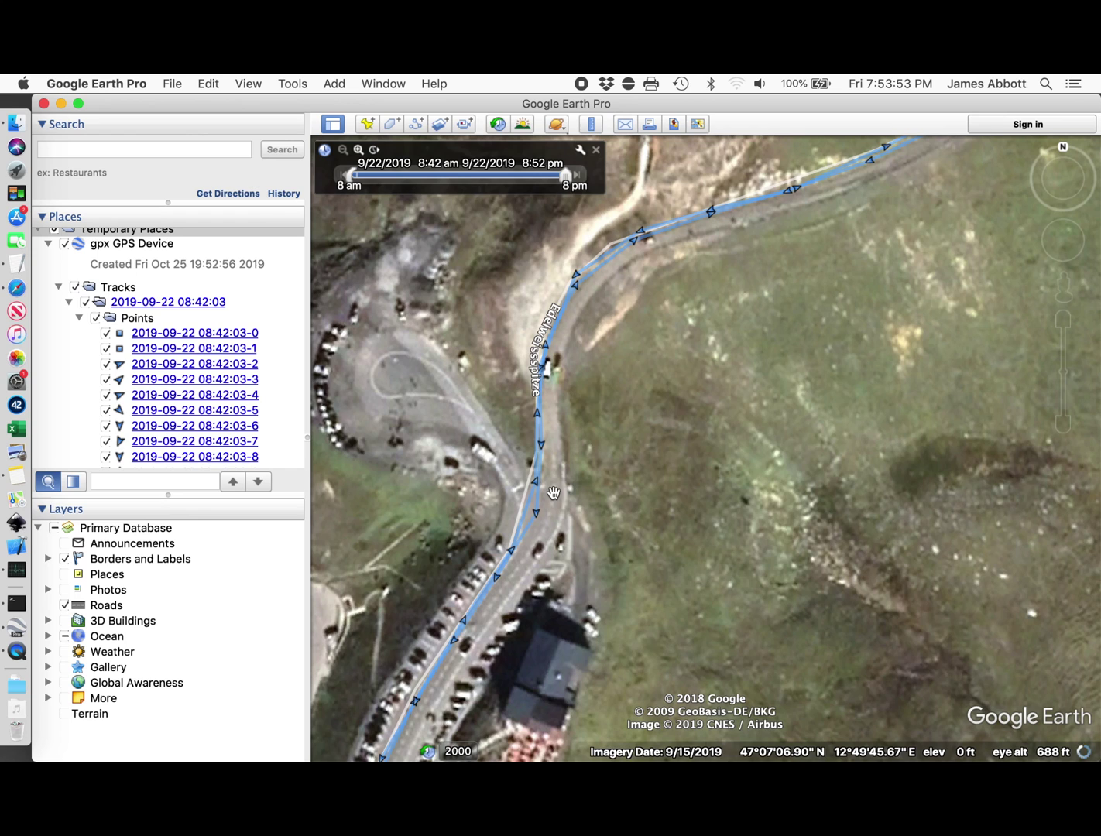
Step: Inspect track point 3389's info balloon, then close it
left_click(511, 547)
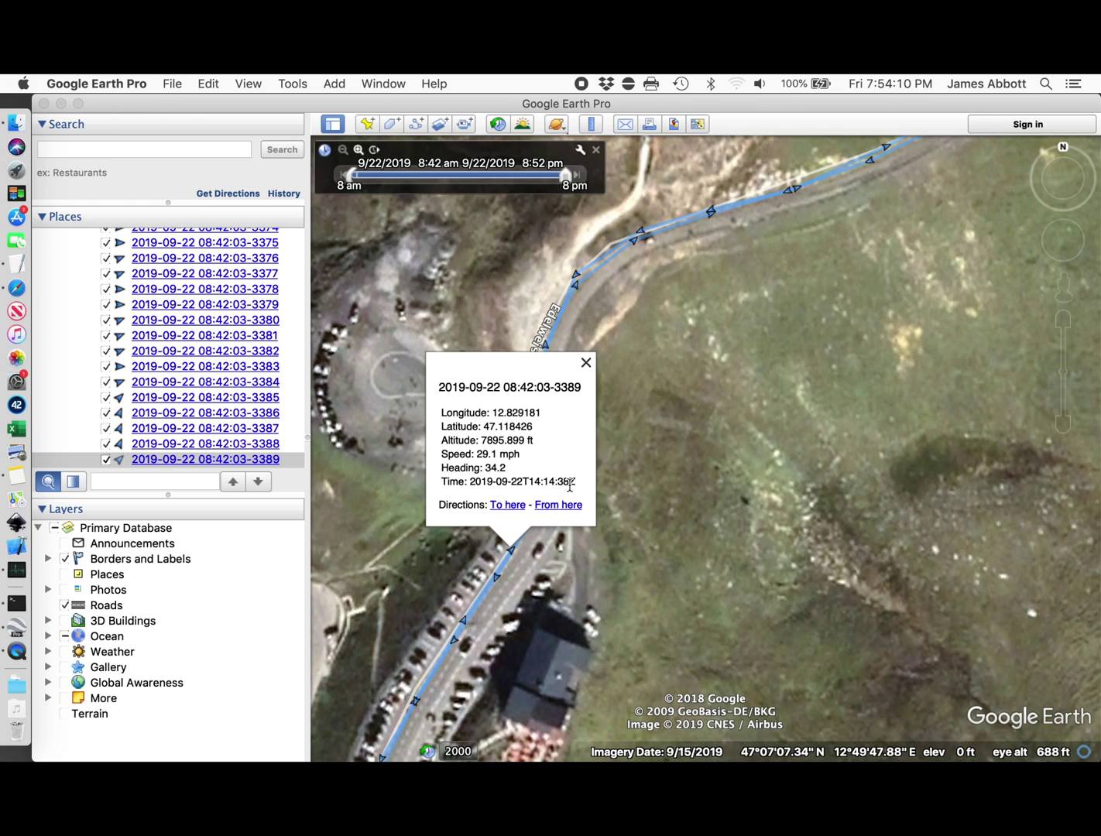
scroll(638, 383, "down", 5)
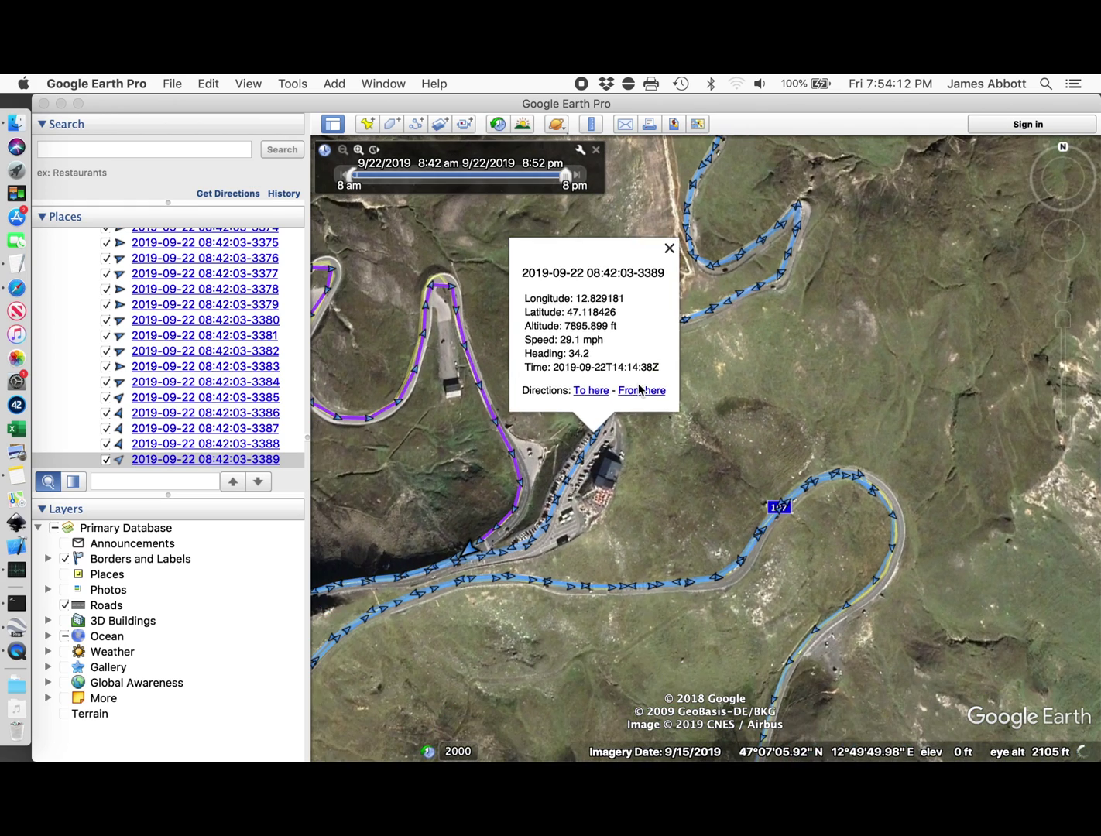
left_click(669, 247)
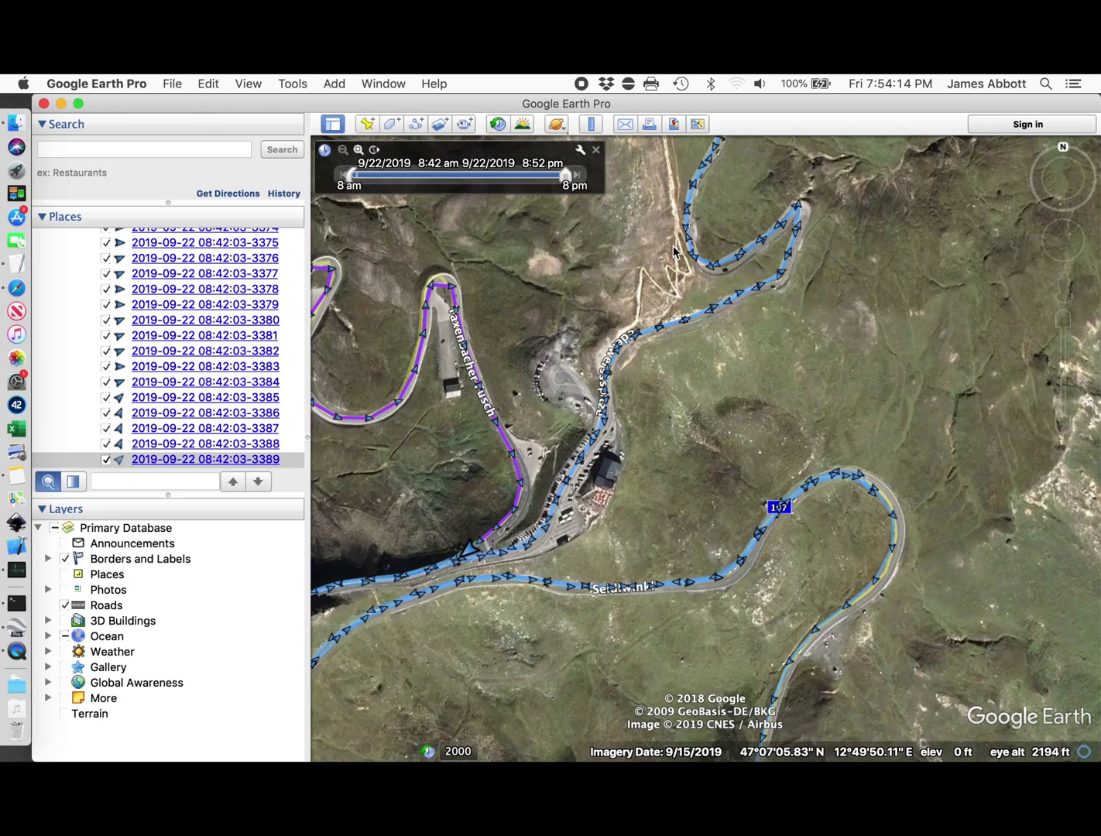
Step: Pan along the track, read track point 3445's details, and select the Places search box
scroll(658, 242, "down", 3)
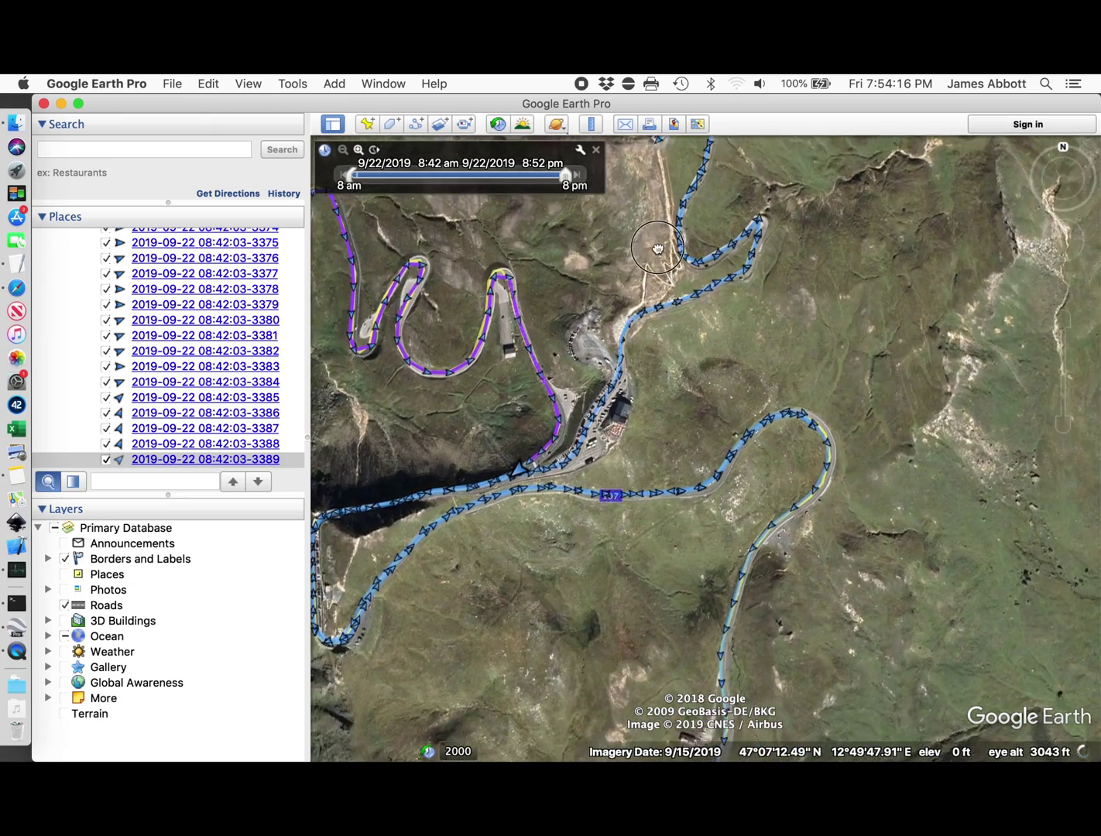
left_click_drag(681, 160, 614, 388)
scroll(589, 395, "down", 3)
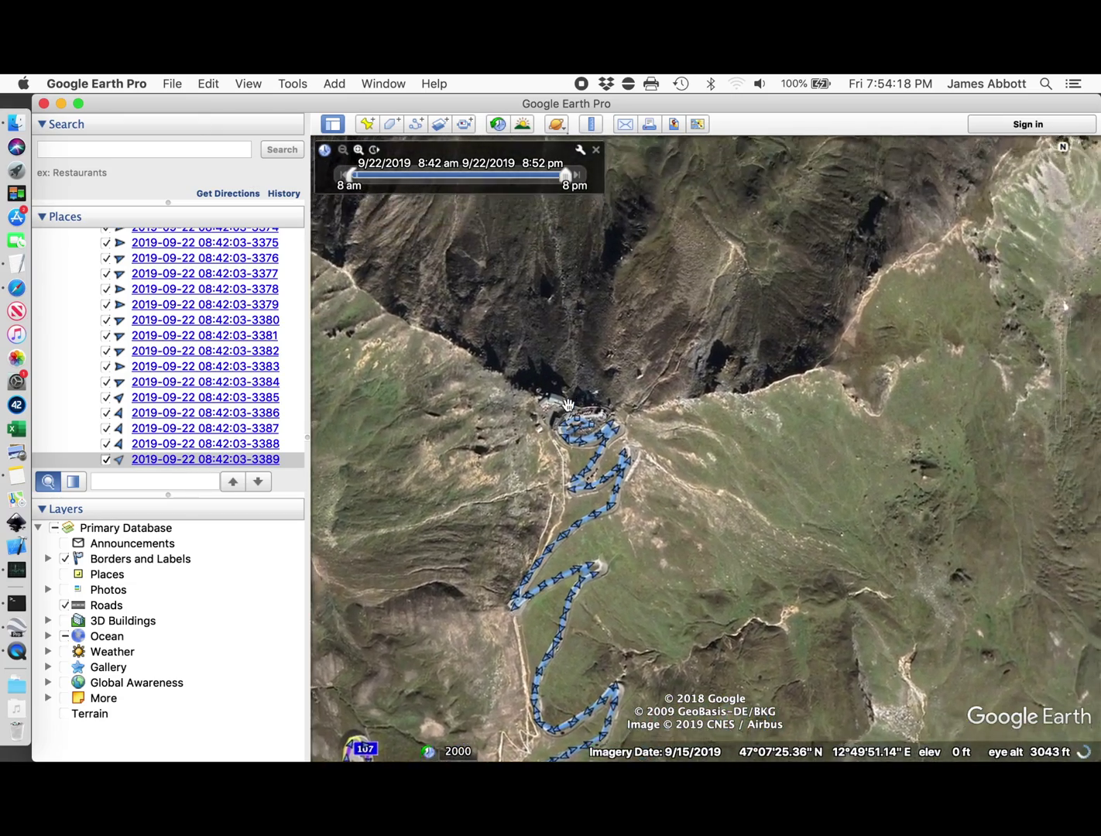
scroll(567, 403, "up", 5)
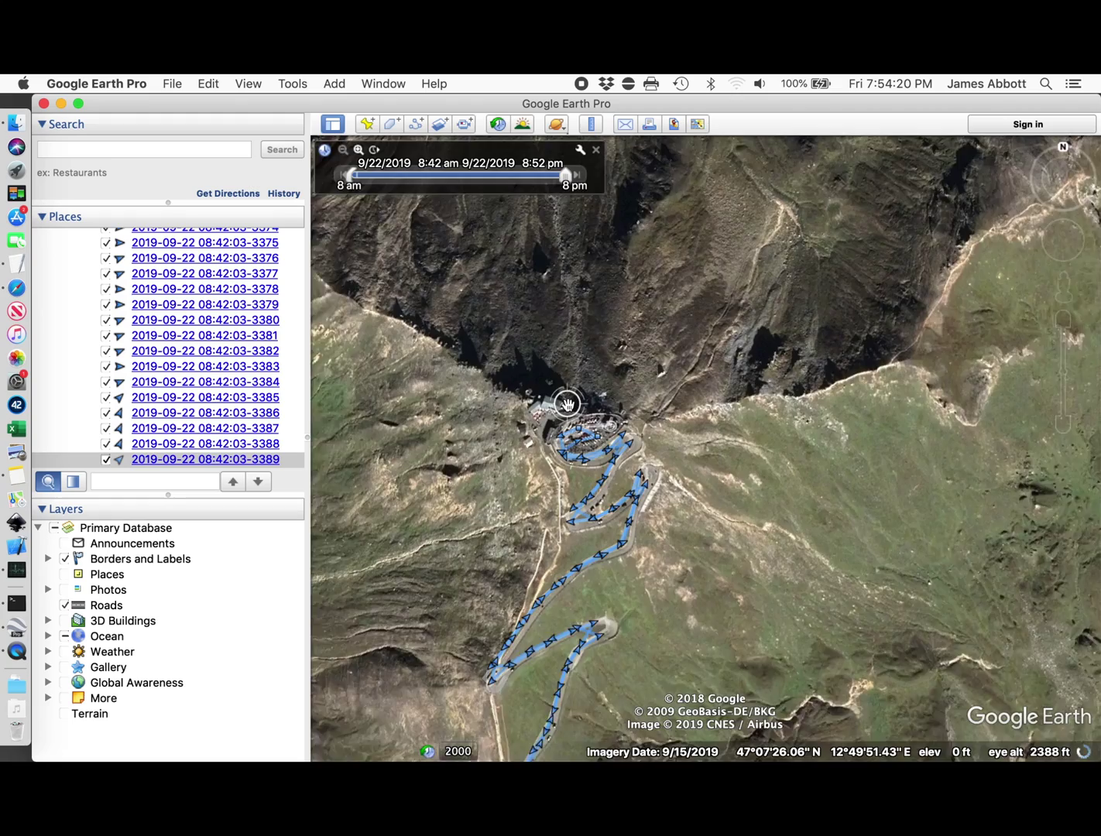
scroll(518, 517, "up", 3)
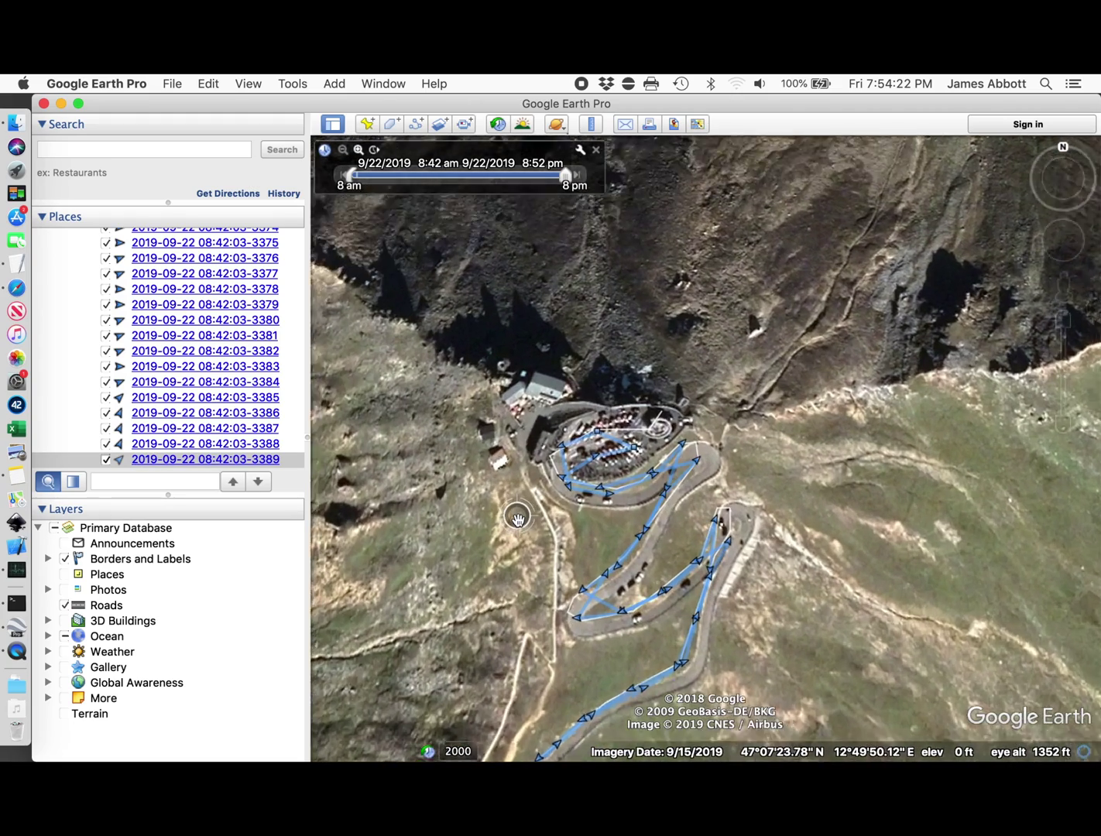
scroll(518, 517, "down", 1)
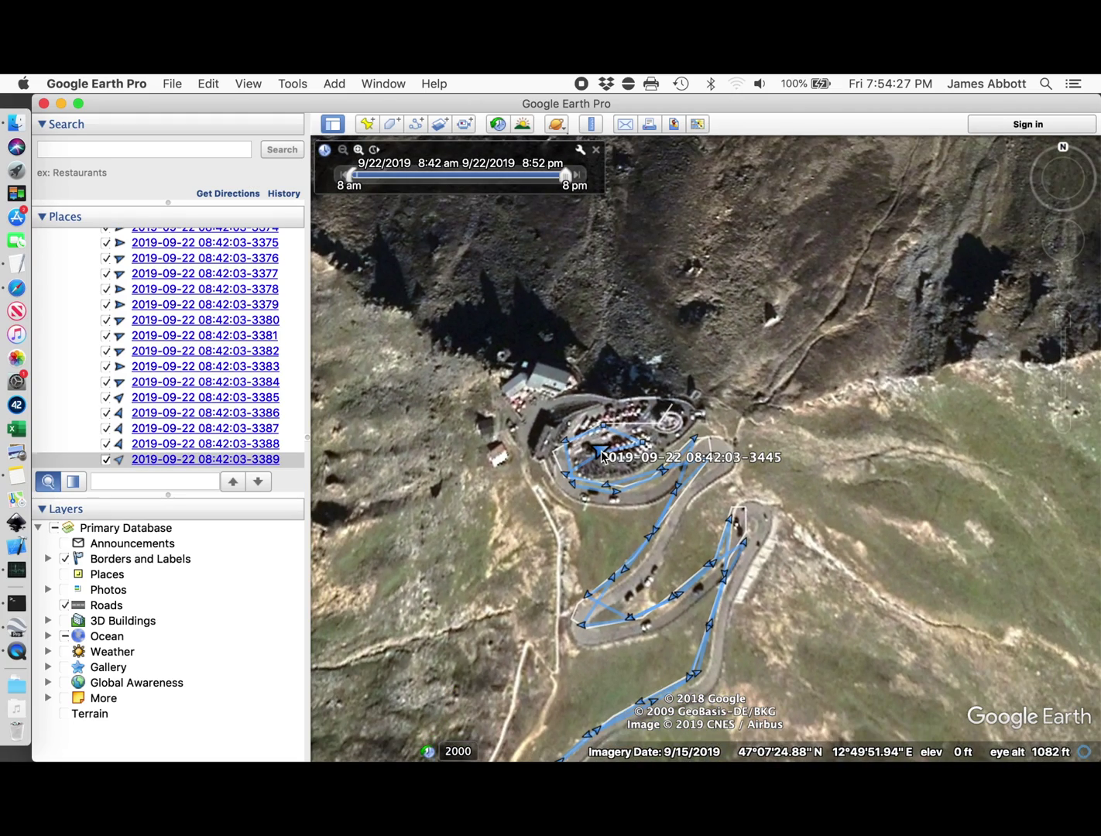
left_click(601, 453)
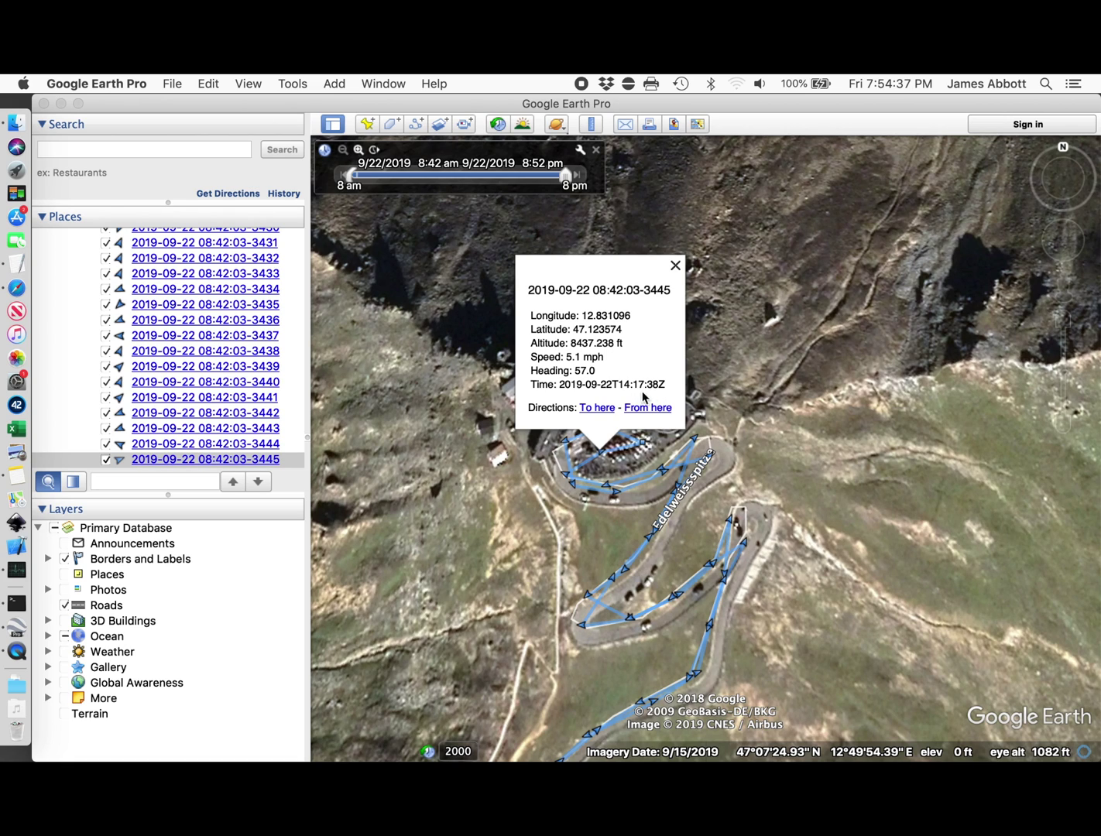
left_click(675, 264)
left_click(161, 479)
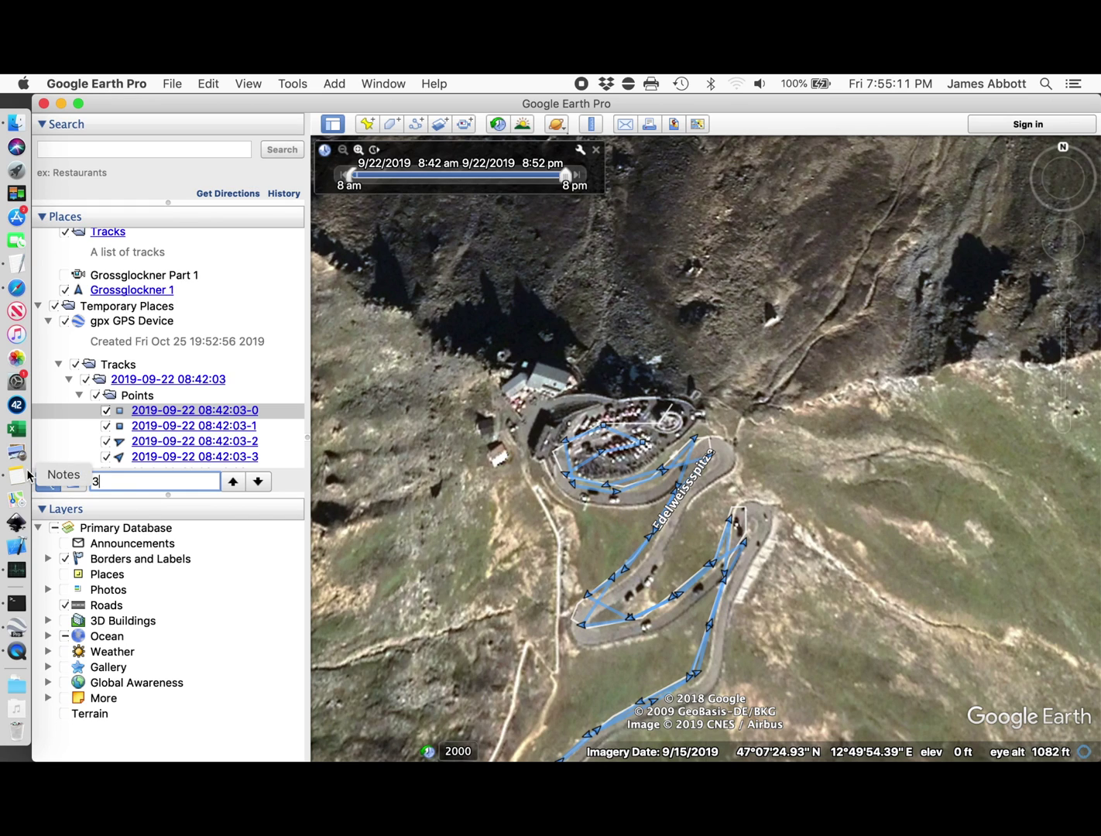
Step: Find point 3389 and delete track points 0 through 3389, so the list starts at 3390
type("3389")
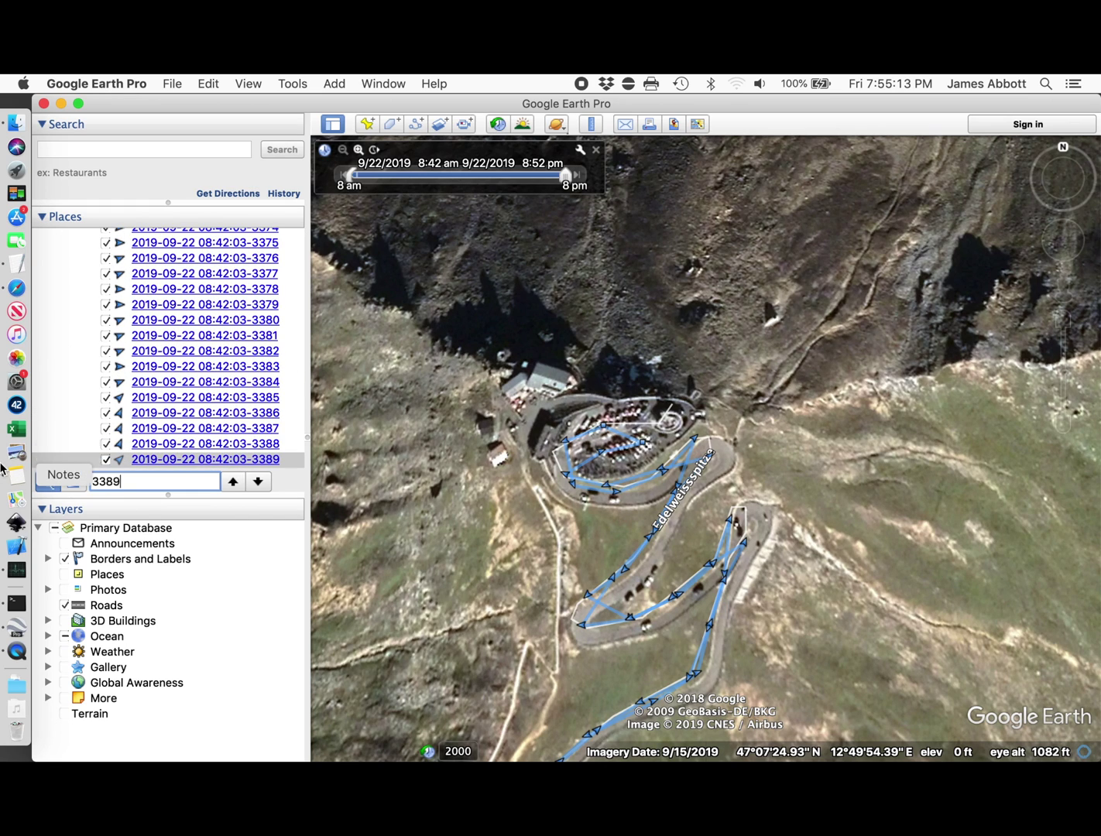
left_click(81, 462)
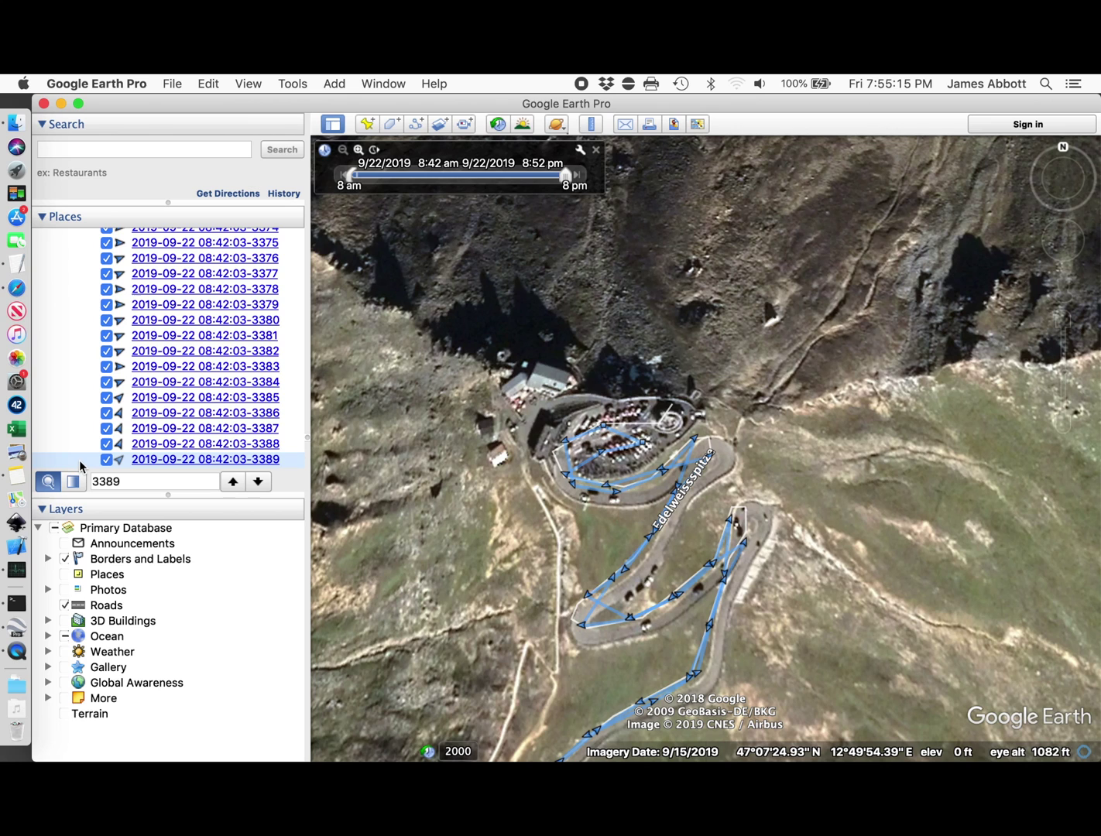
scroll(73, 440, "up", 2)
left_click_drag(298, 371, 298, 243)
scroll(210, 334, "down", 5)
left_click(78, 306, "shift")
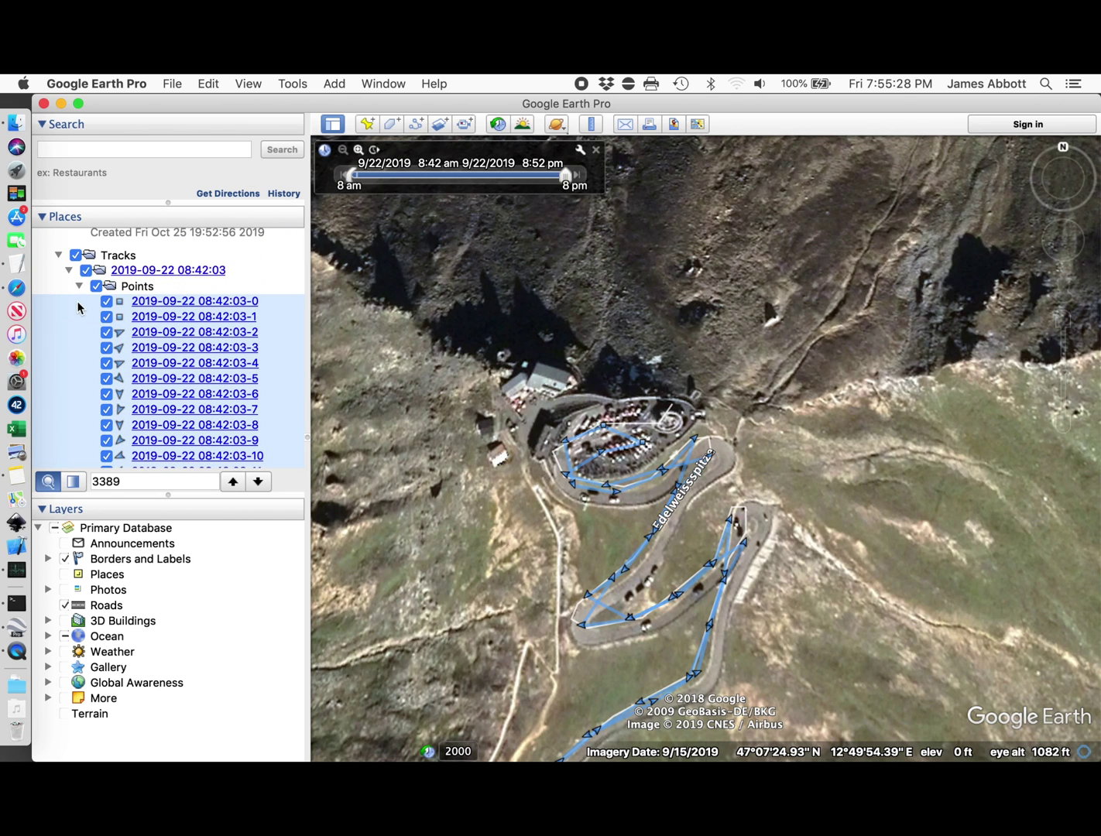
key("Delete")
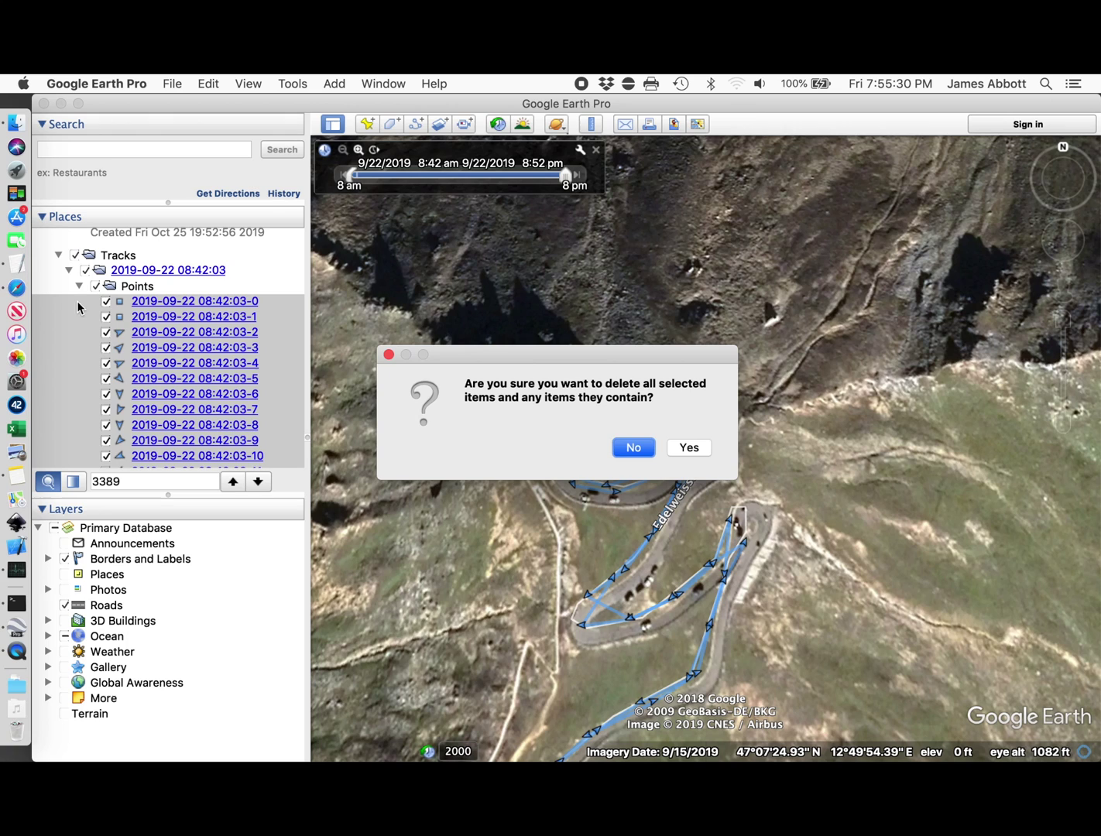
left_click(686, 450)
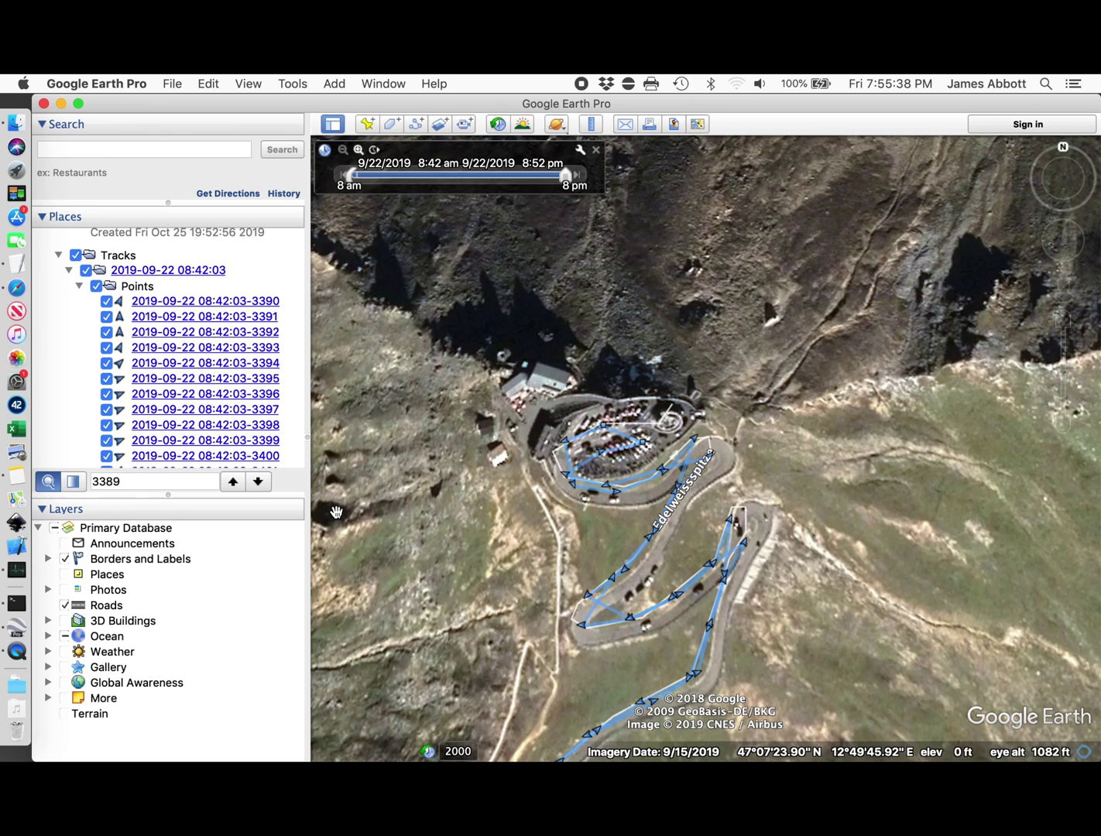
Step: Search for point 3445 and delete the trailing points 3446 through 5191
left_click_drag(124, 481, 80, 480)
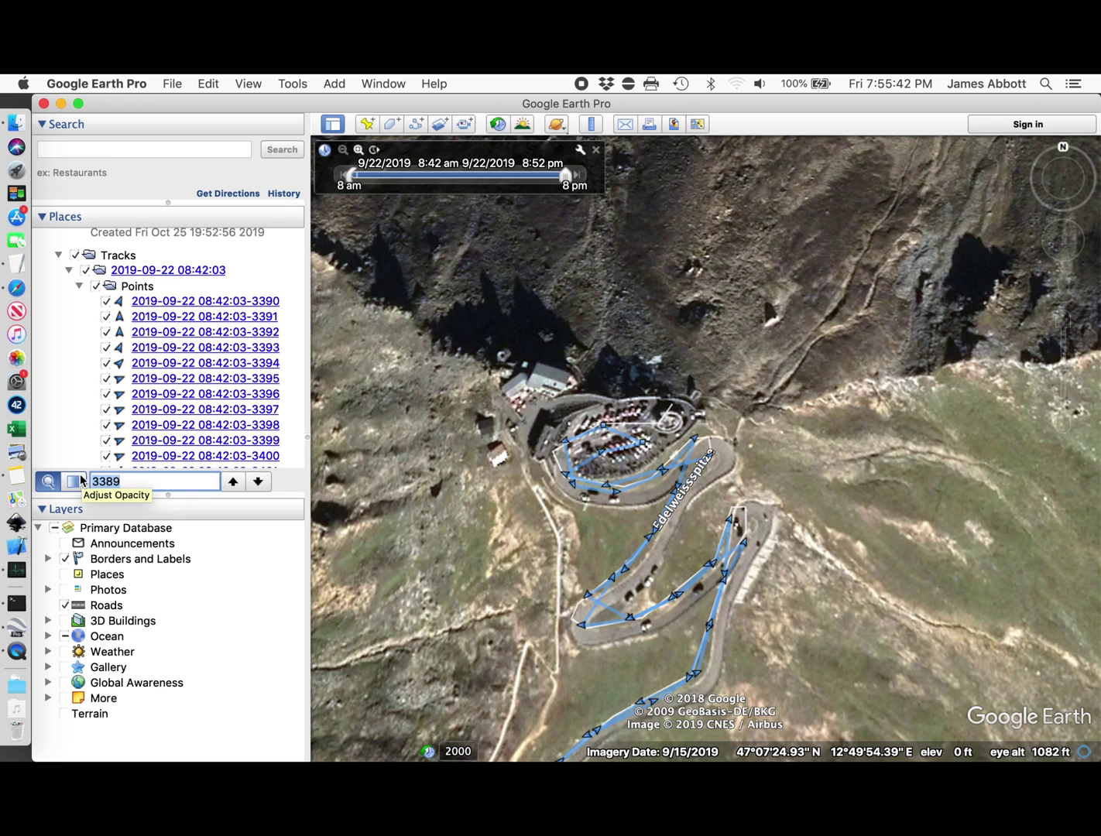
type("3445")
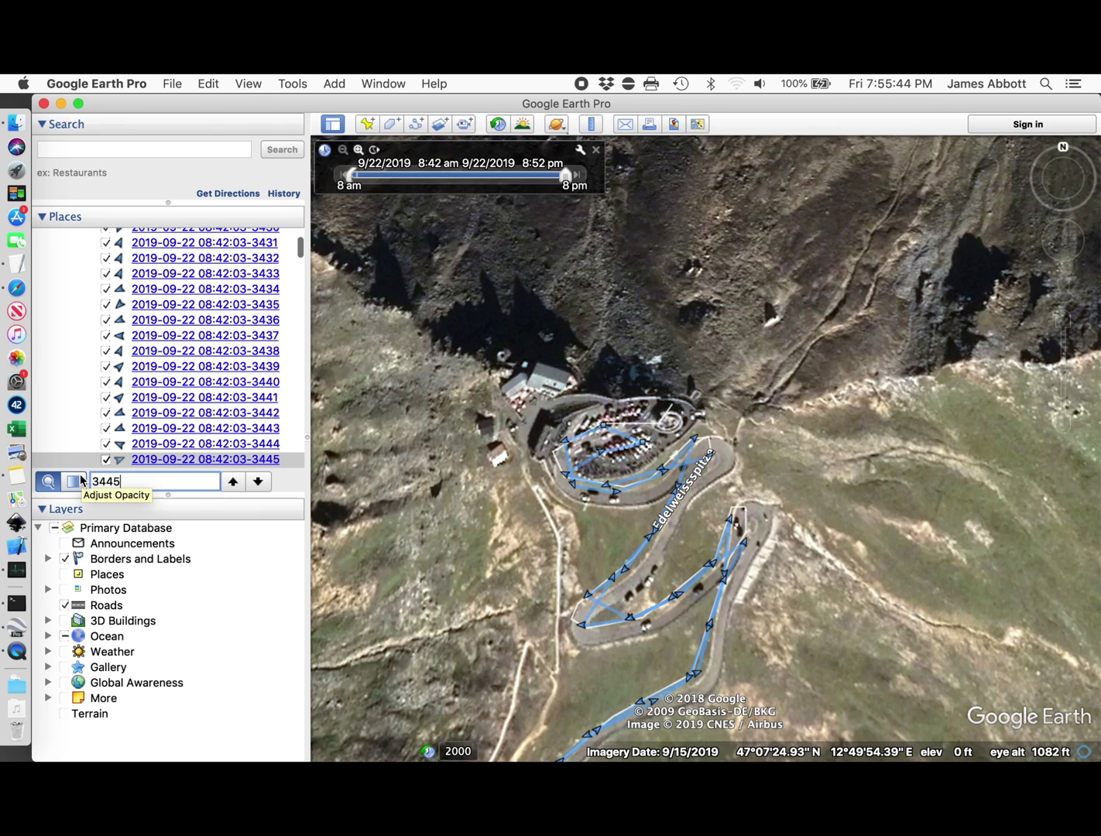
scroll(77, 449, "down", 2)
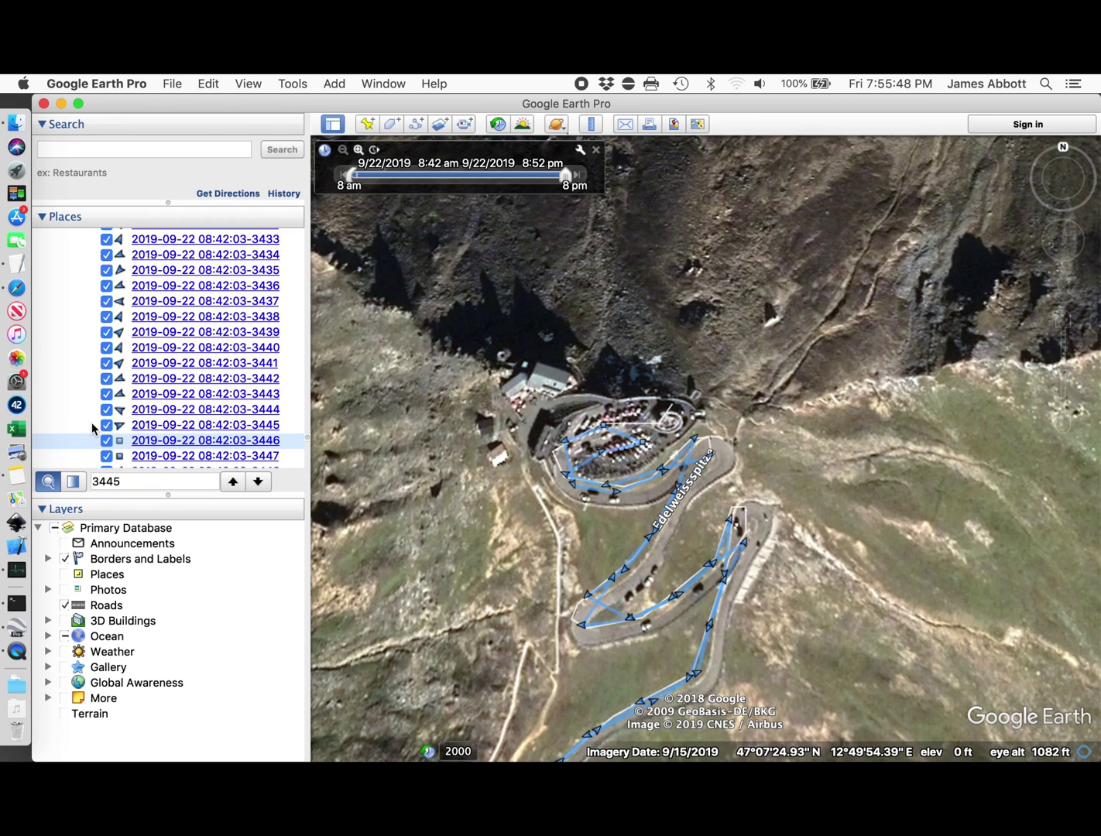
scroll(93, 445, "down", 20)
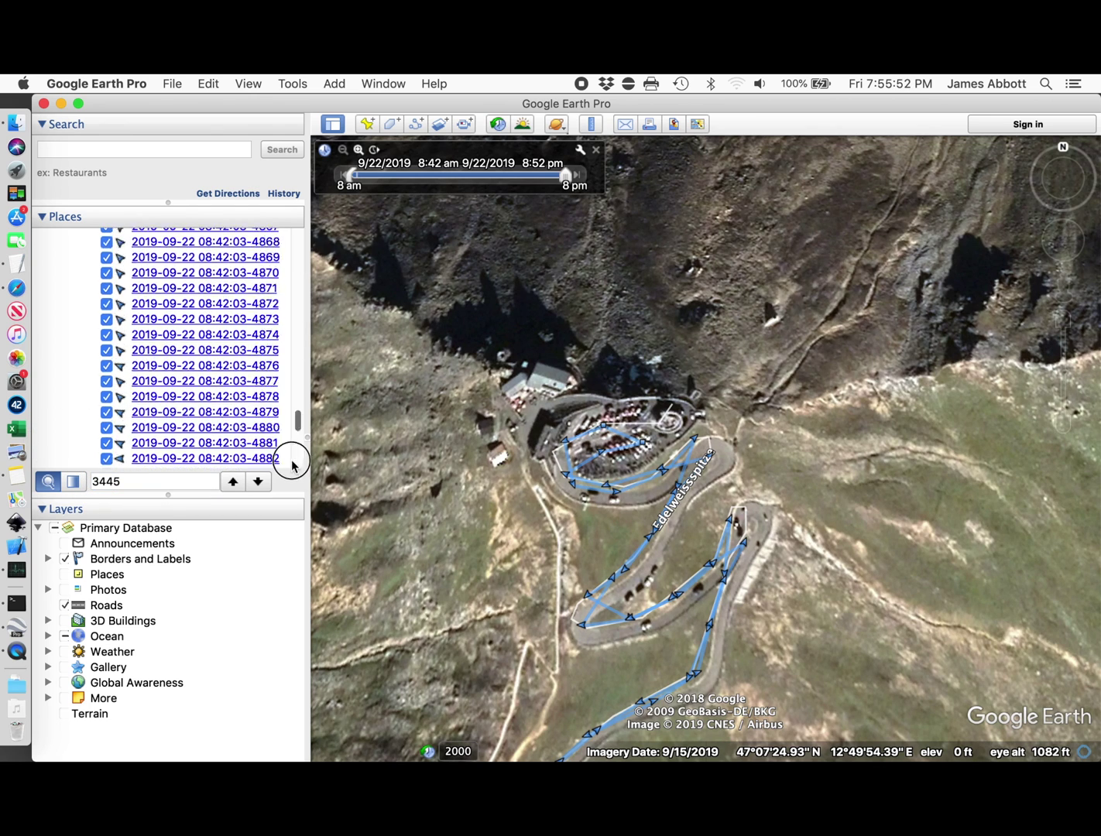
left_click(82, 446, "shift")
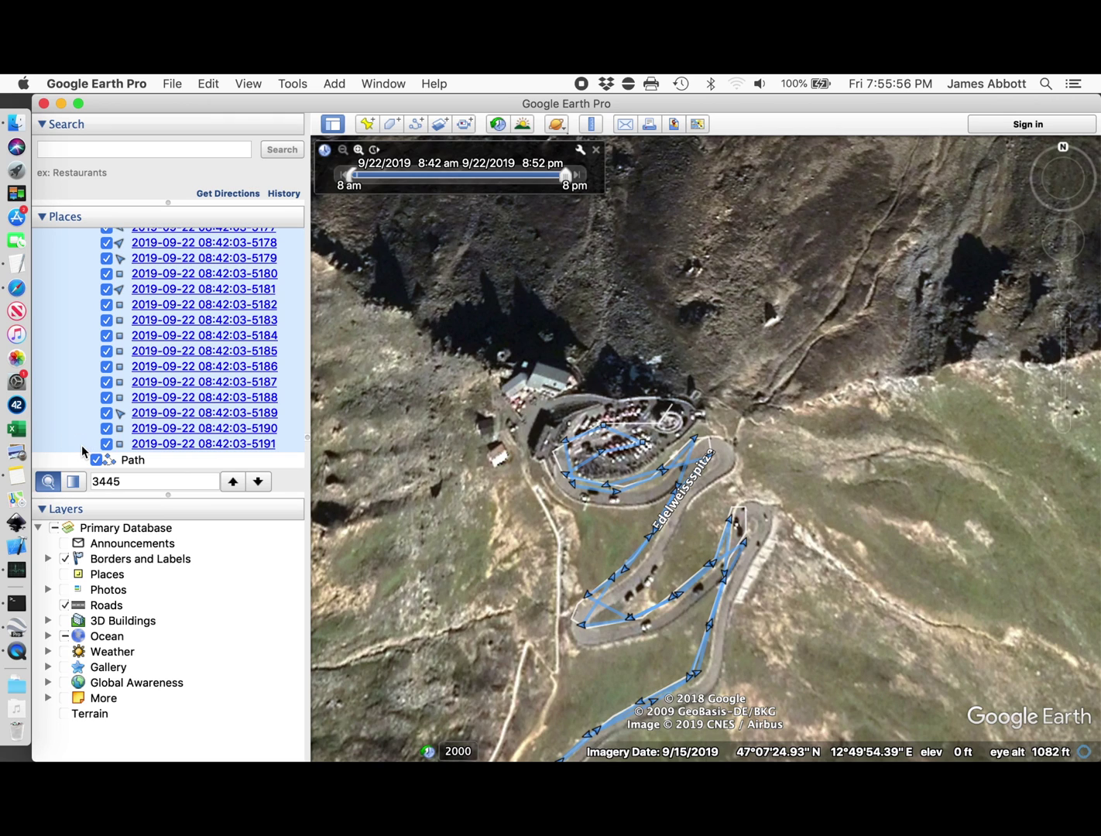
key("Delete")
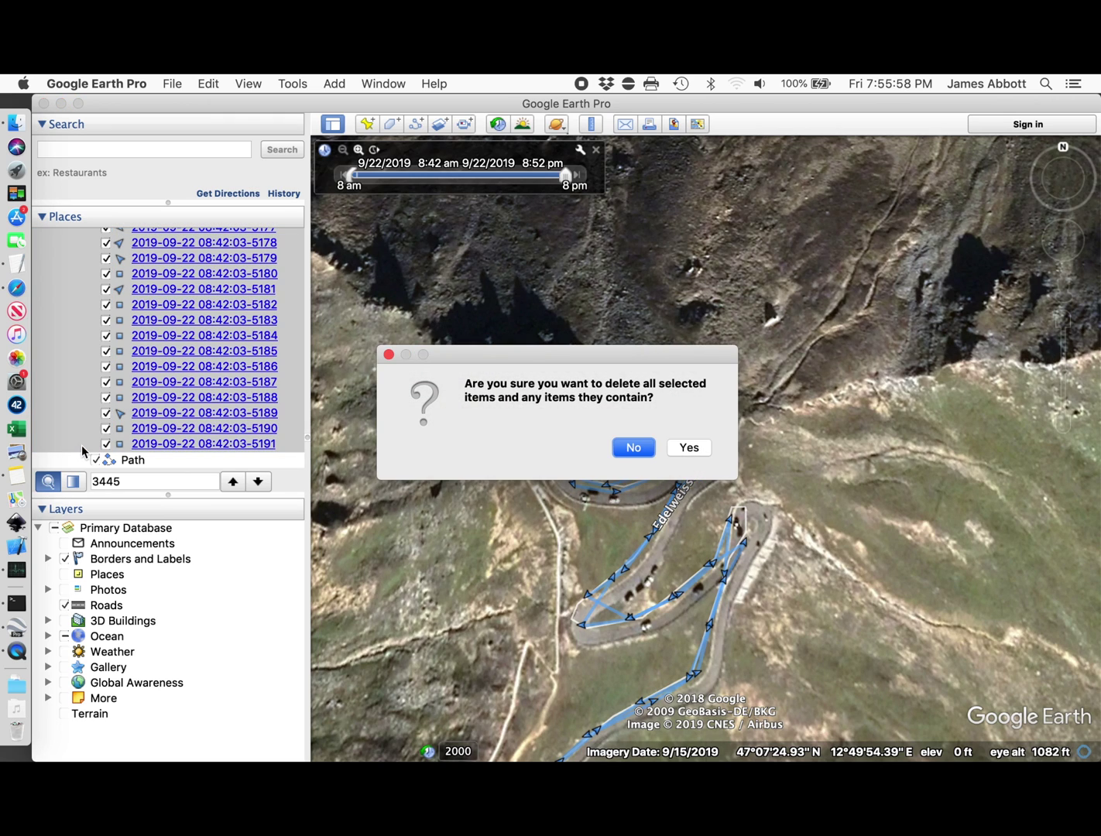
left_click(692, 449)
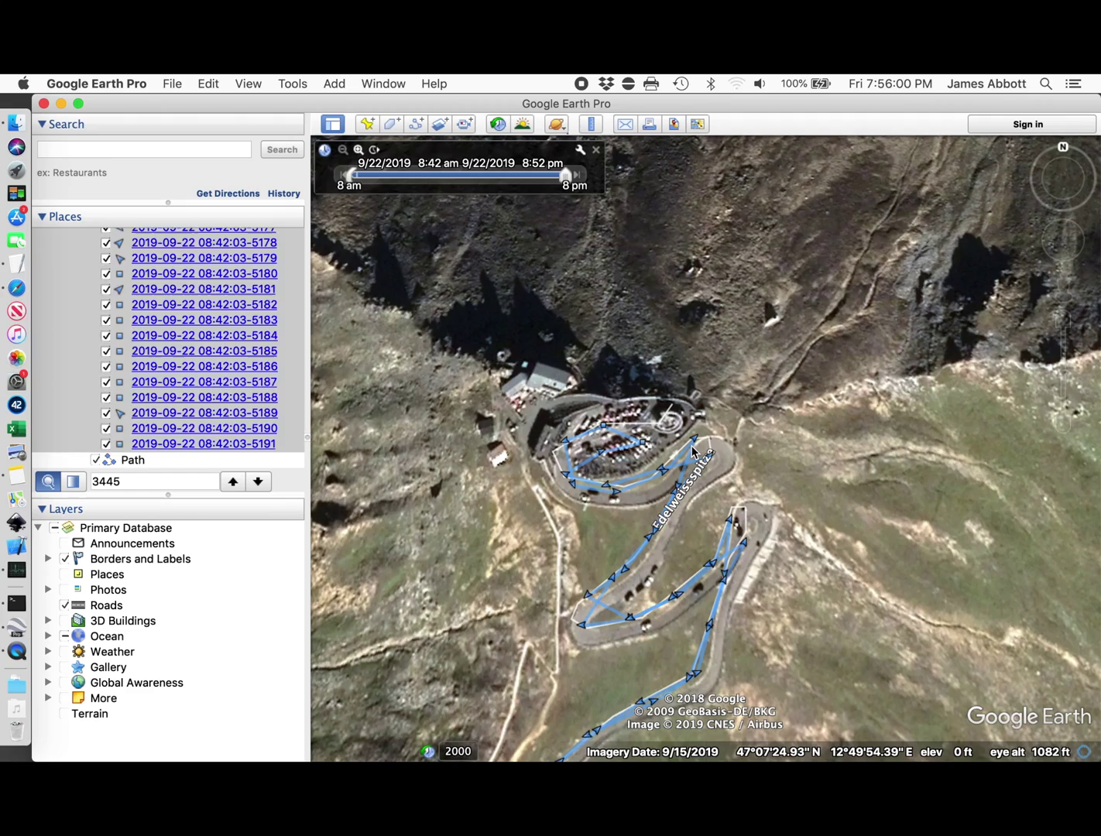
Step: Bring the purple road into view and hide the Grossglockner 1 track, leaving points 3390–3445 visible
scroll(781, 484, "down", 3)
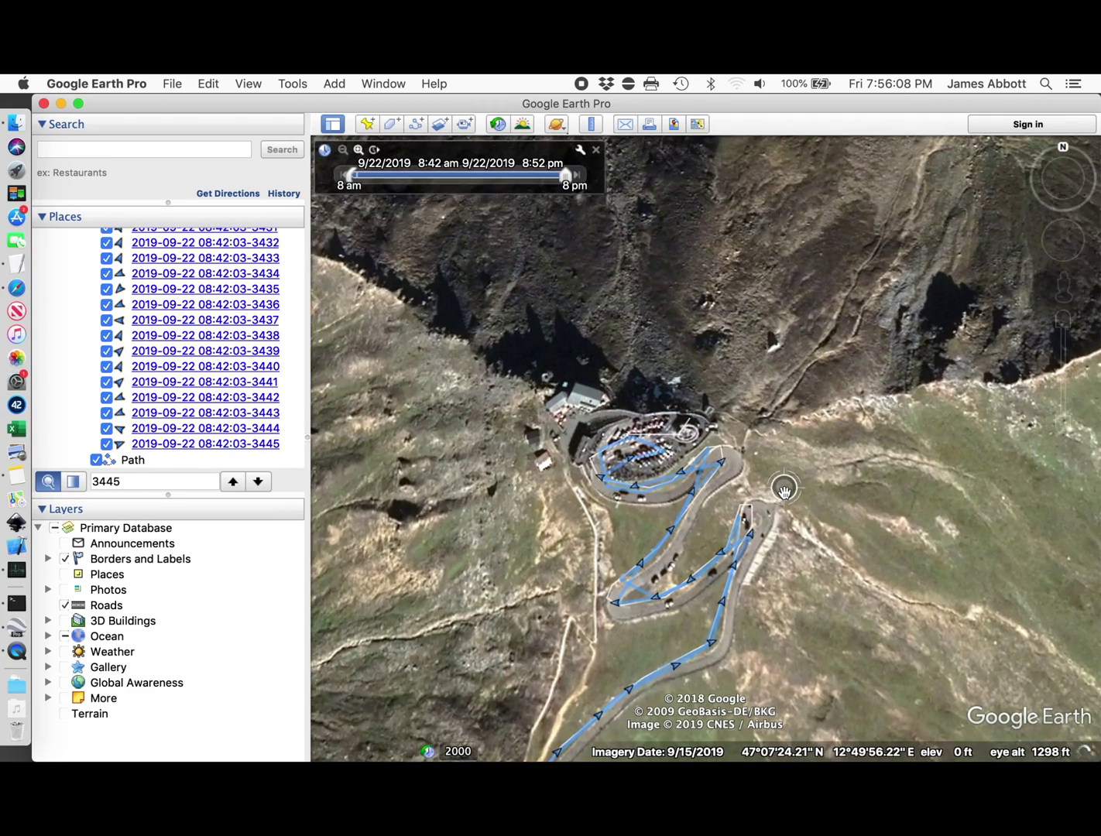
scroll(759, 493, "up", 4)
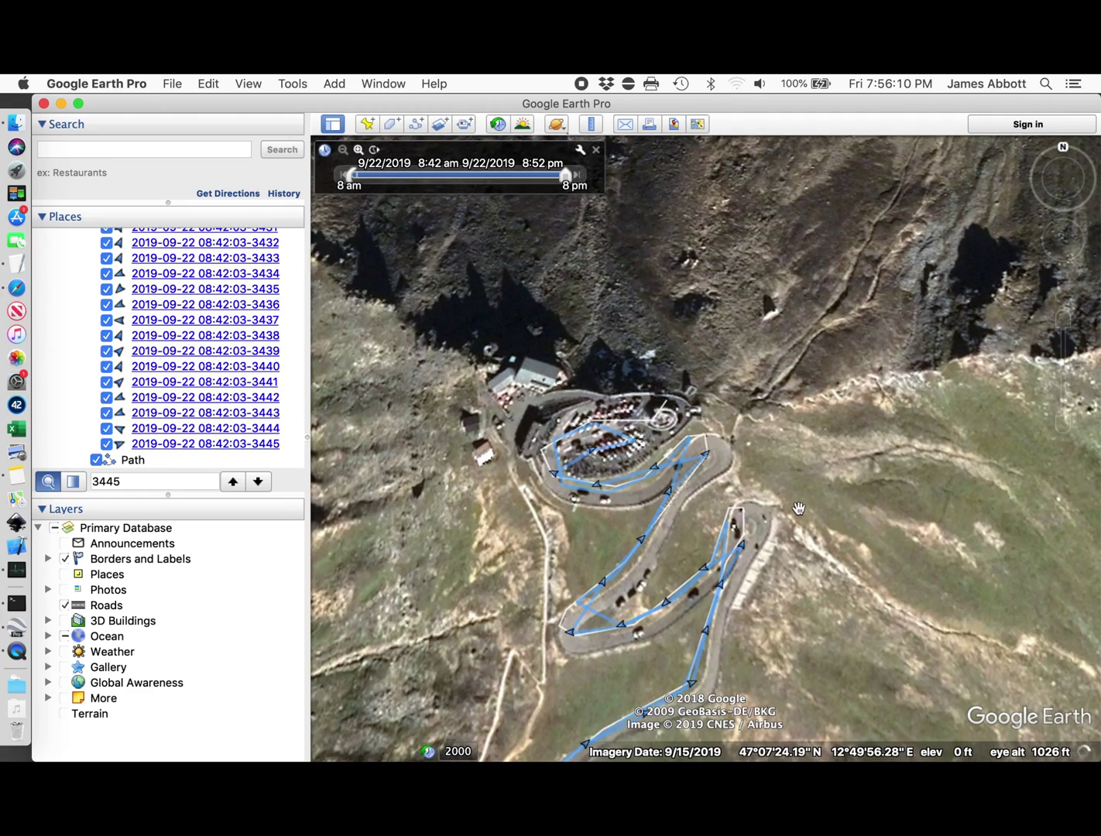
scroll(800, 509, "down", 4)
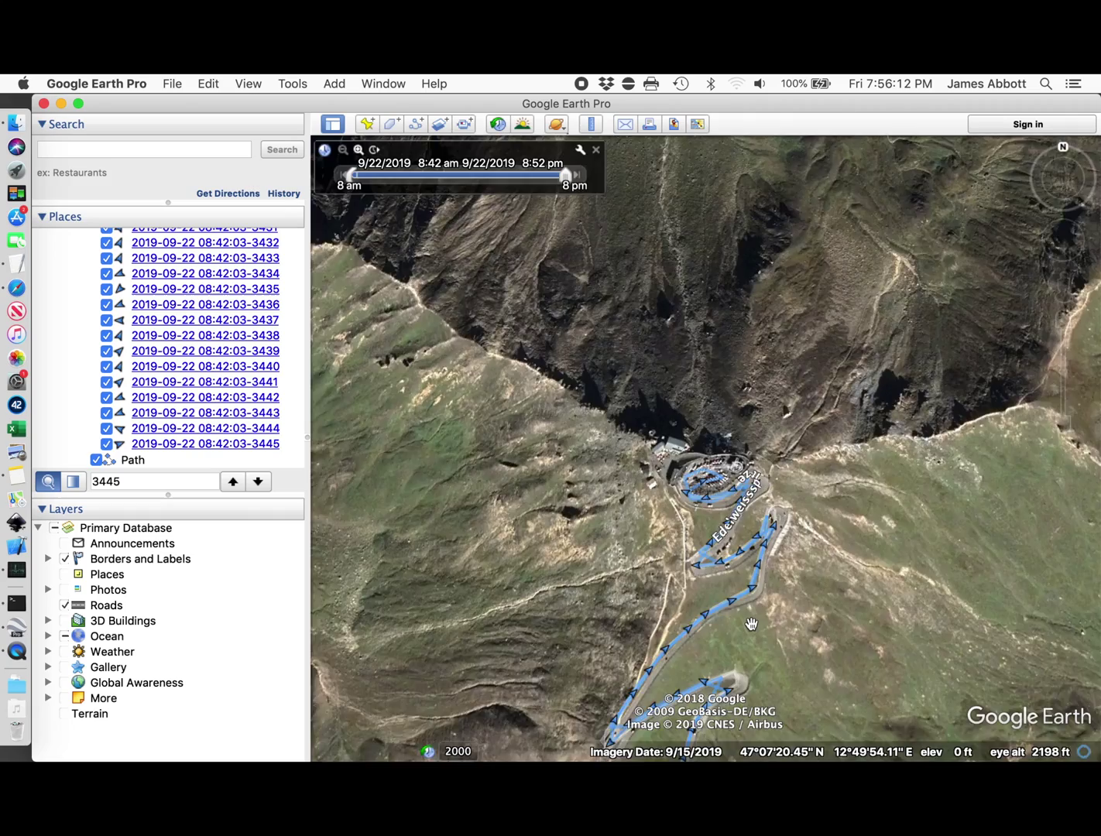
scroll(751, 619, "down", 5)
left_click_drag(761, 640, 738, 577)
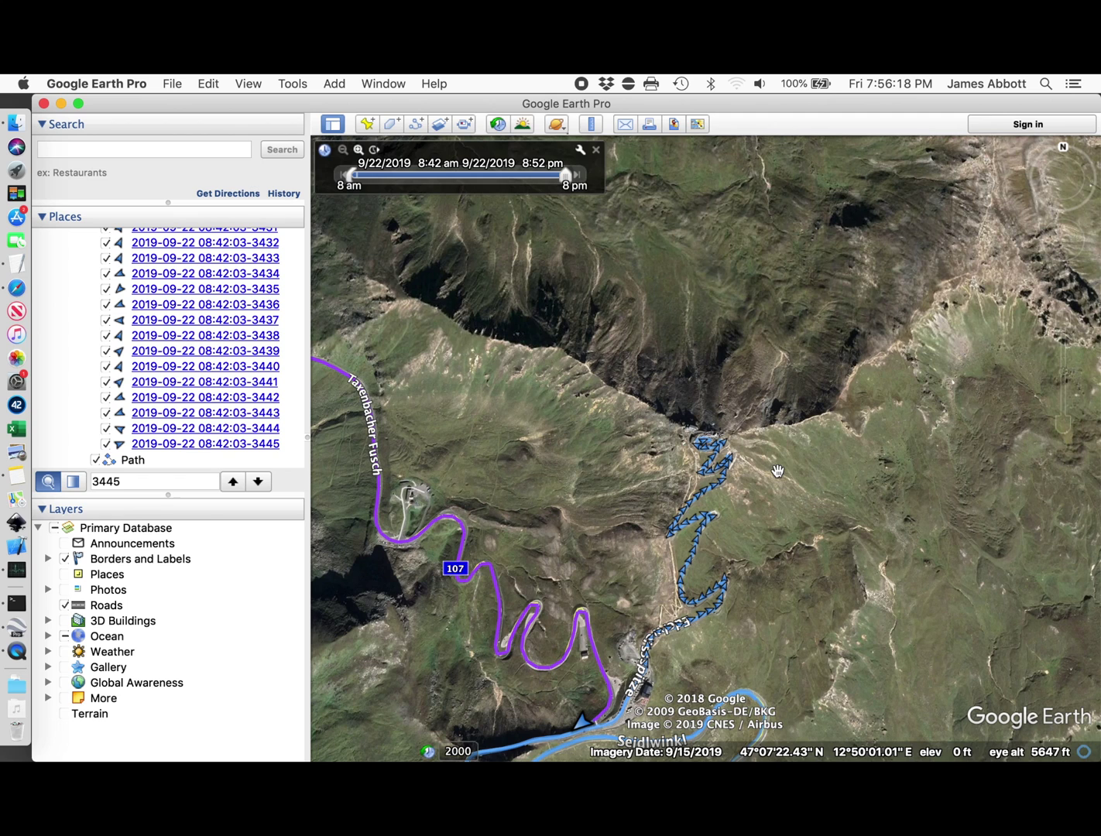
left_click(96, 462)
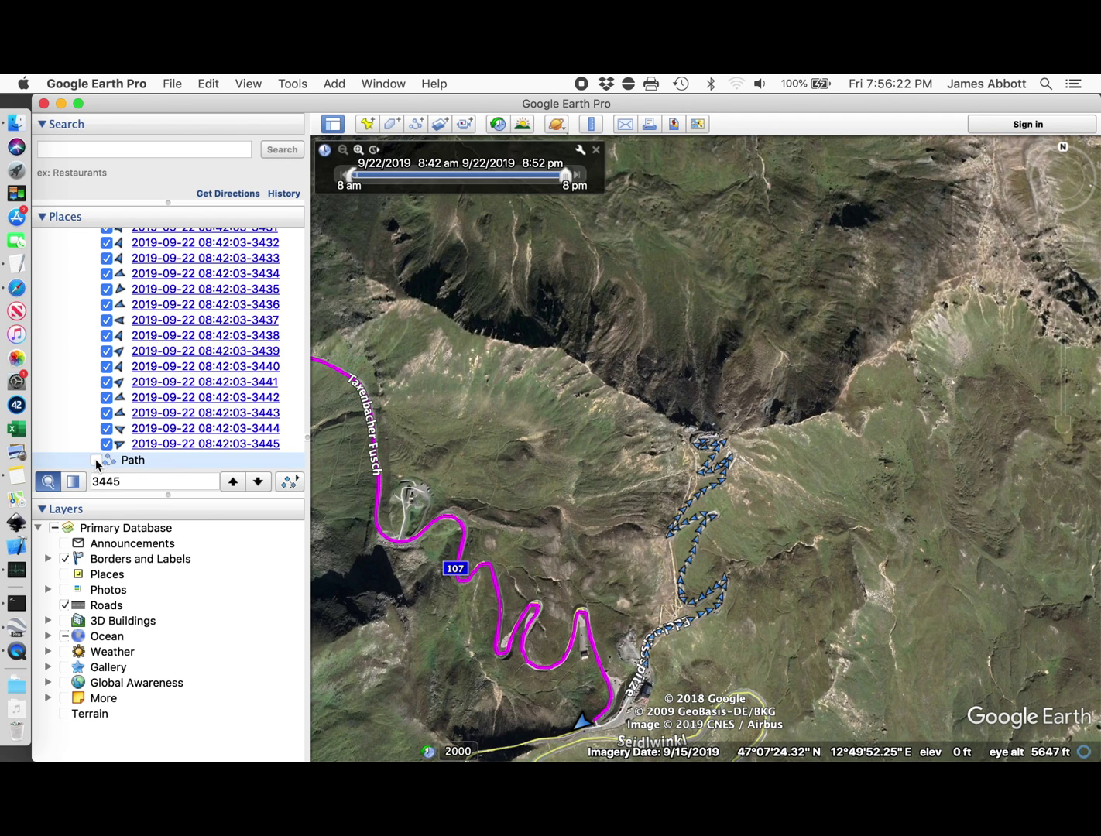
scroll(68, 392, "up", 20)
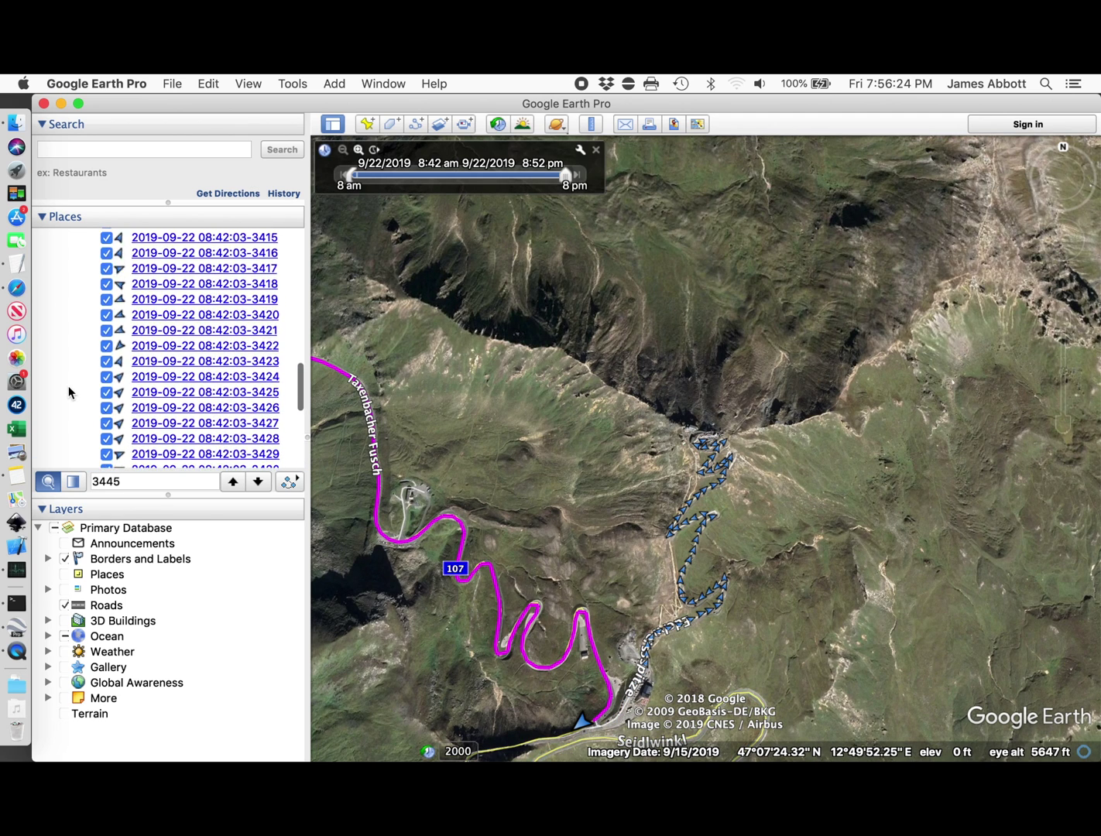
scroll(68, 392, "down", 4)
scroll(68, 393, "up", 5)
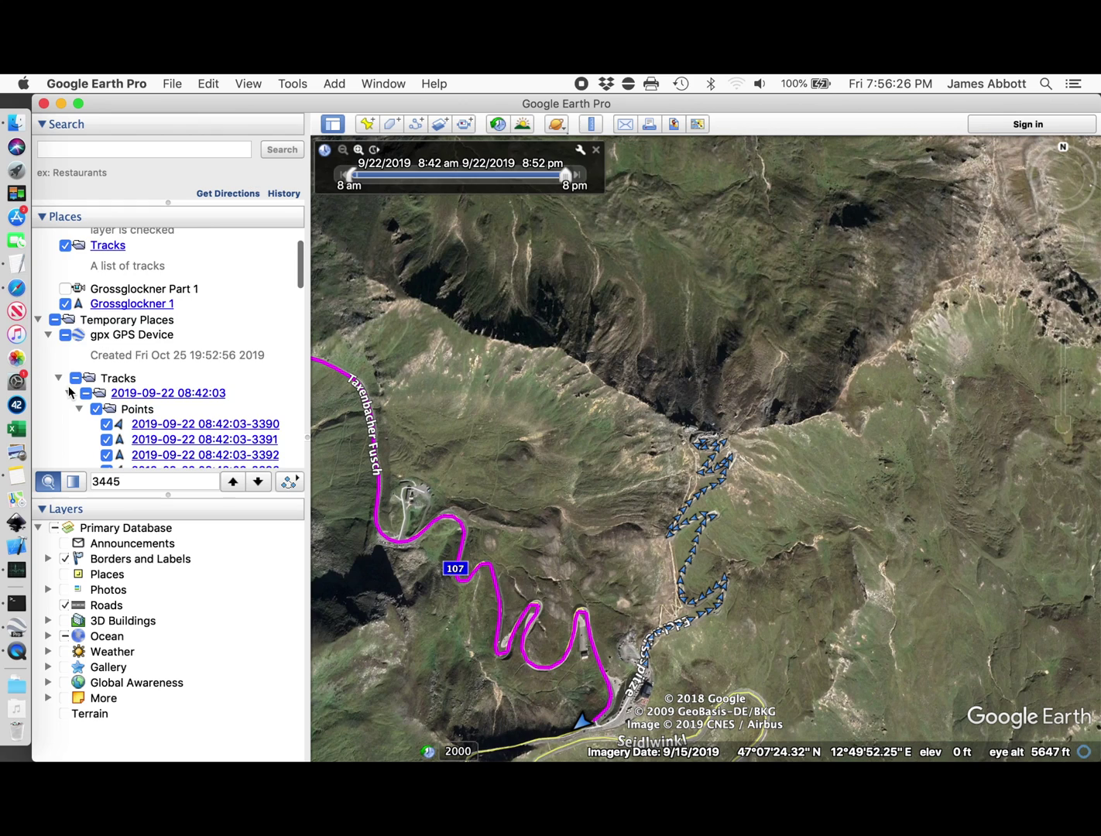
left_click(65, 337)
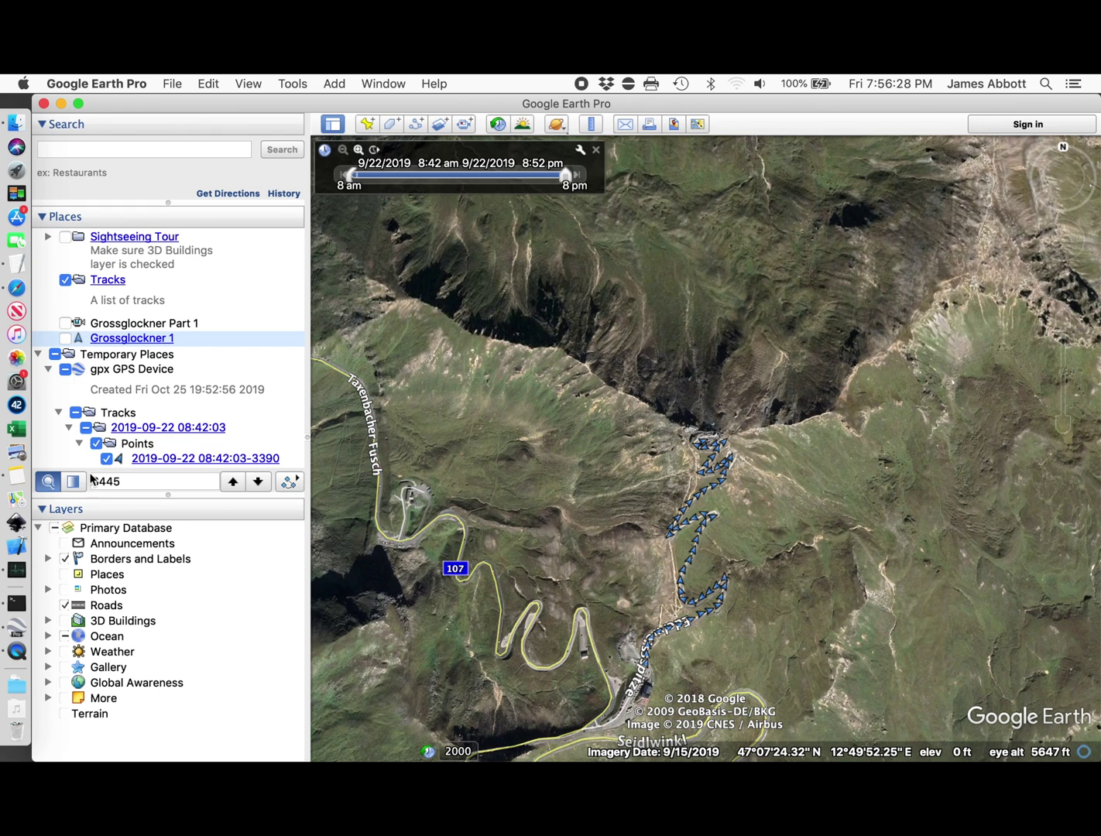
scroll(70, 440, "down", 6)
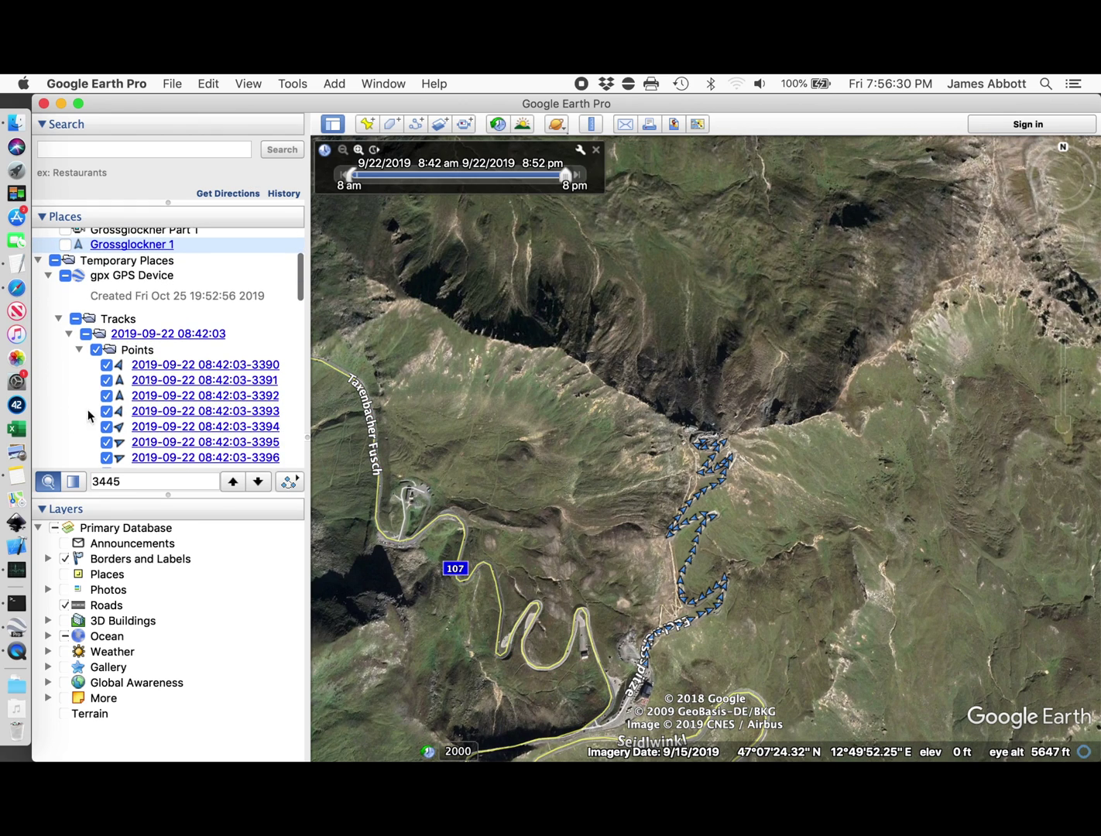
Step: Copy the trimmed GPS Points folder as a track and paste it into My Places > Tracks
right_click(121, 353)
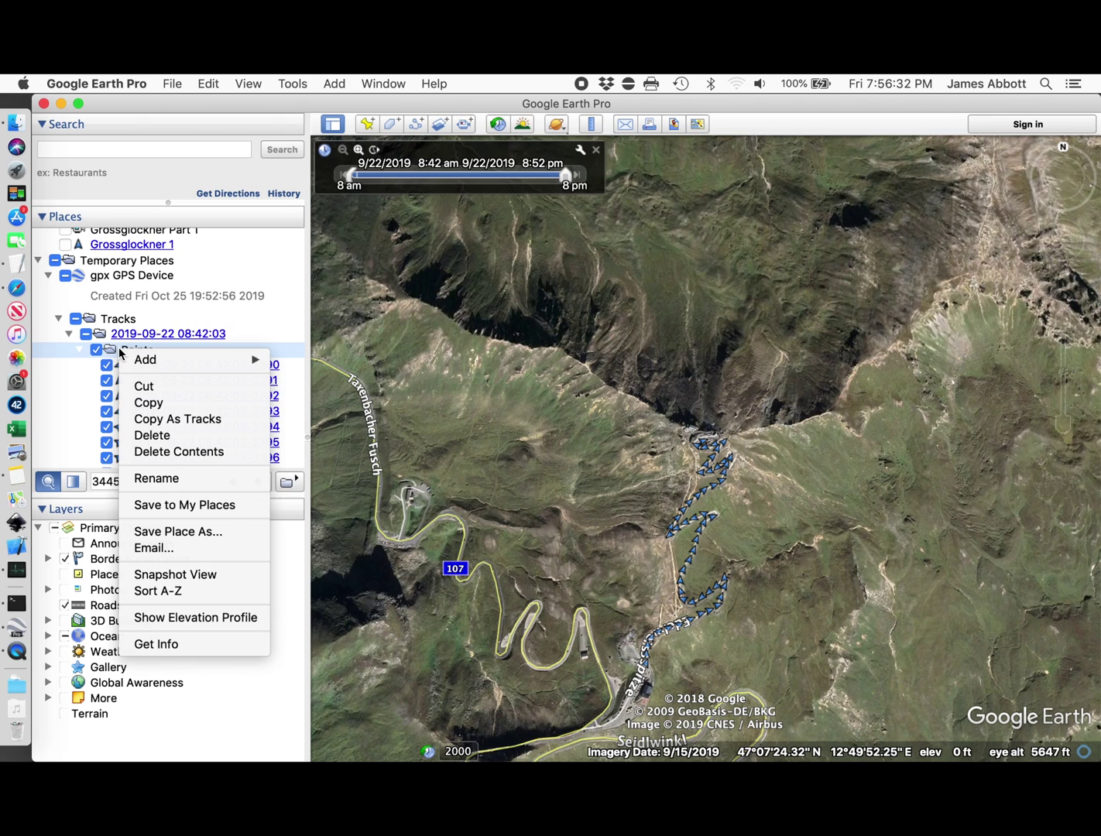
left_click(144, 422)
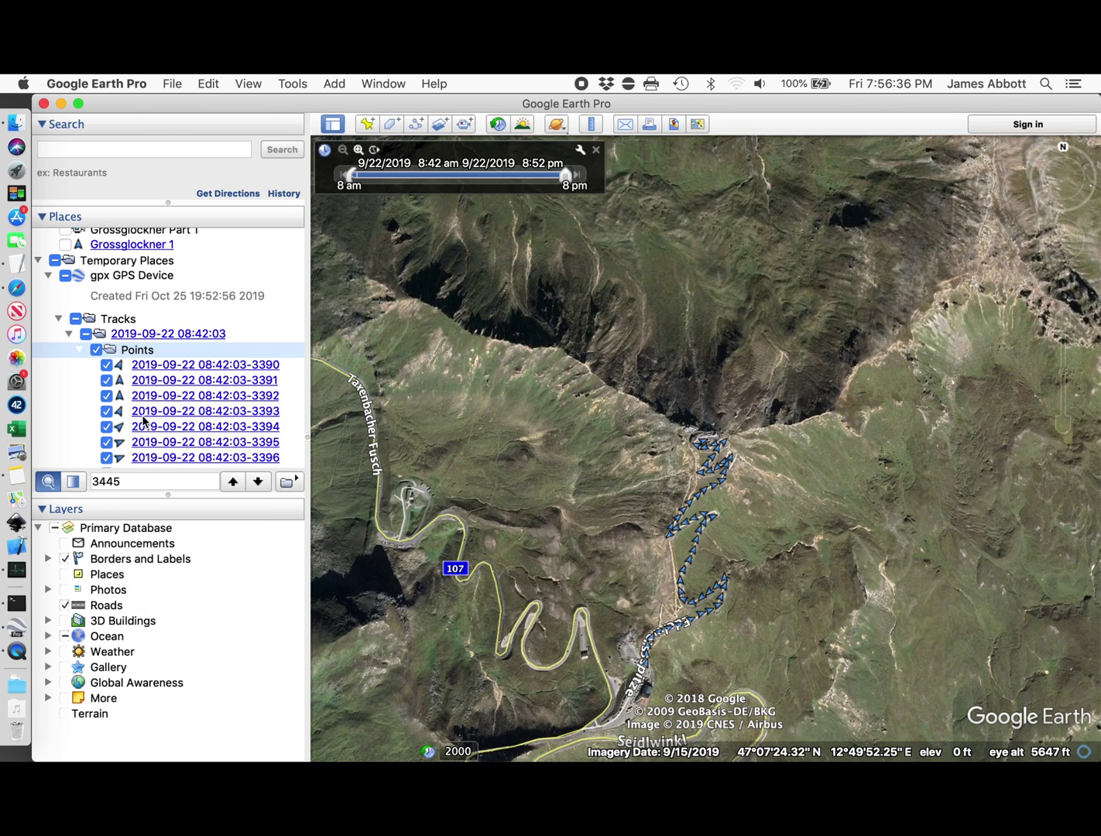
scroll(144, 369, "up", 5)
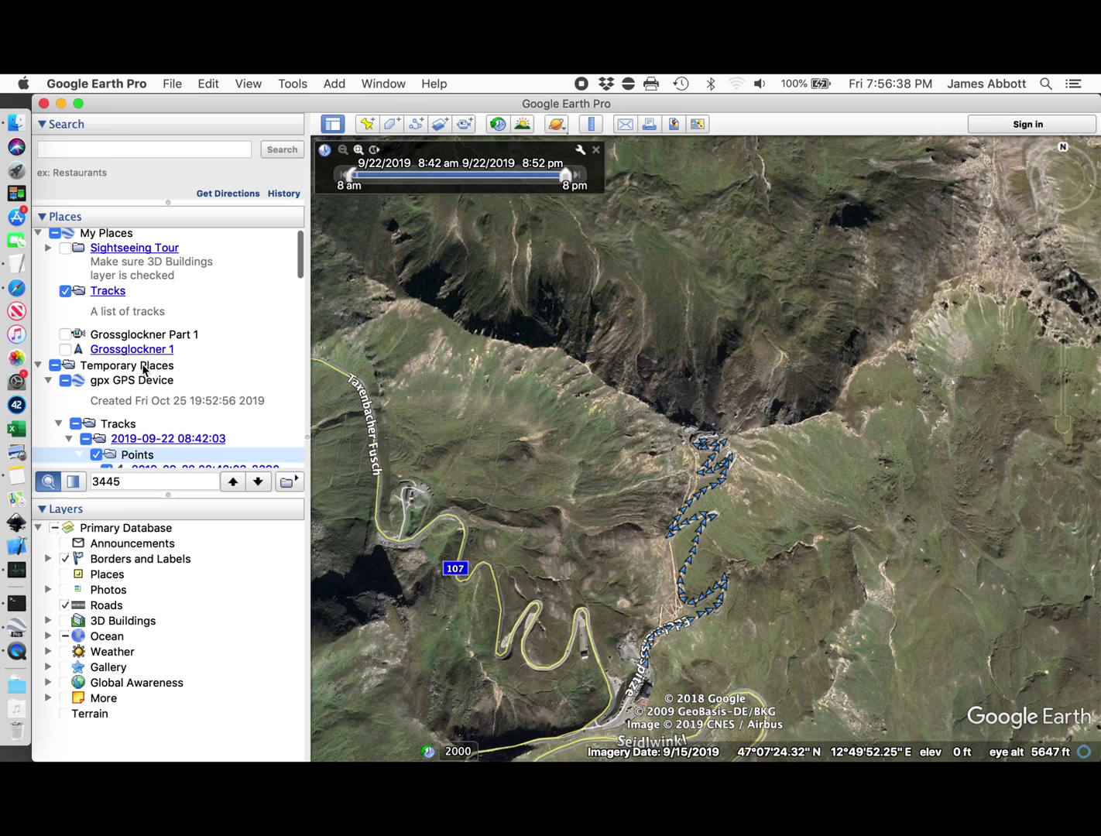
left_click(109, 292)
right_click(113, 295)
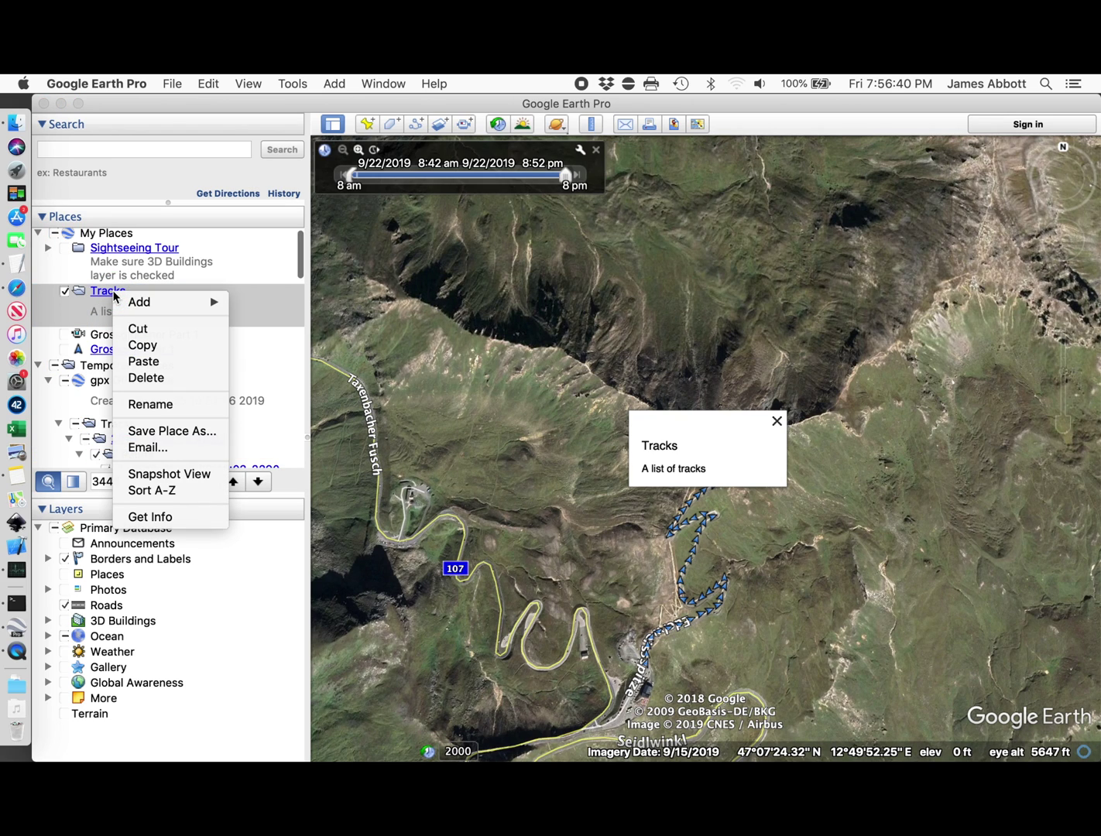
left_click(129, 360)
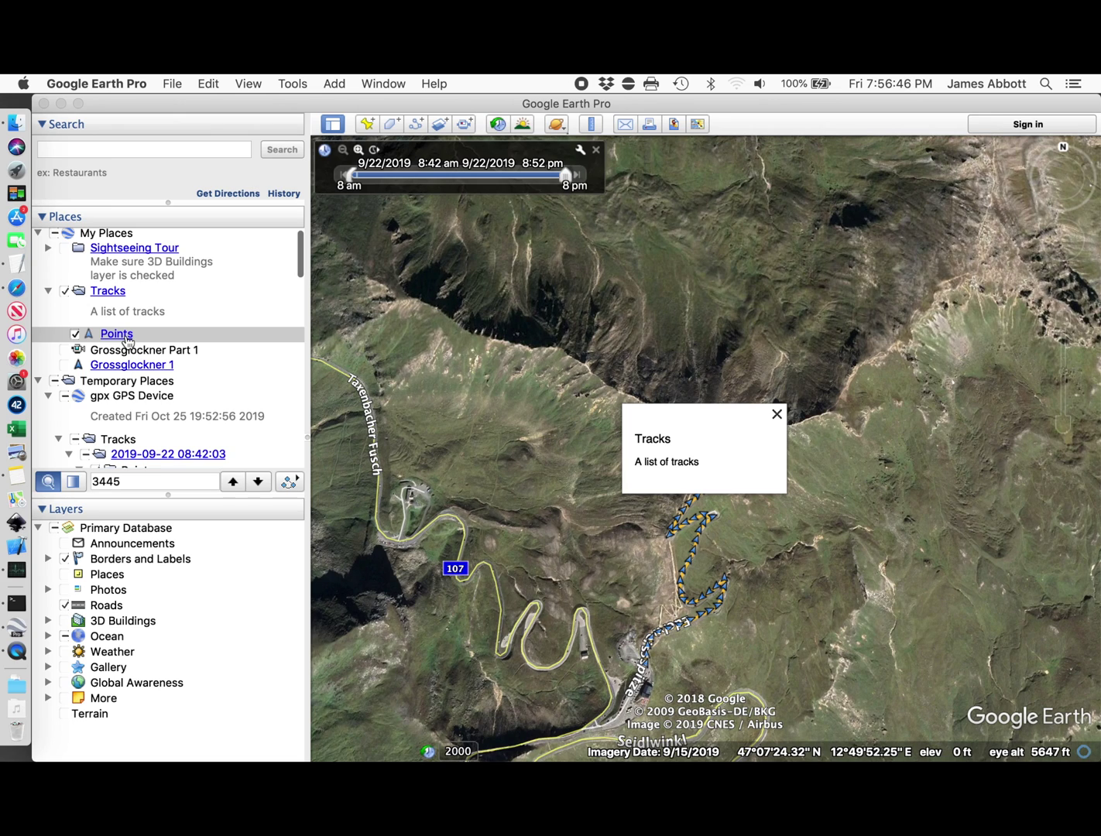
left_click(126, 337)
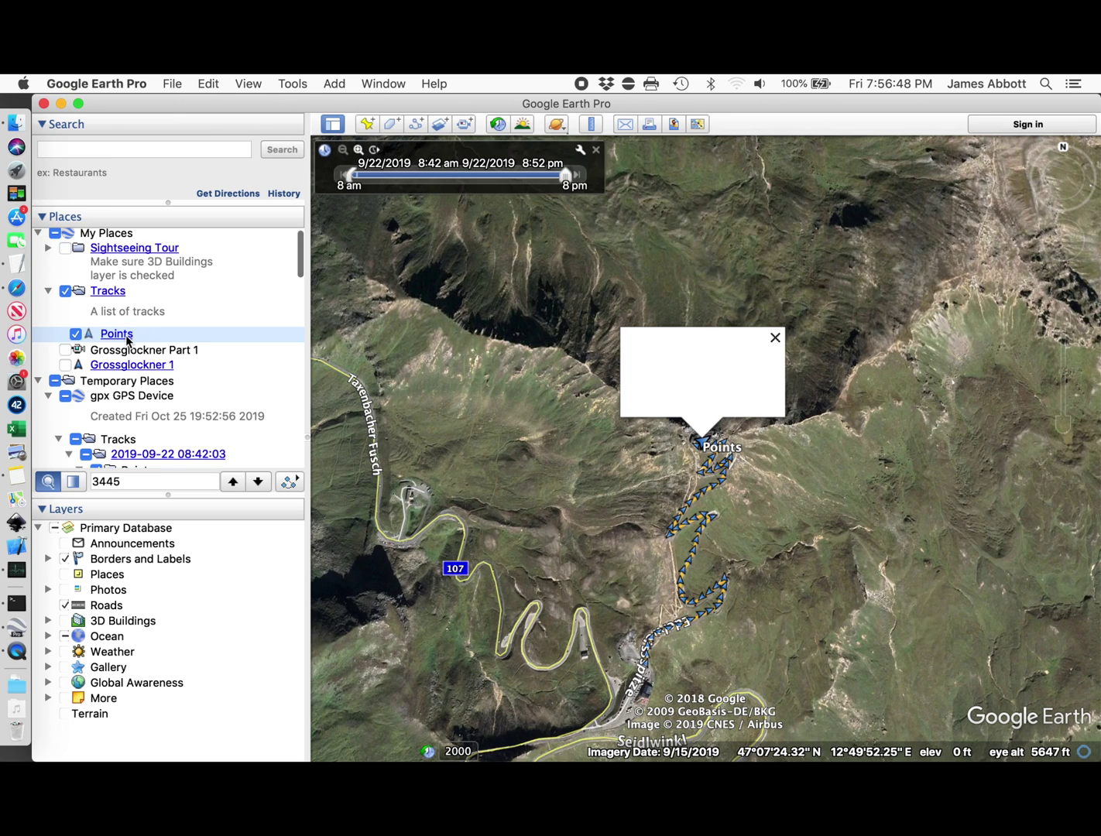
left_click(128, 339)
Step: Rename the copied Points track to 'Part 2'
right_click(129, 338)
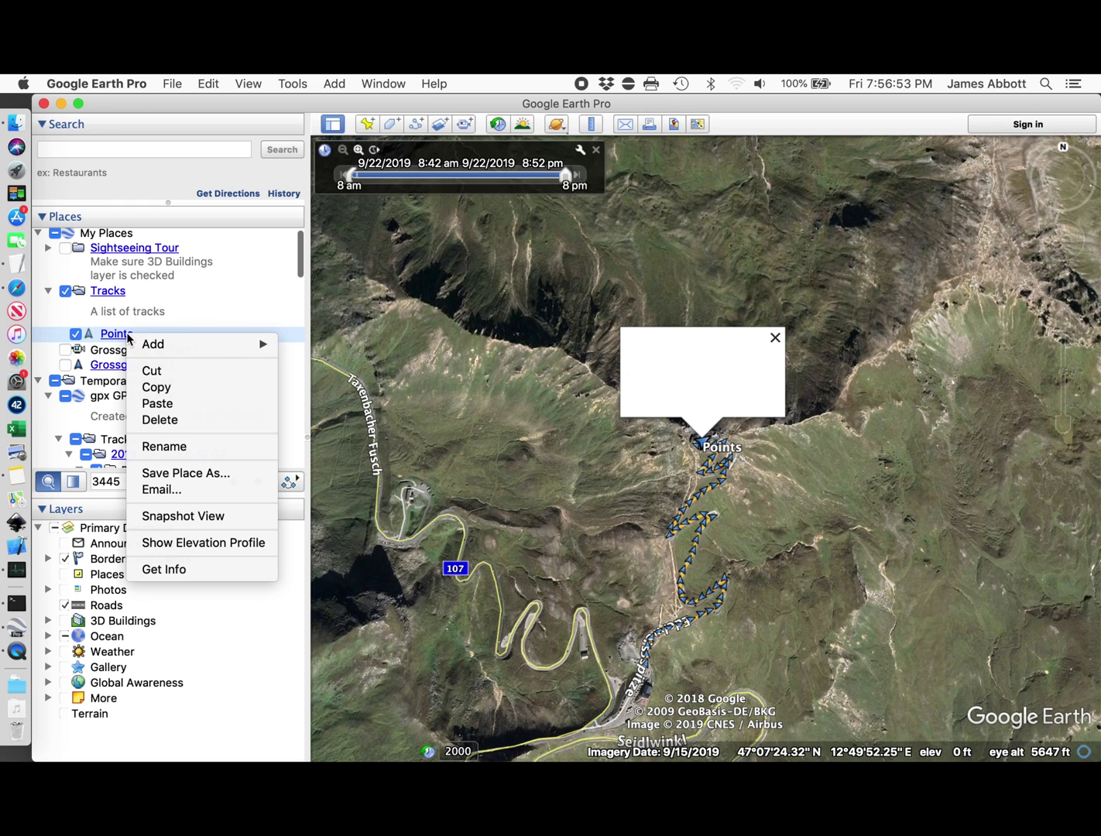
left_click(151, 448)
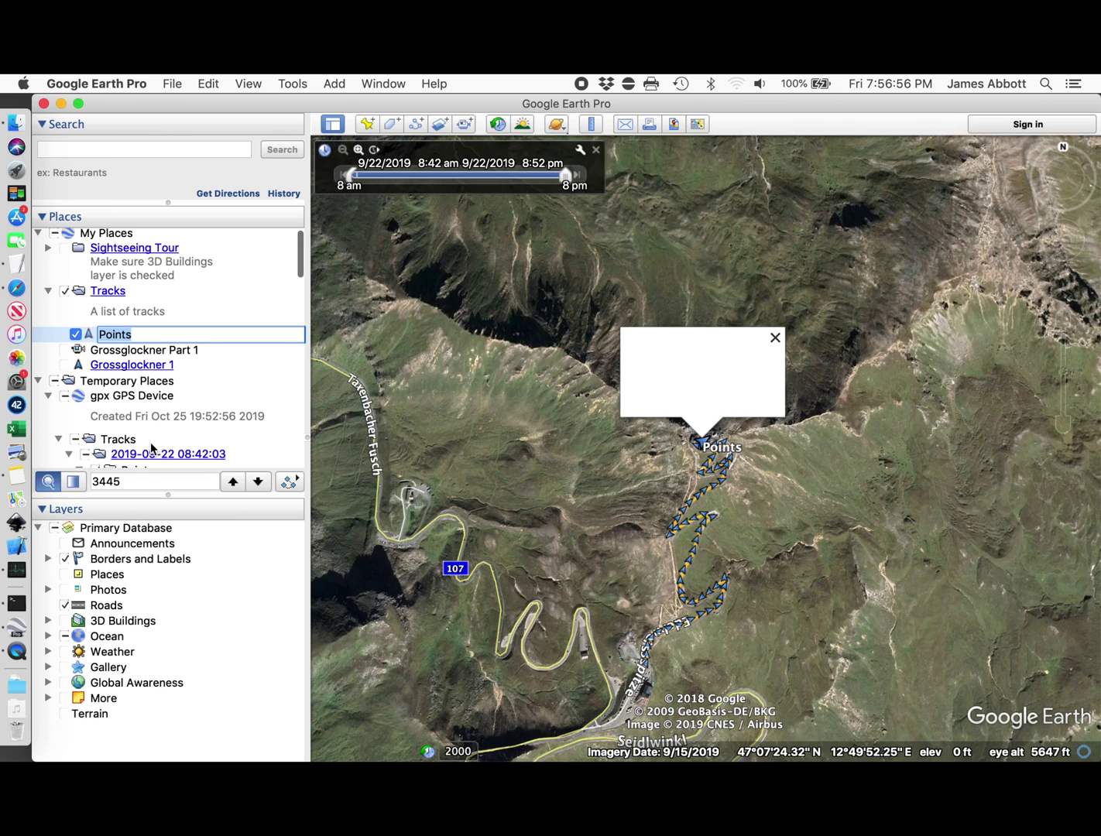
type("Part 2")
key("Return")
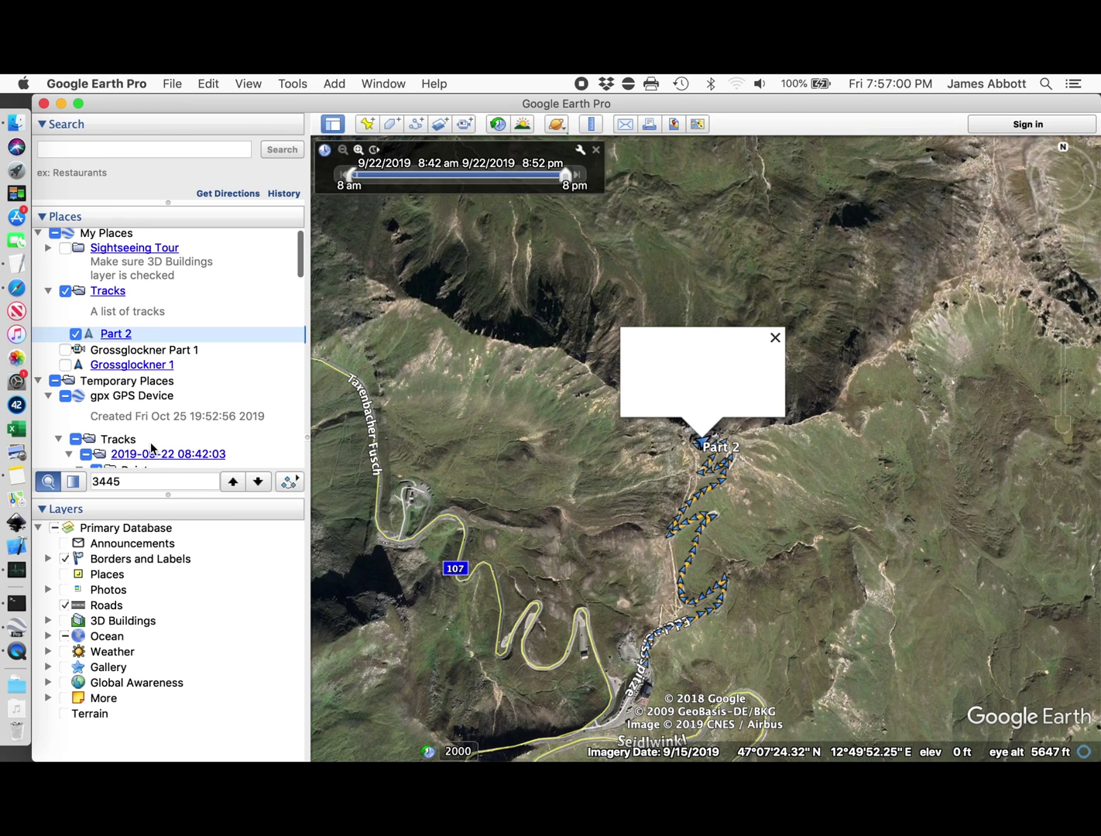
Step: Style the Part 2 line magenta with a width of 6.0
right_click(124, 338)
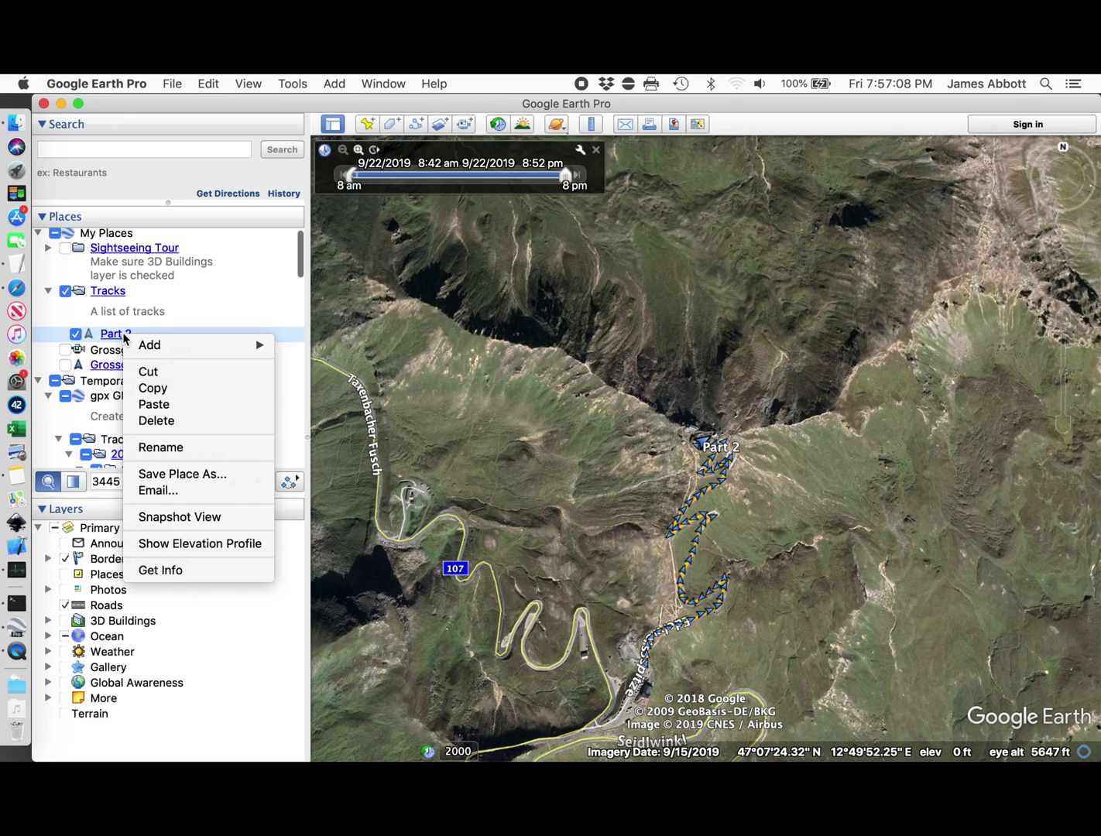
left_click(152, 572)
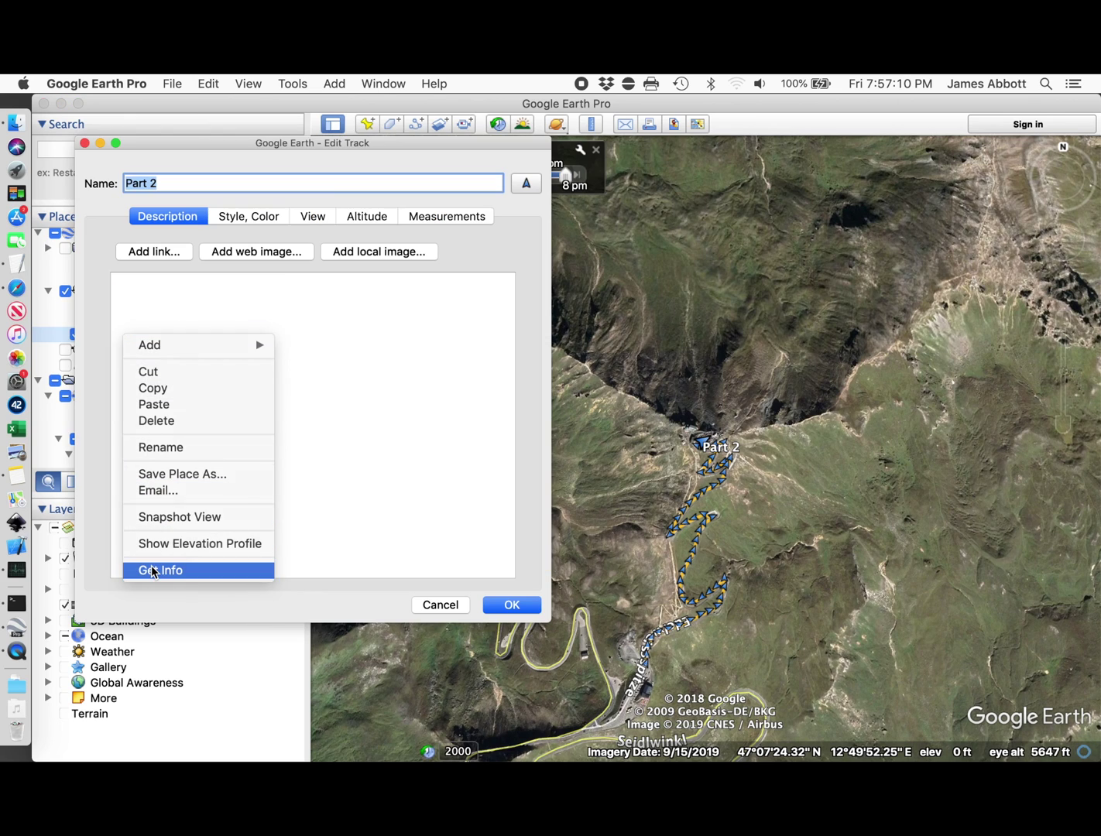
left_click(244, 219)
left_click(169, 283)
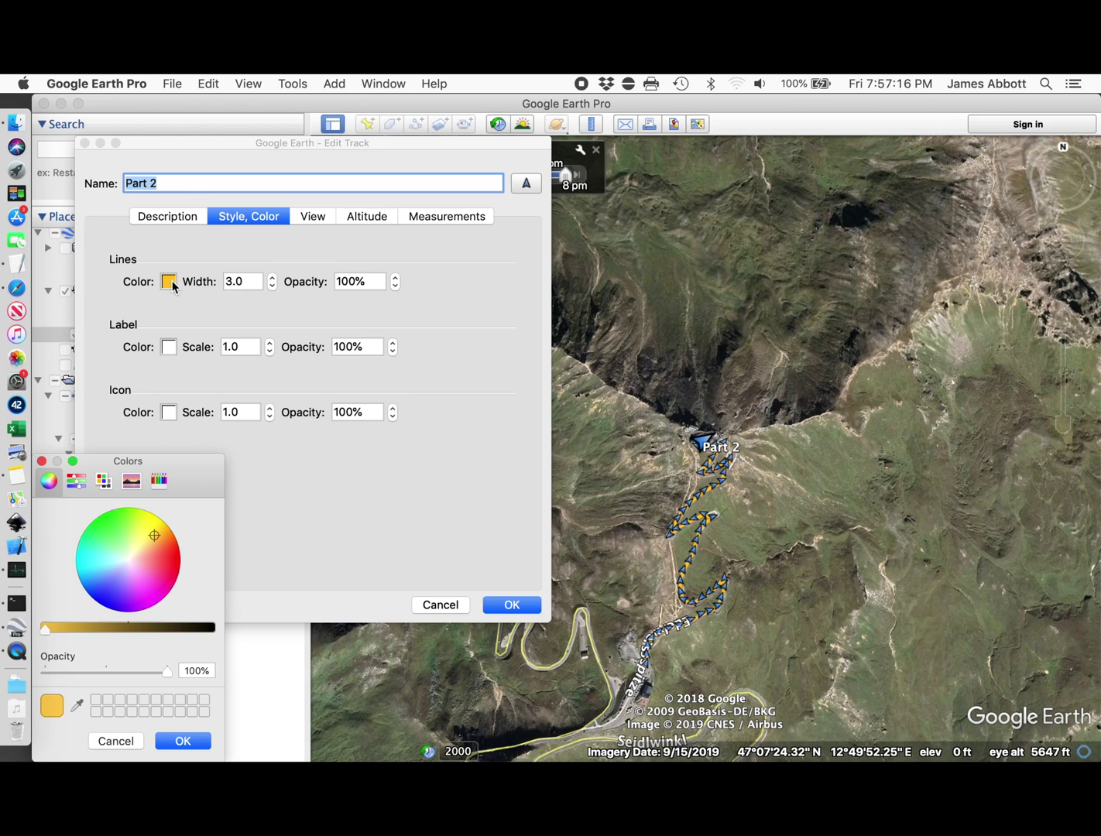
left_click(148, 601)
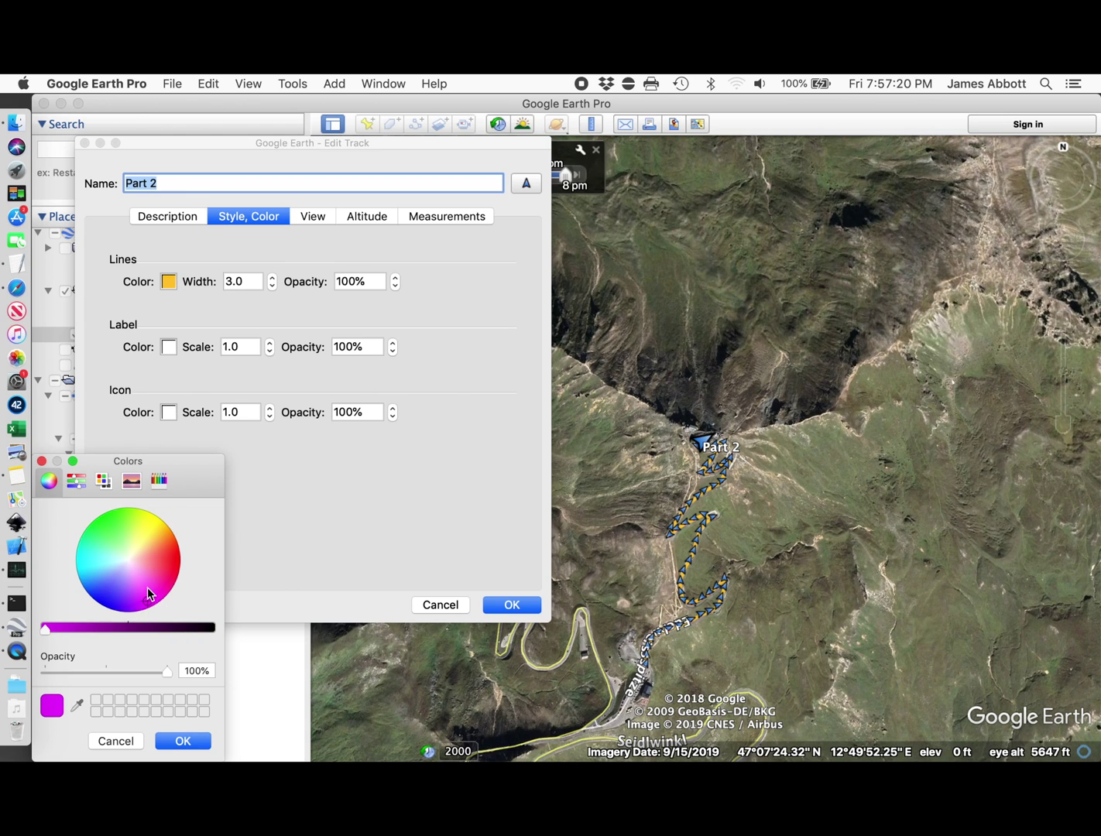
left_click(147, 590)
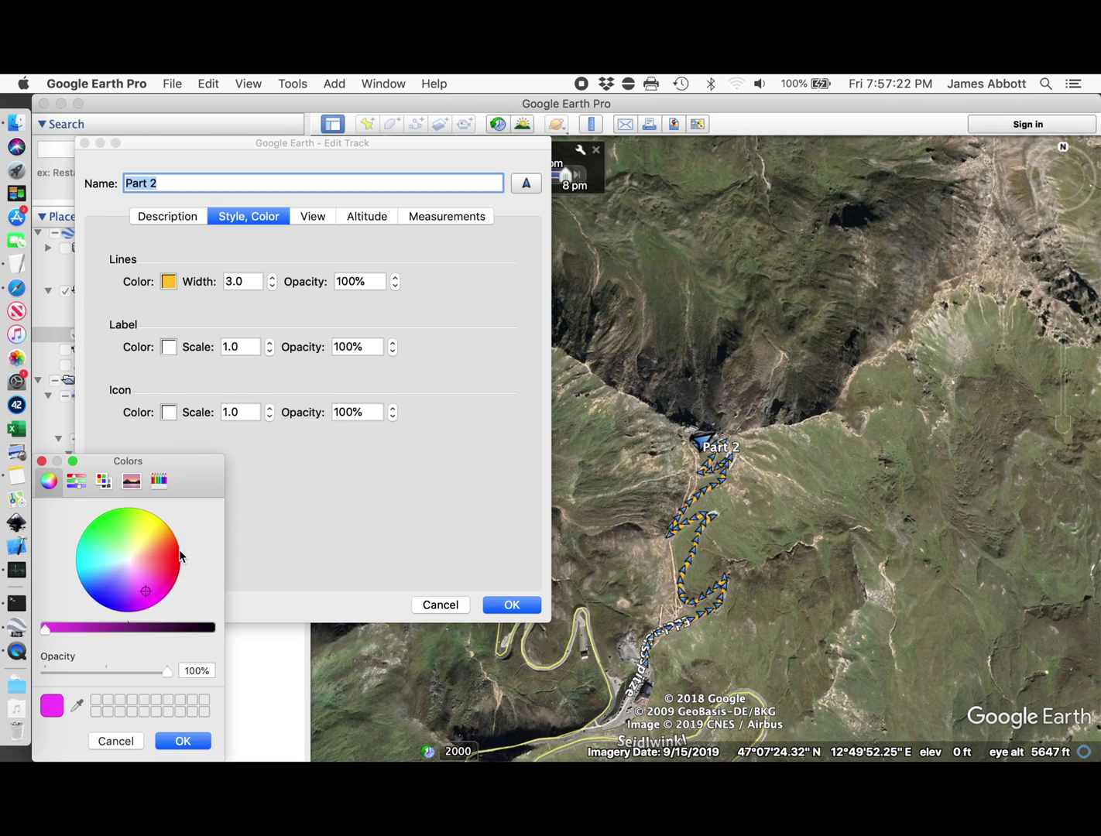
left_click(253, 283)
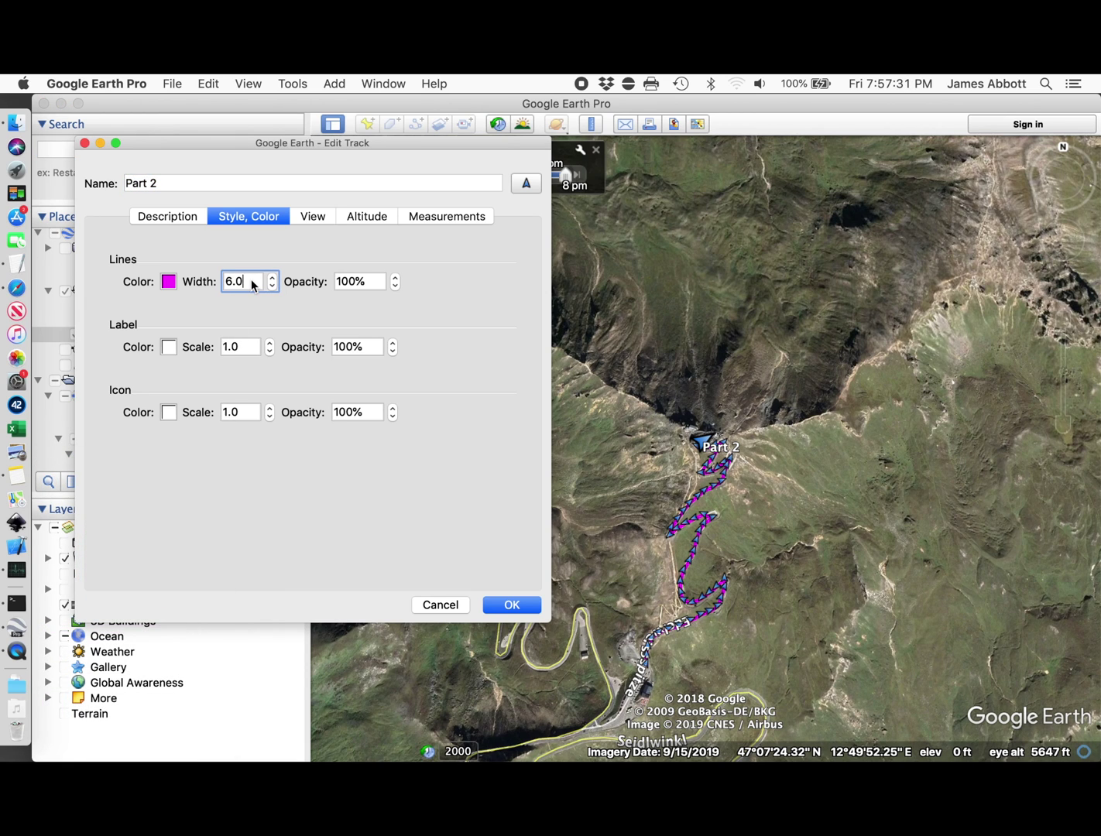
key("Return")
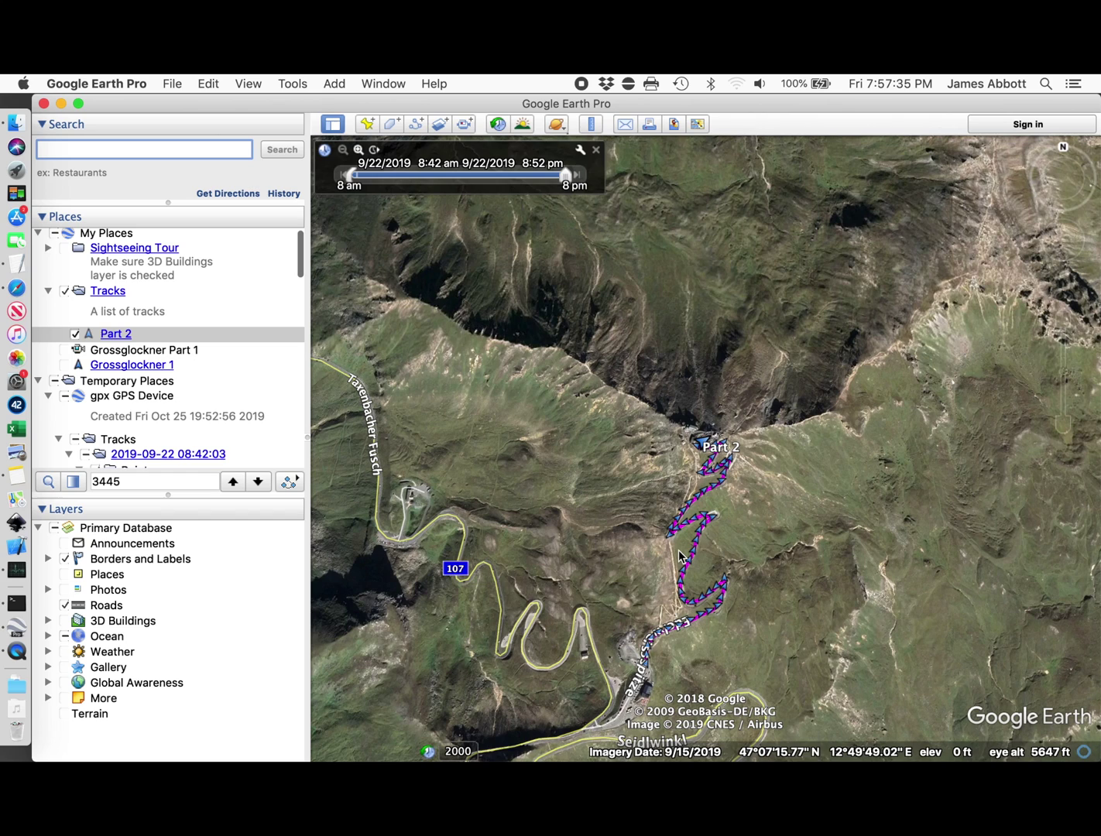
Step: Play a tour along the Part 2 track, then pause it
left_click(158, 337)
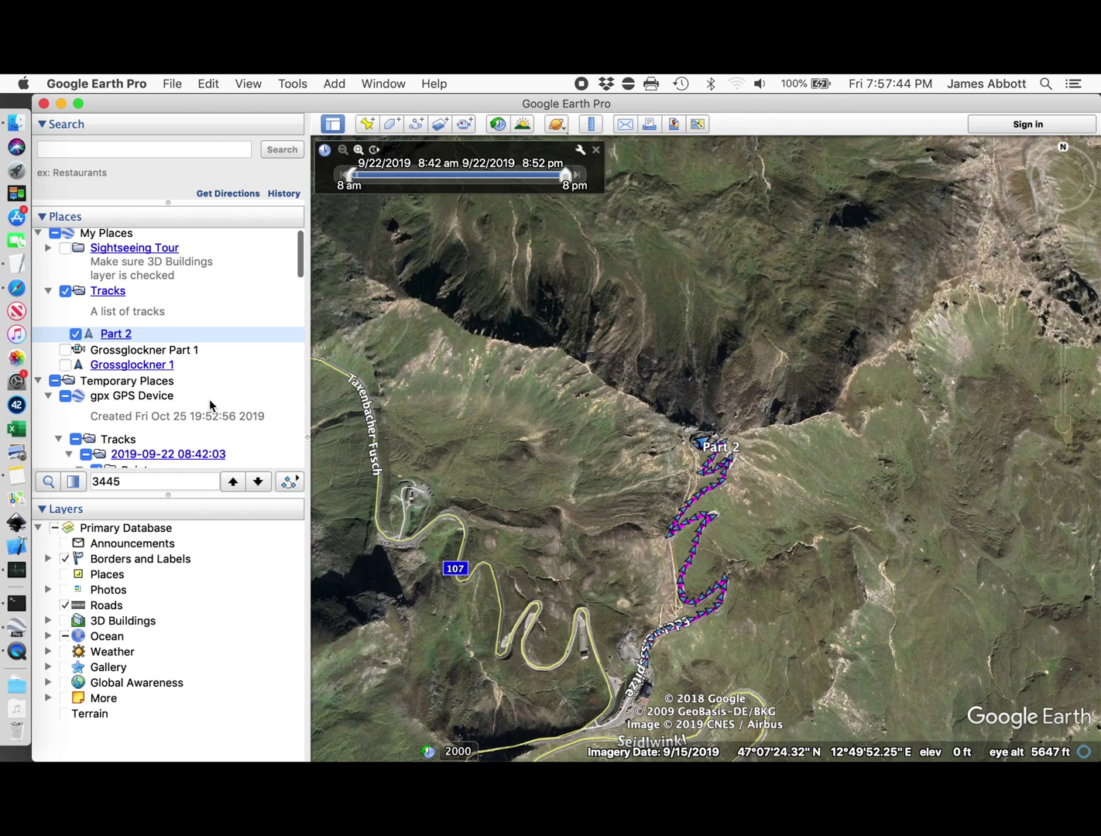
scroll(210, 406, "down", 3)
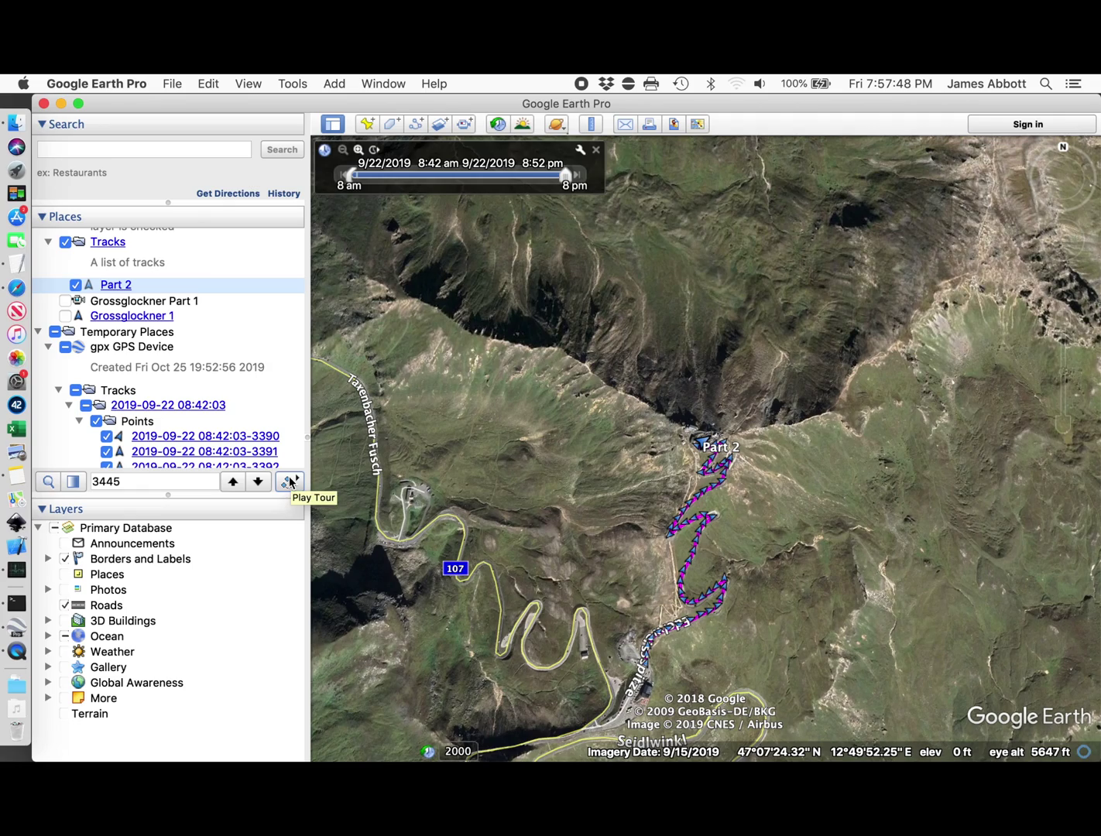
left_click(290, 481)
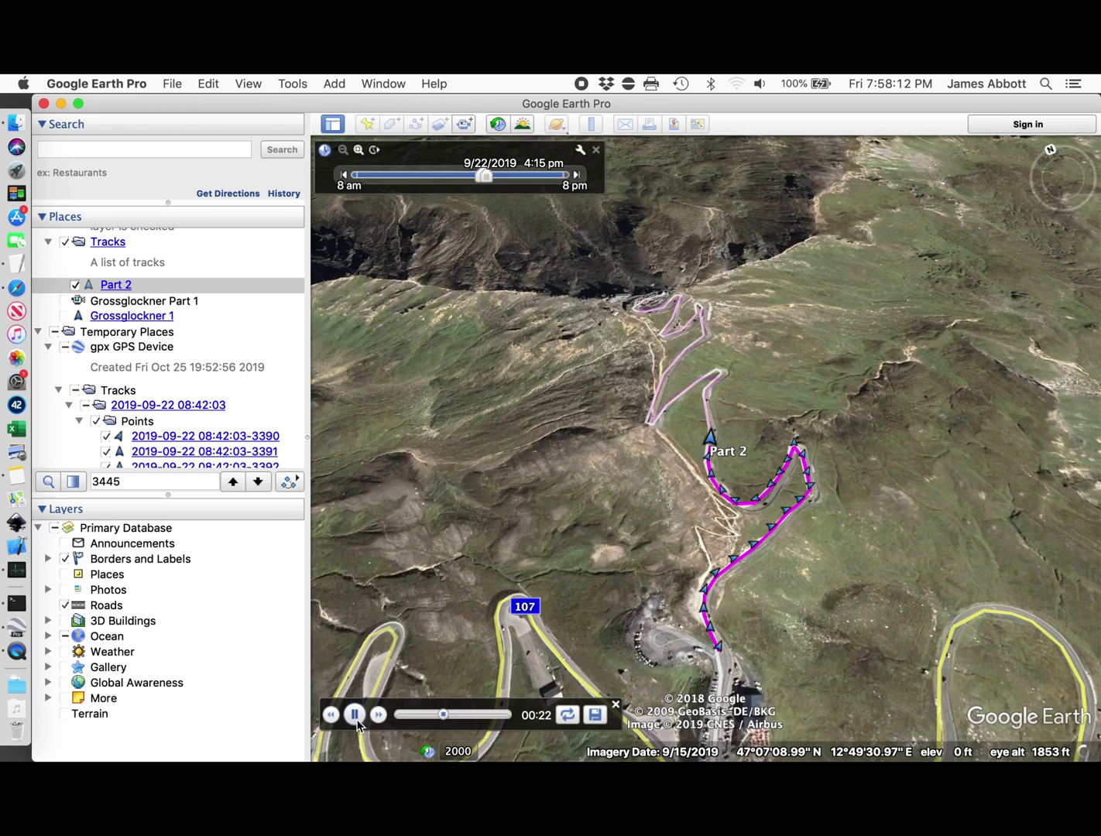
left_click(354, 715)
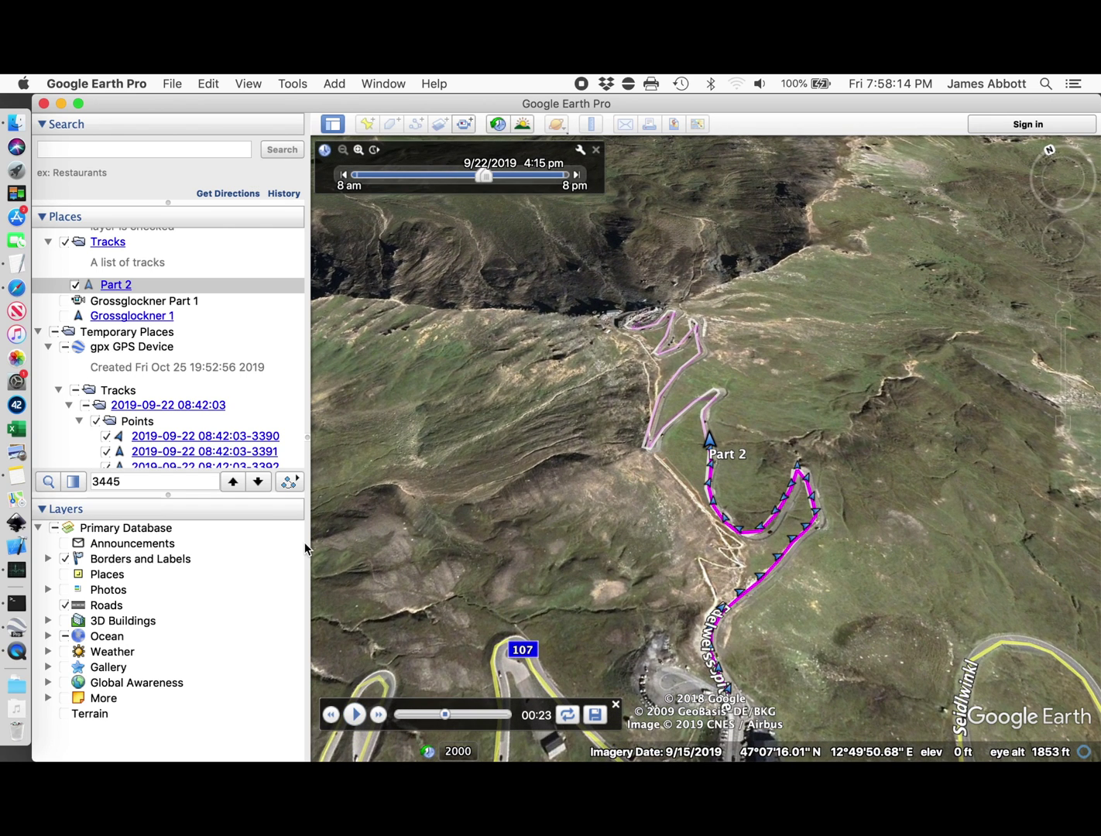
Step: Hide the temporary GPS track so only the magenta Part 2 line remains
left_click(96, 421)
scroll(105, 351, "up", 3)
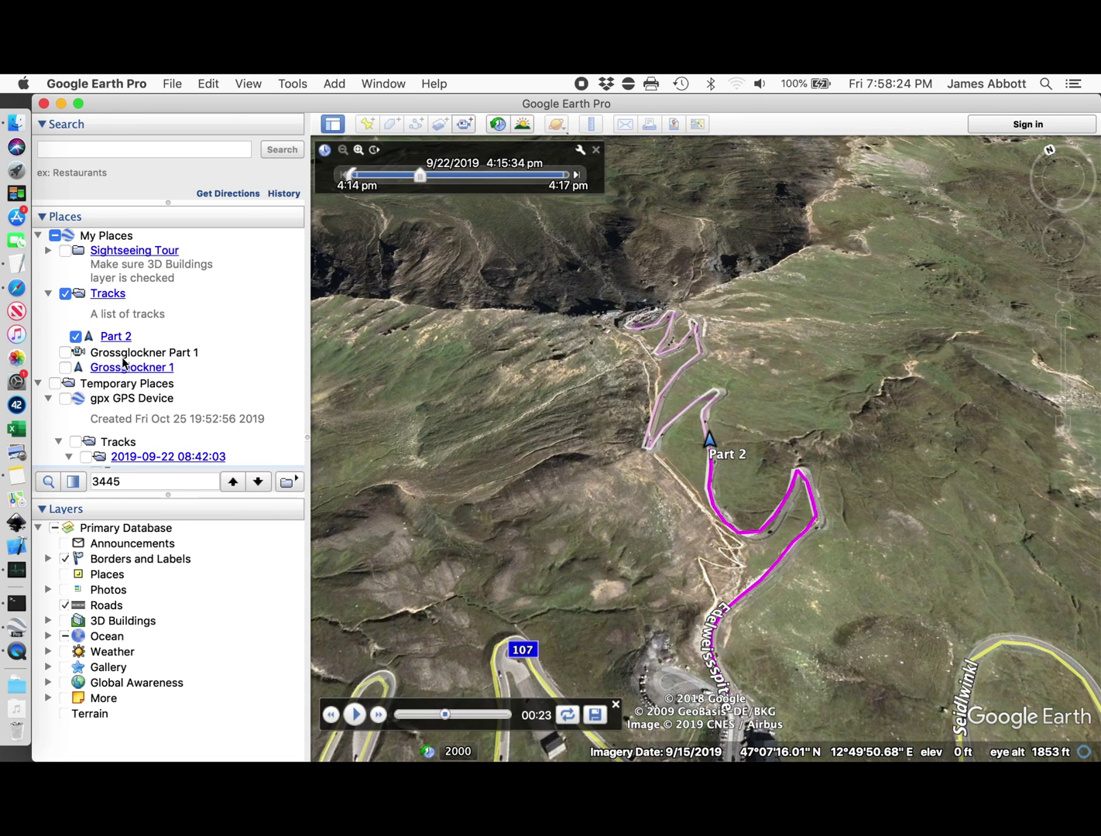
scroll(152, 438, "down", 3)
scroll(152, 439, "up", 3)
left_click(104, 84)
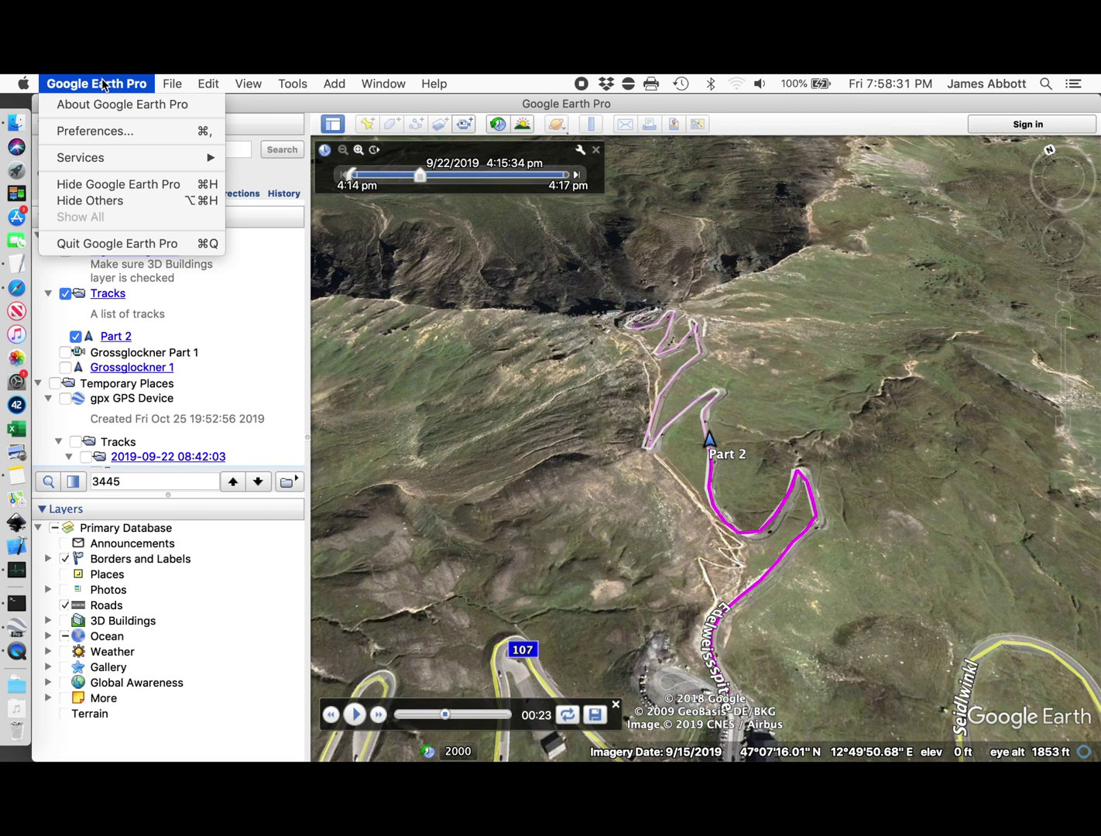
left_click(96, 129)
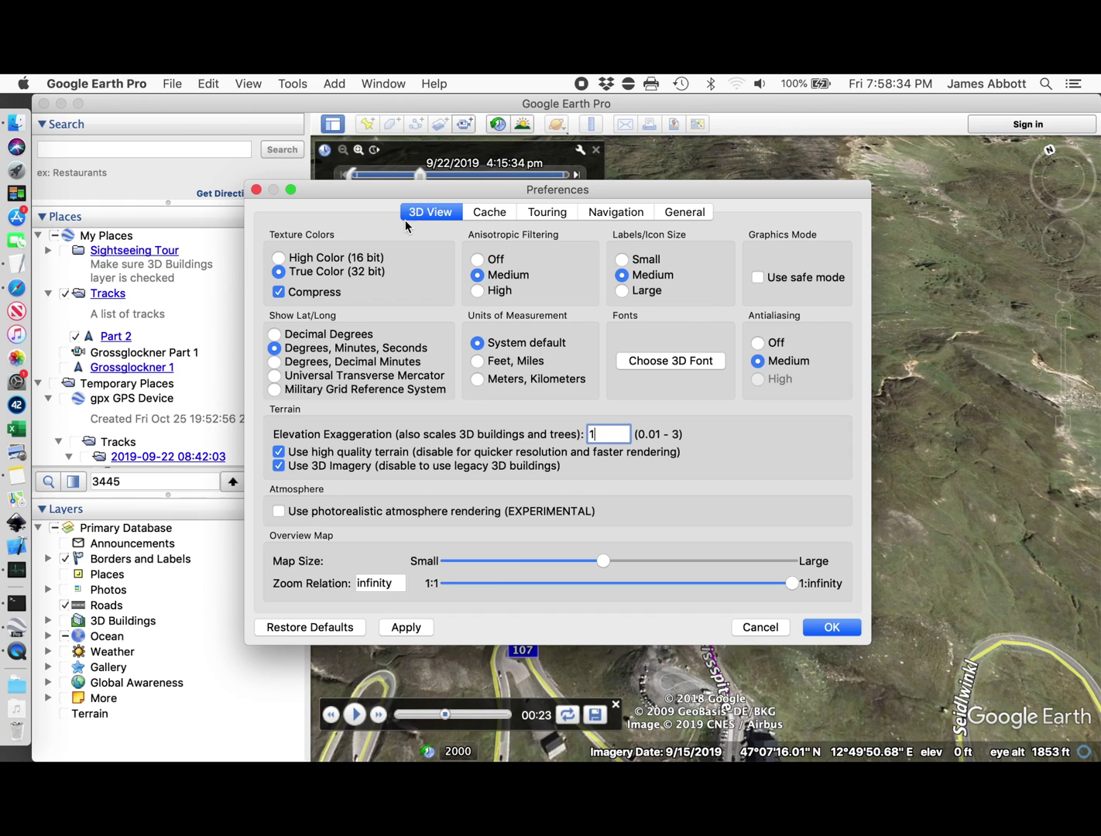
left_click(557, 214)
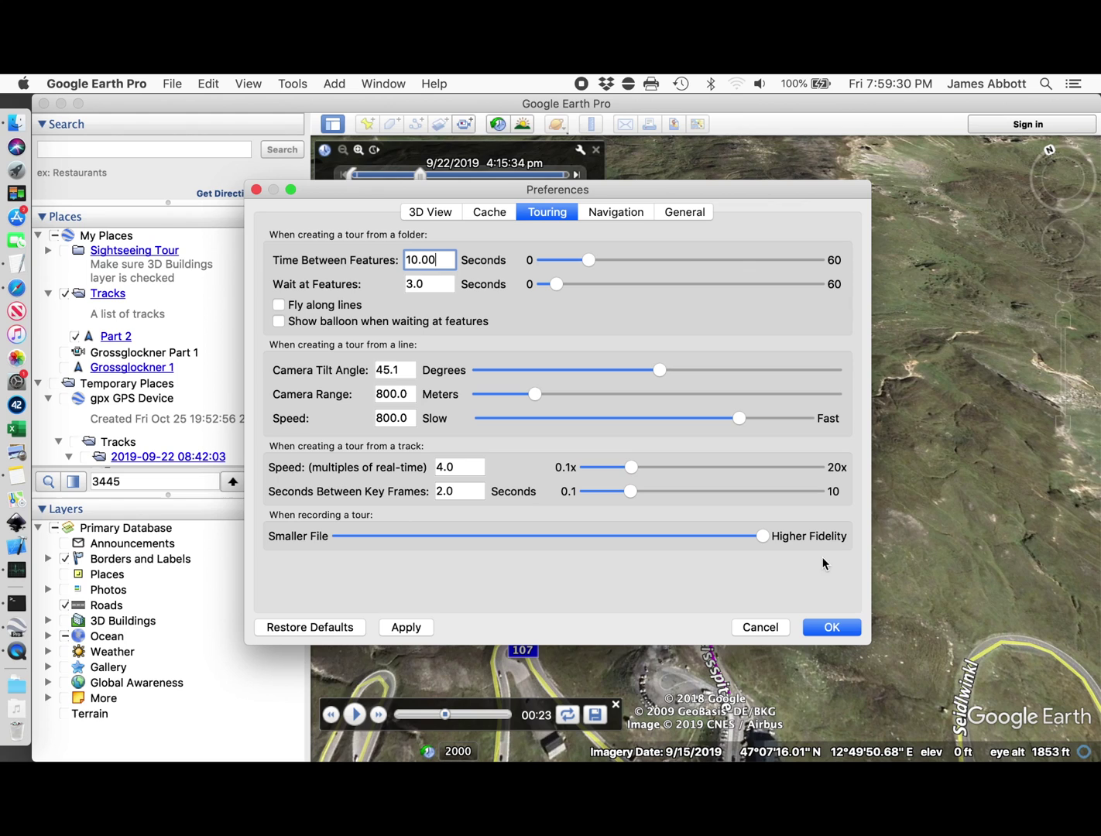
left_click(835, 629)
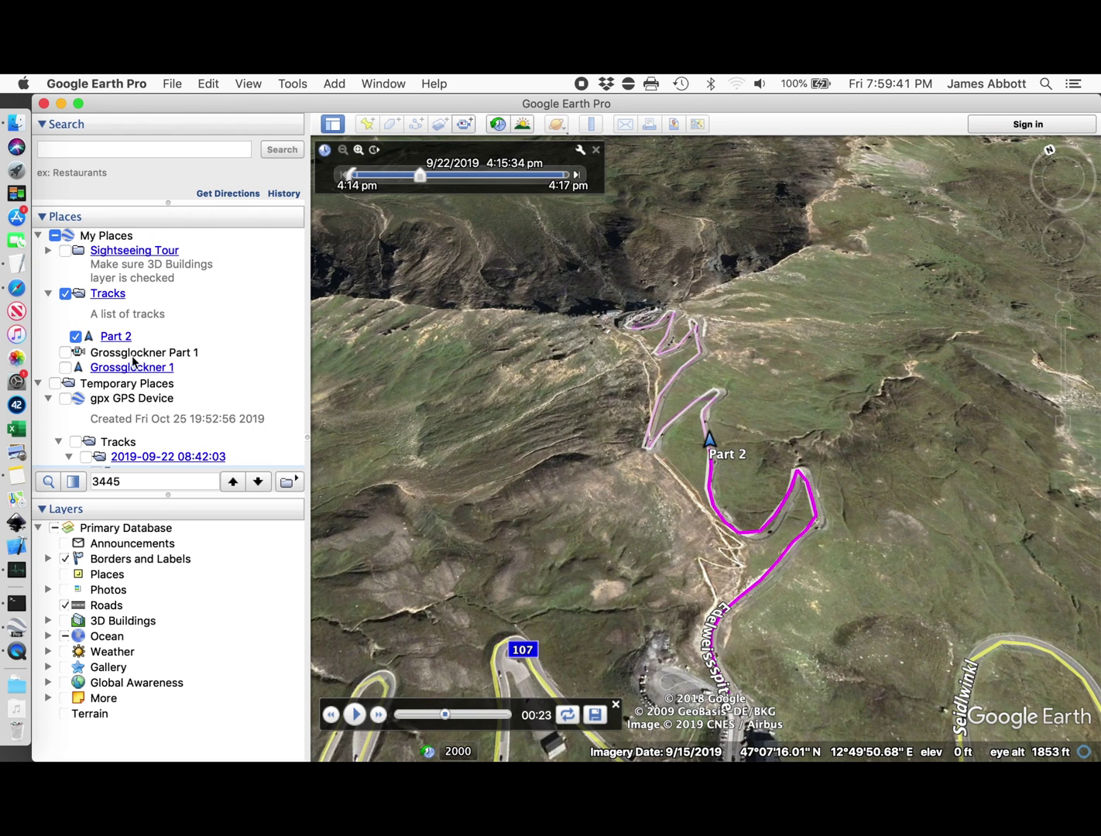
Step: Play a tour along the Part 2 track with the new touring settings and pause it at 00:39
left_click(118, 338)
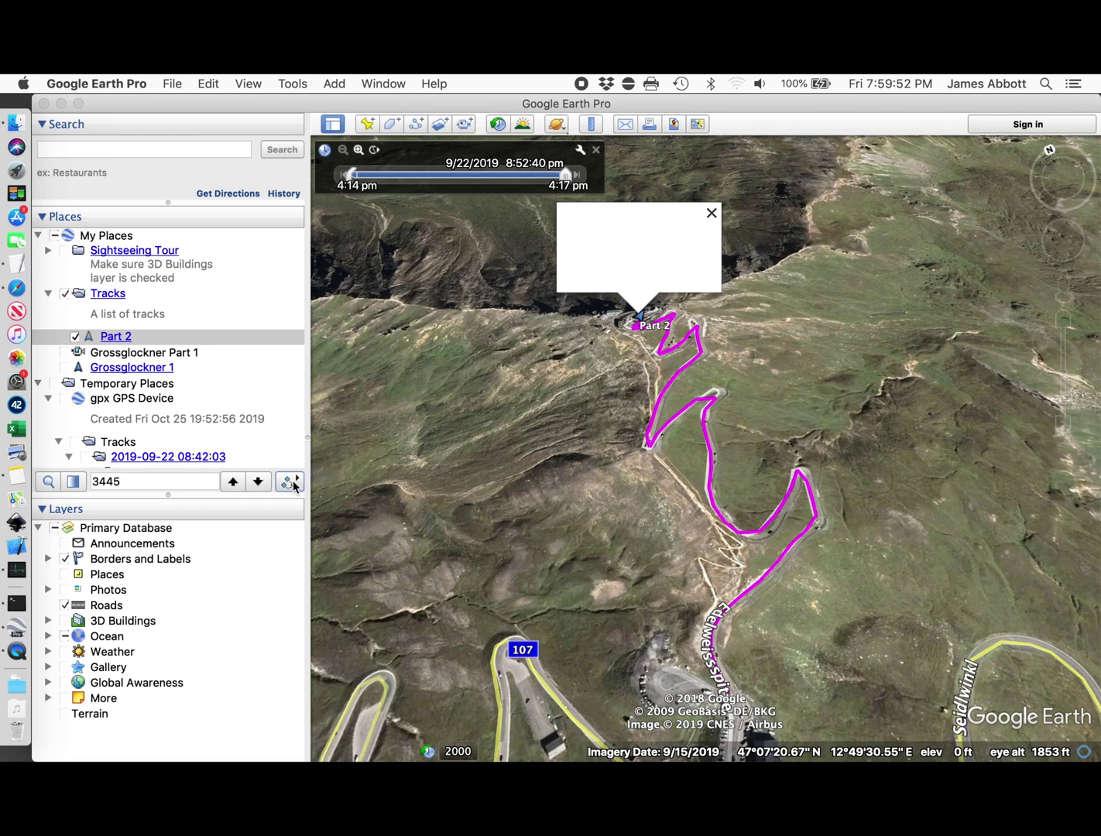
left_click(291, 483)
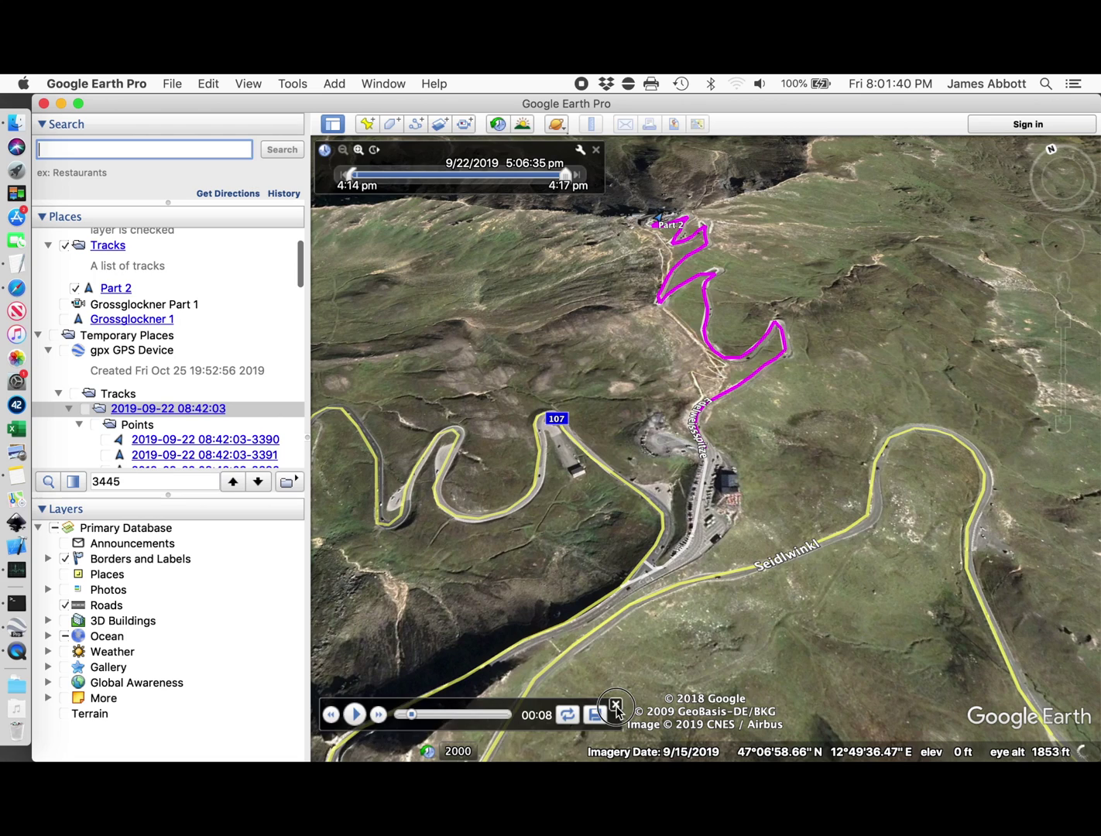
left_click(616, 703)
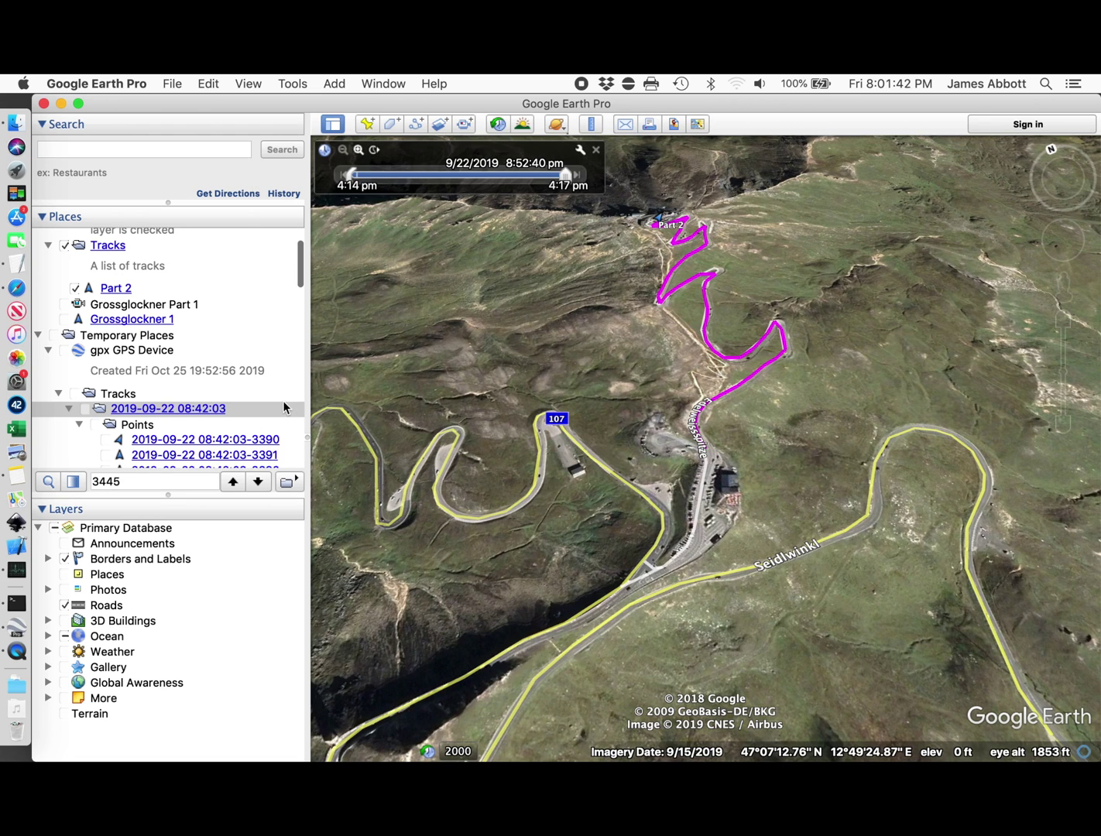
left_click(141, 292)
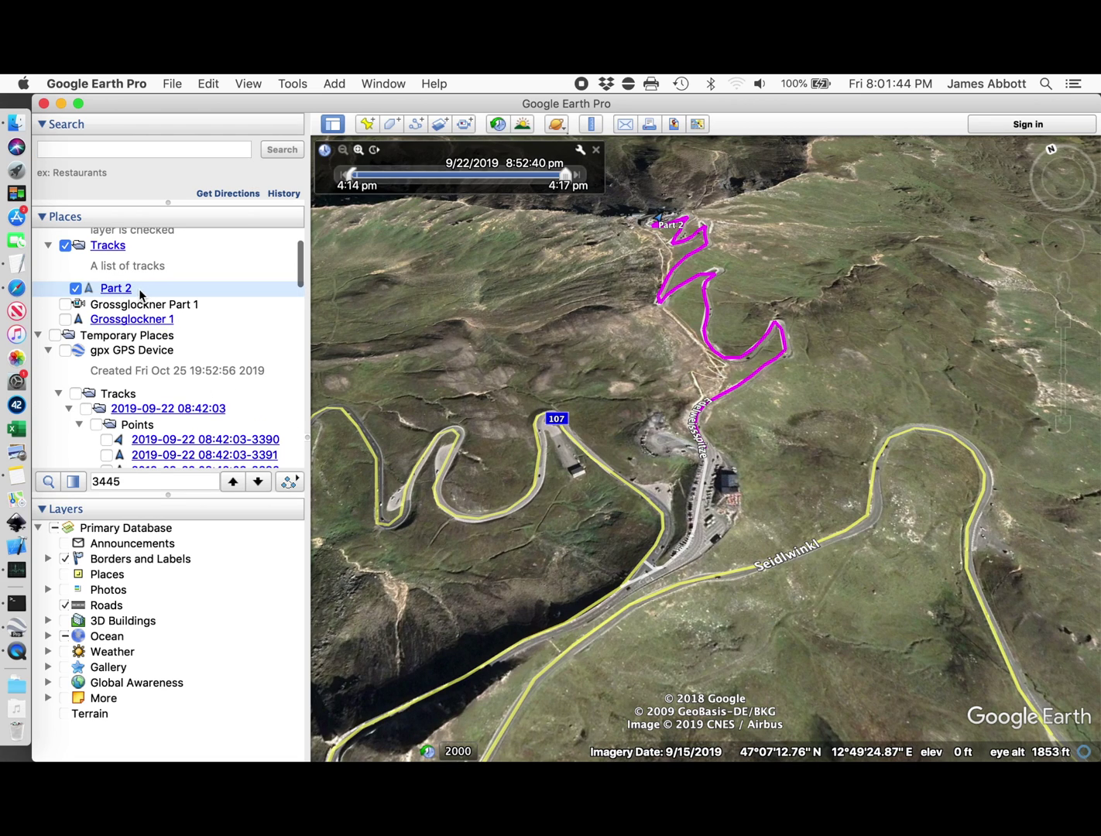
left_click(291, 485)
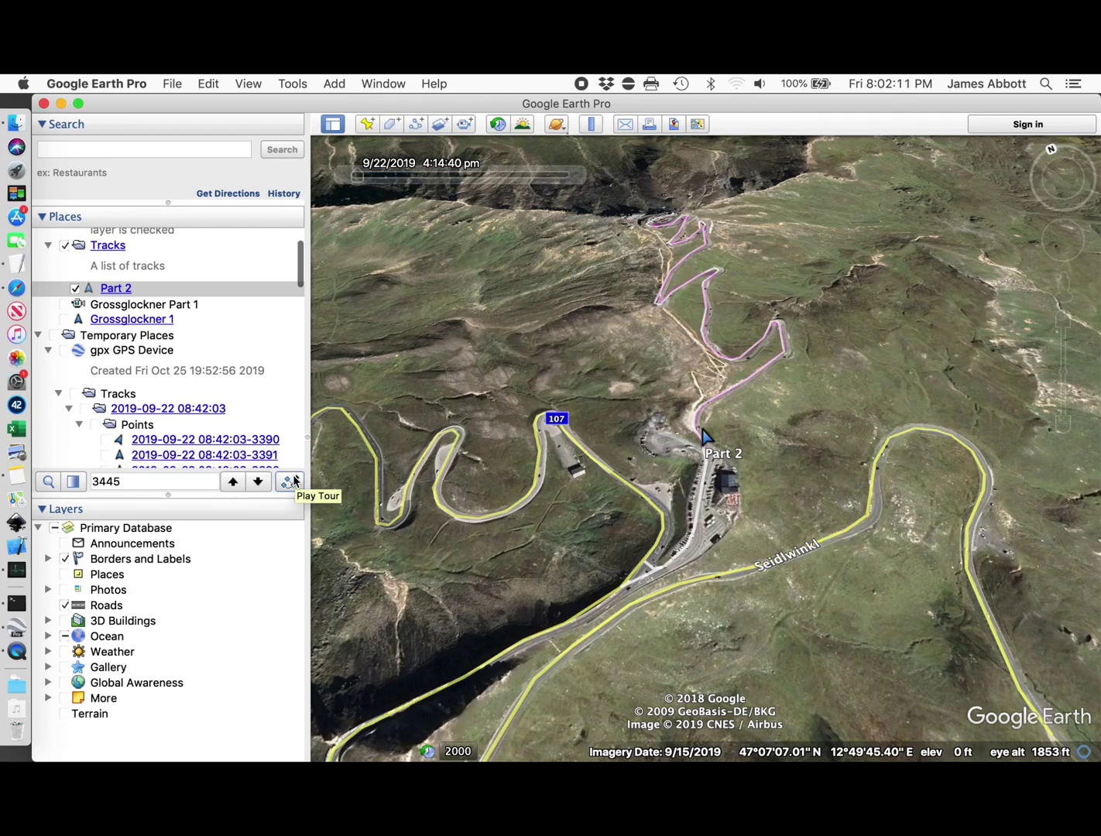
left_click(295, 481)
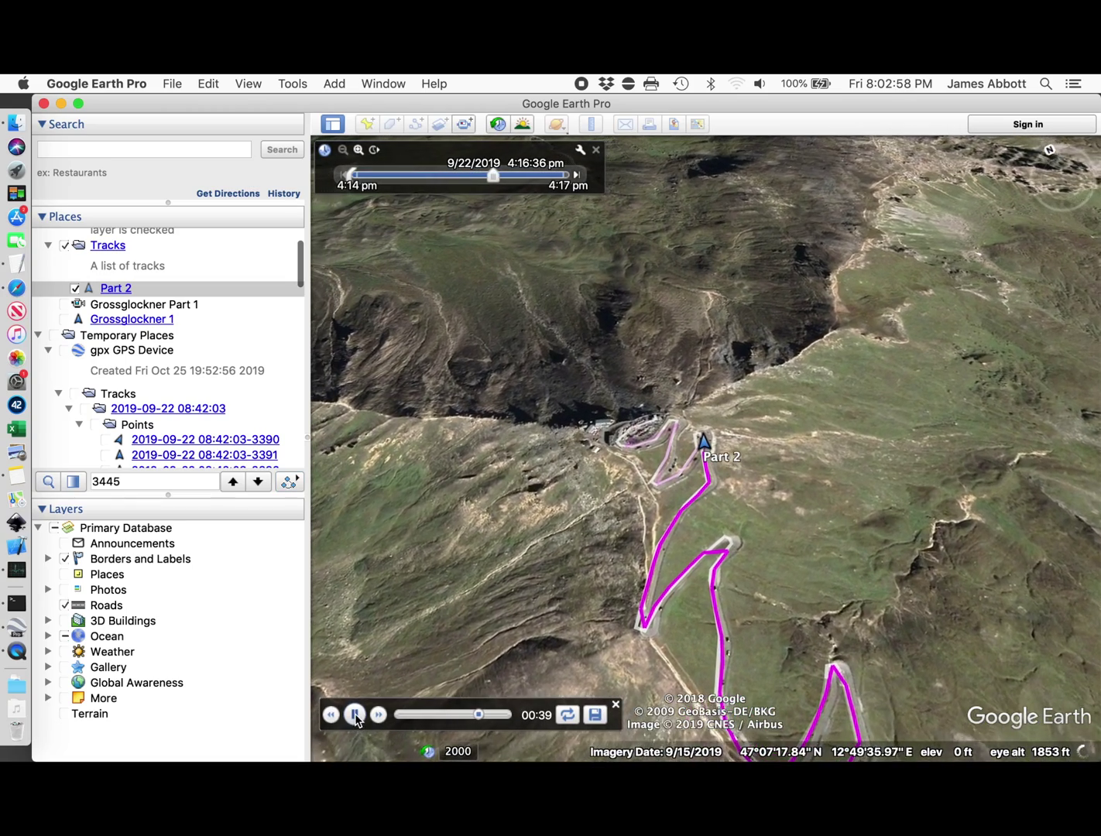
left_click(355, 716)
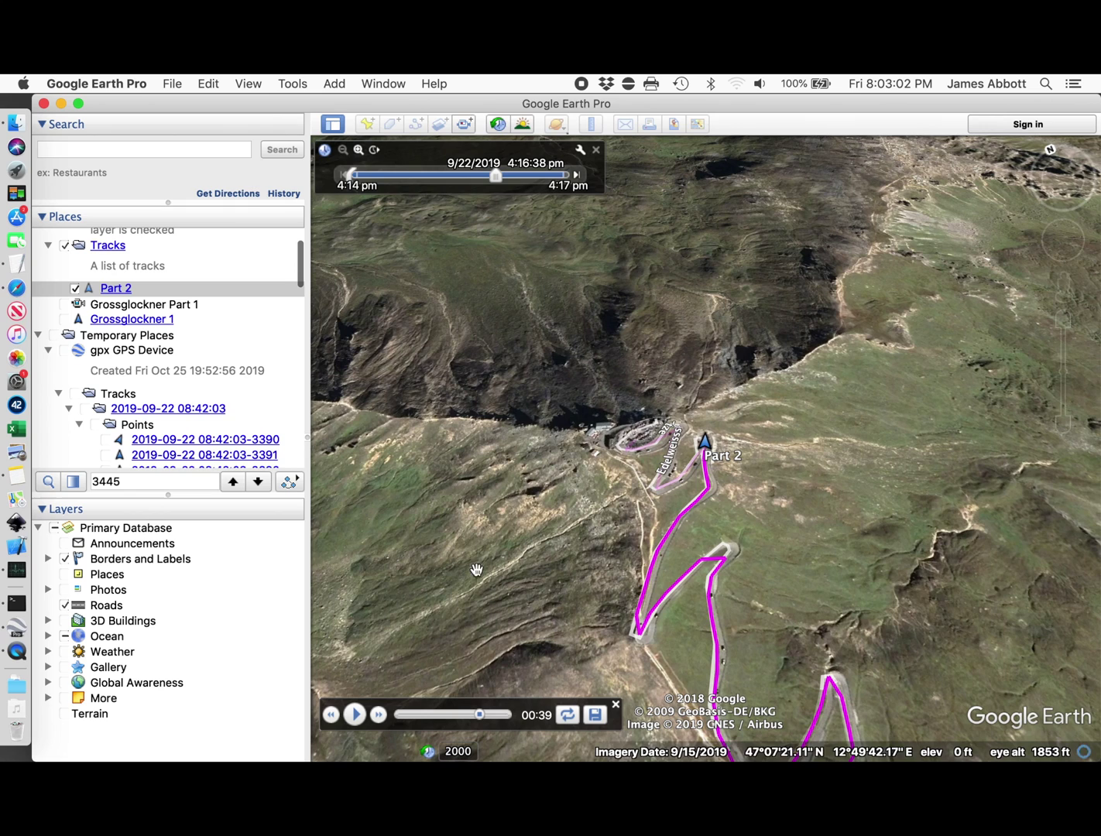
Step: Set the Part 2 track's label opacity to 0% in its Style, Color properties
right_click(122, 289)
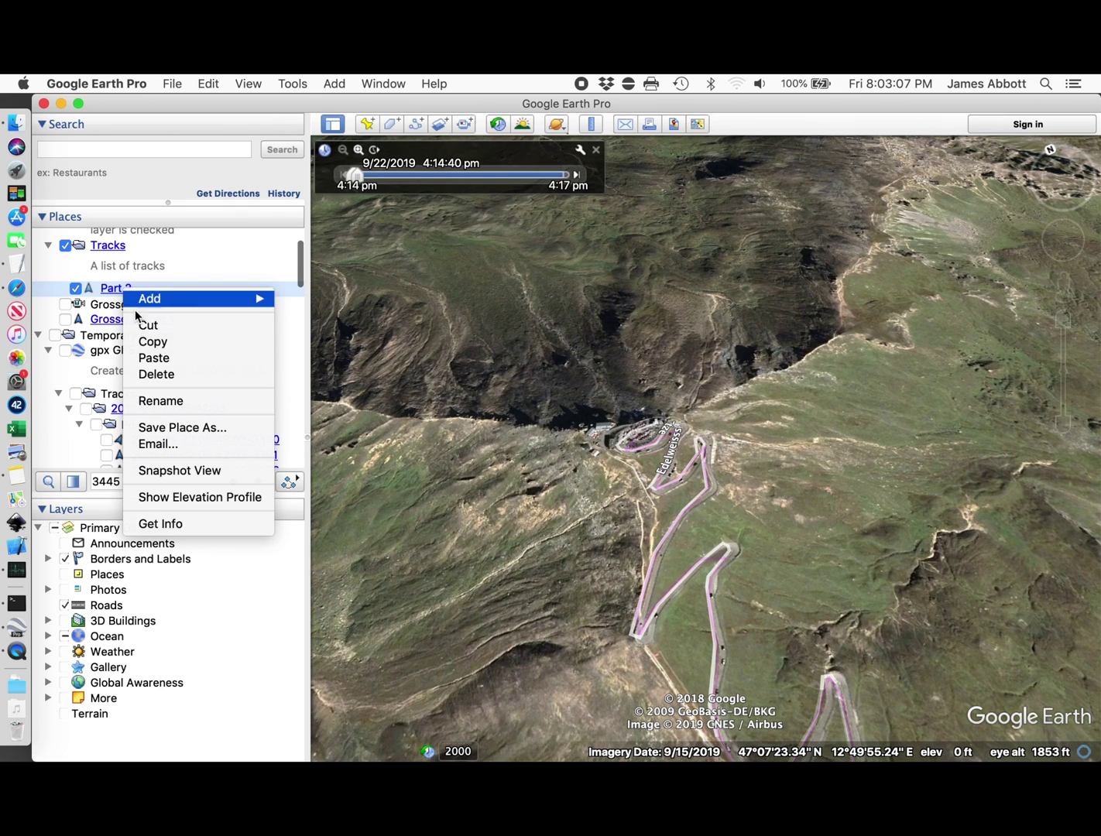
left_click(160, 522)
left_click(259, 220)
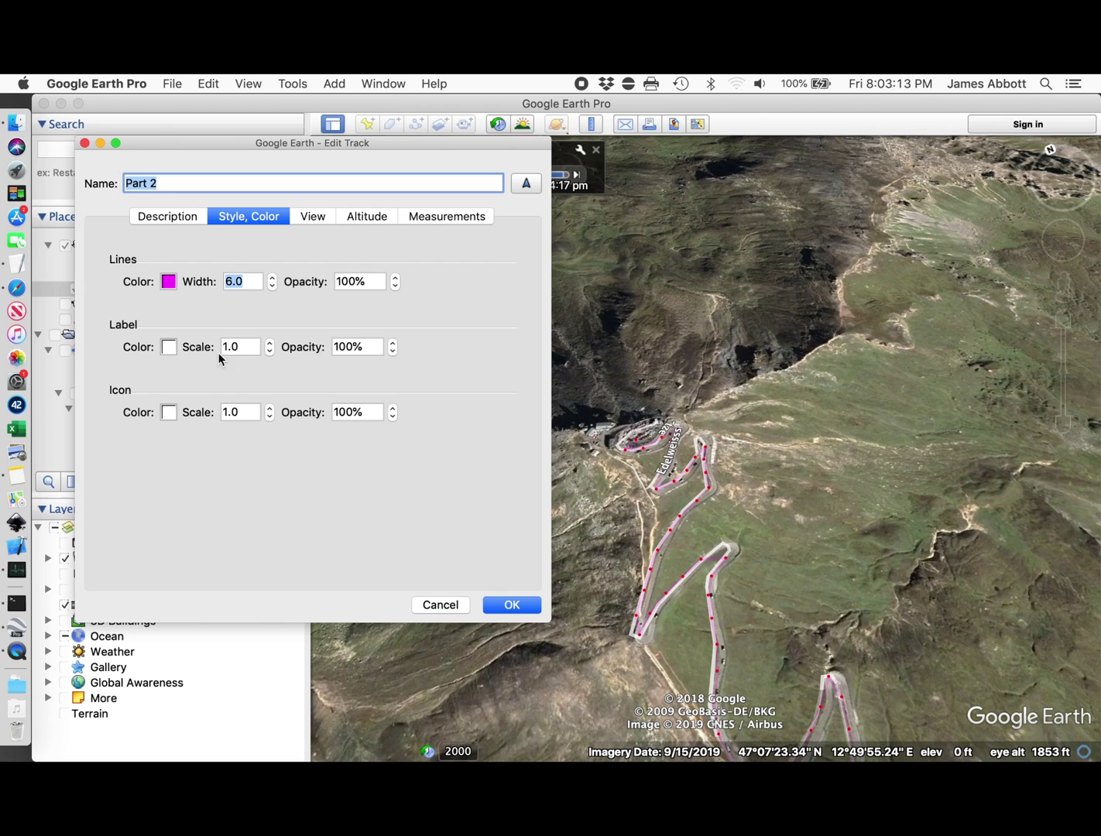
left_click(363, 346)
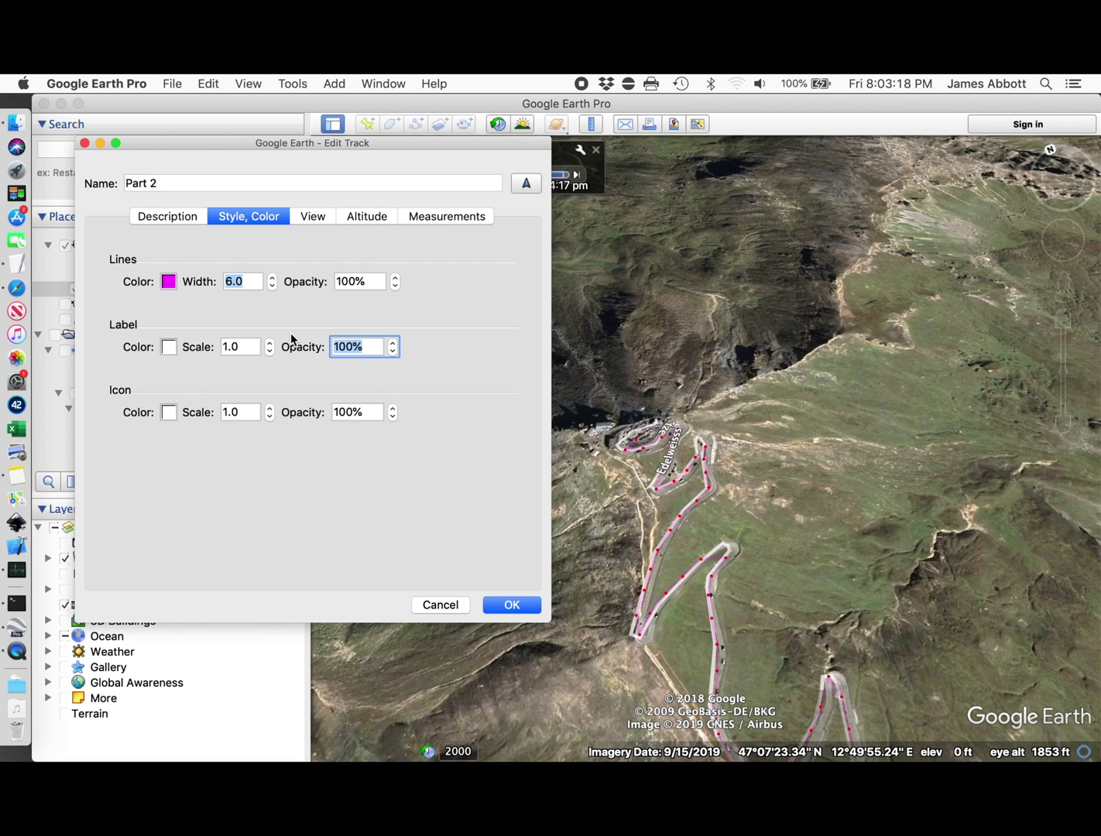
type("0")
left_click(512, 605)
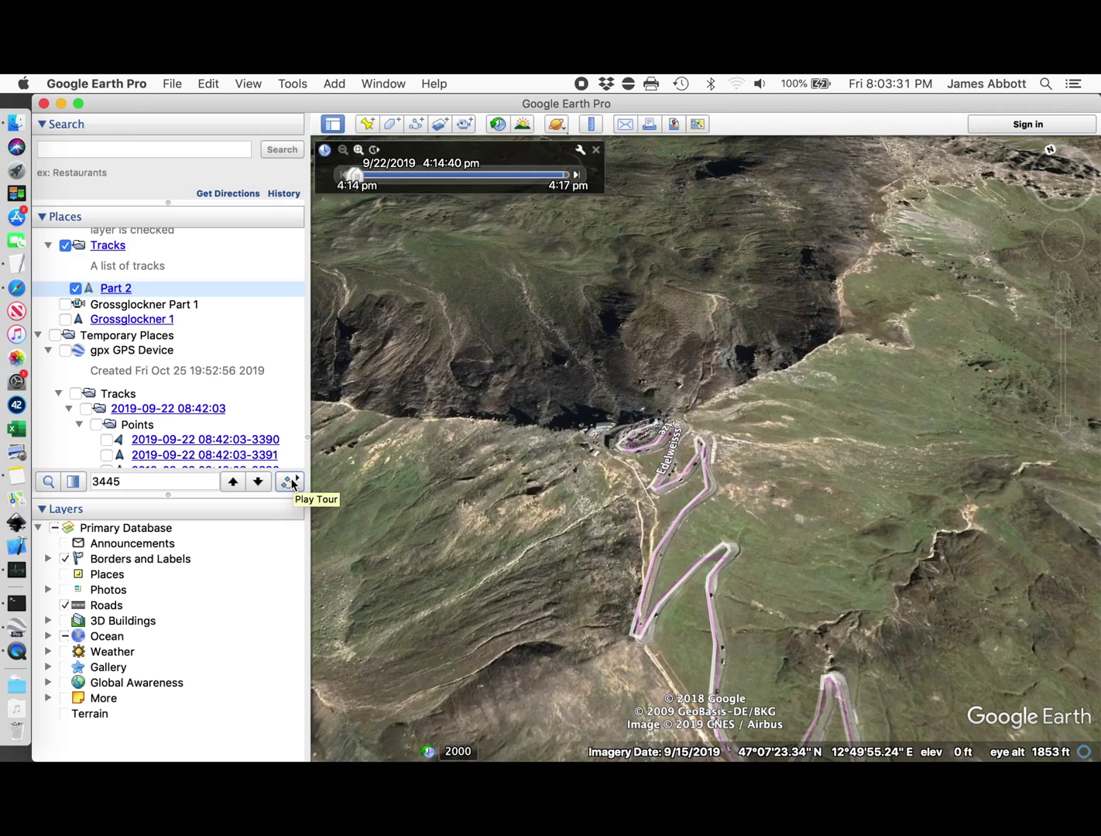
Step: Replay the Part 2 tour to its 00:54 end and bring up the New Tour save dialog
left_click(293, 481)
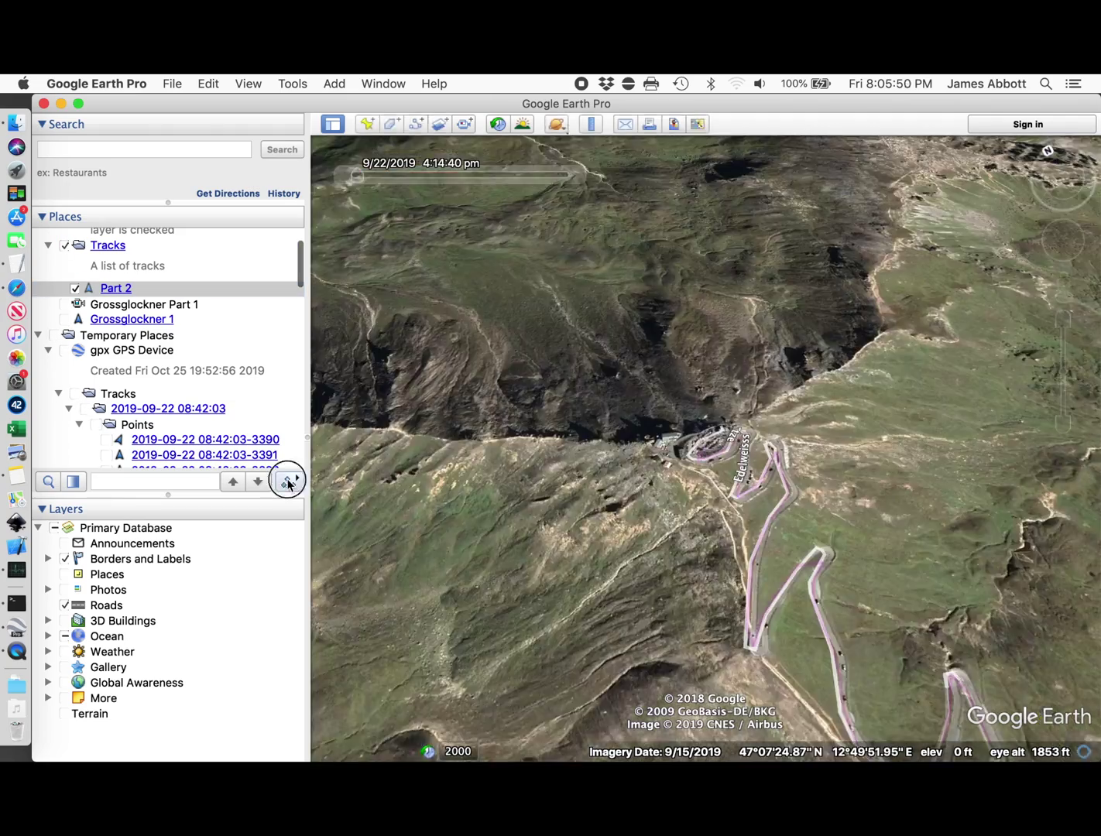
left_click(291, 481)
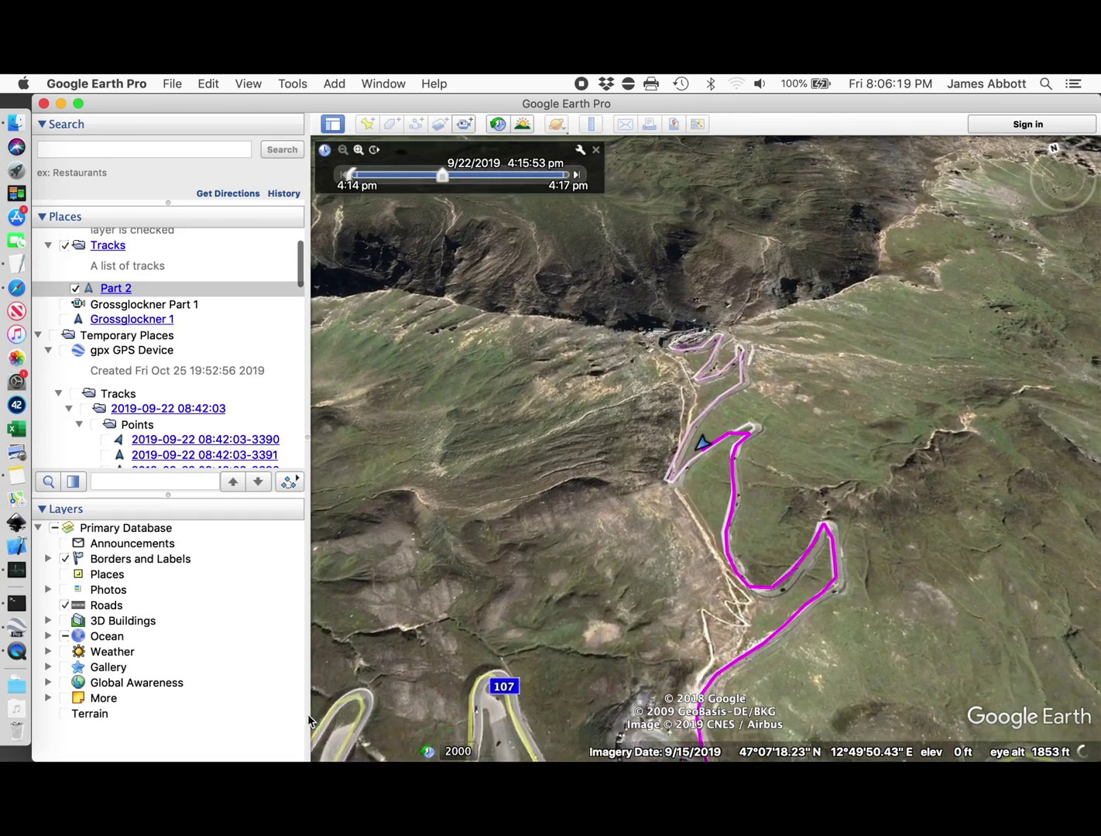
mouse_move(357, 748)
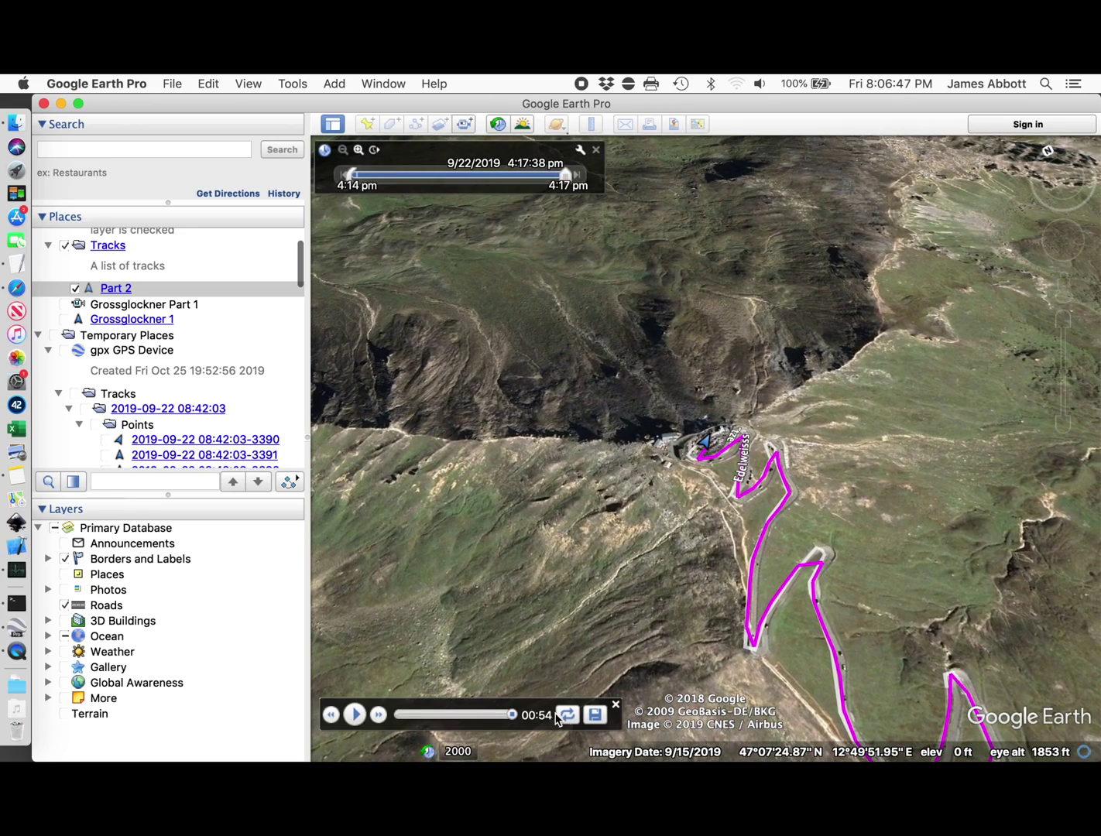
left_click(596, 717)
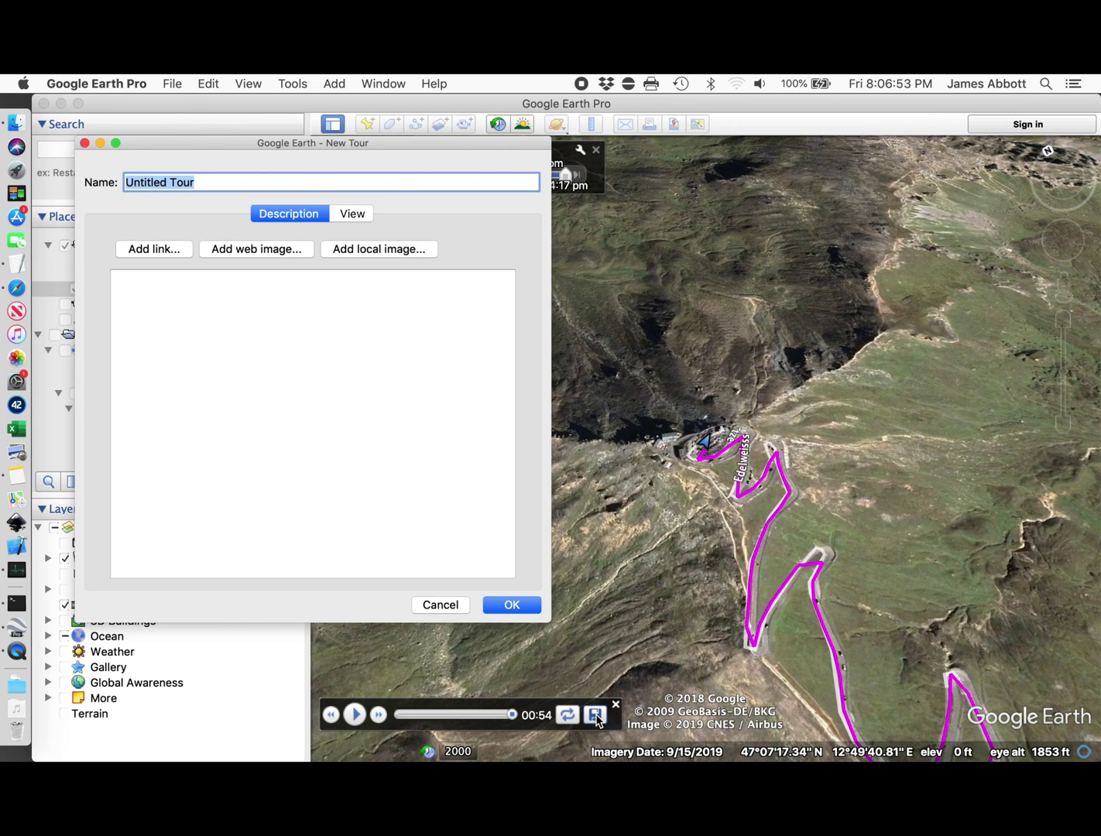
Step: Save the played tour as 'Grossglockner Part 2' in Places
type("Gros")
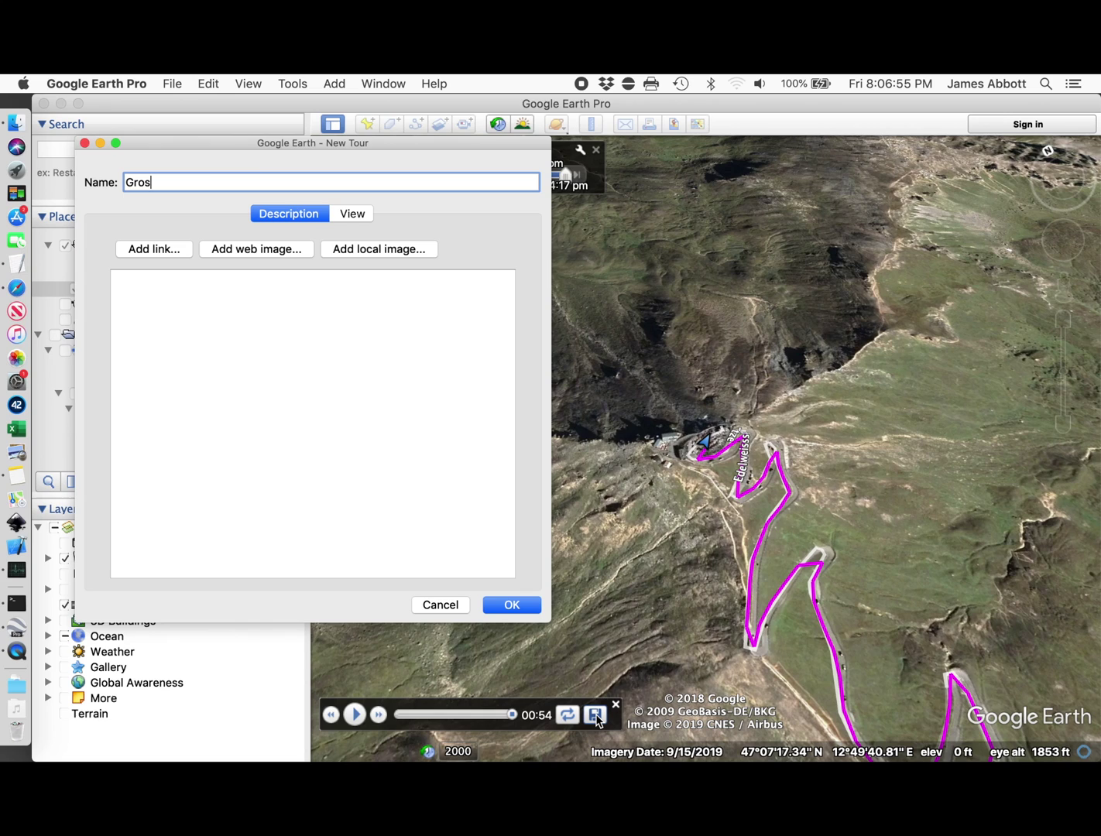
type("sglock")
type("Part 2")
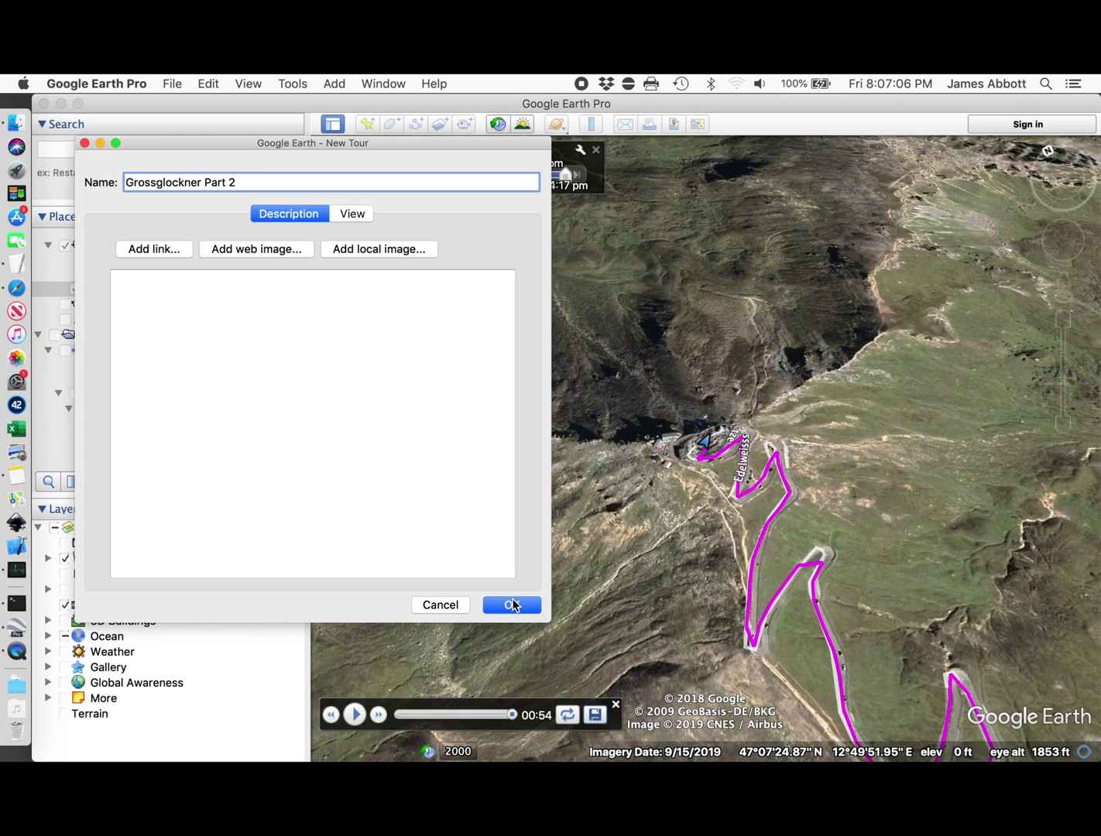
left_click(513, 604)
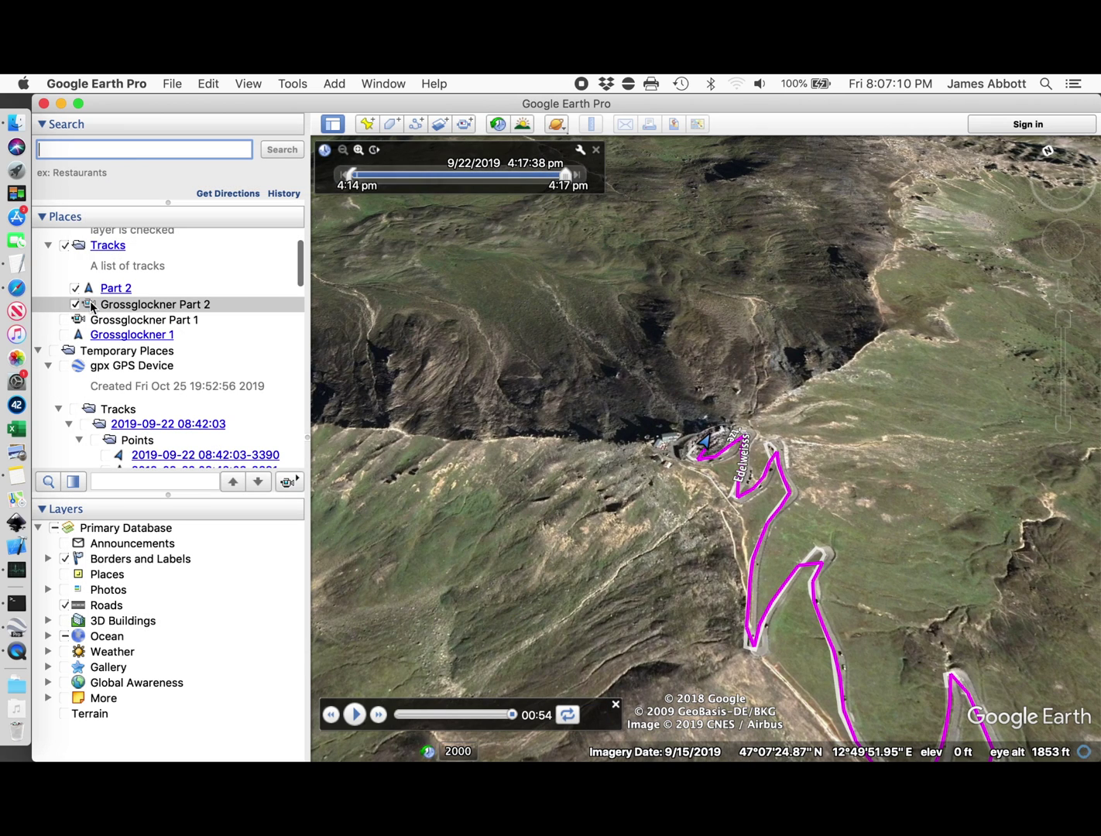
Step: Hide the Part 2 track and the Grossglockner Part 2 tour, and close the tour player
left_click(75, 289)
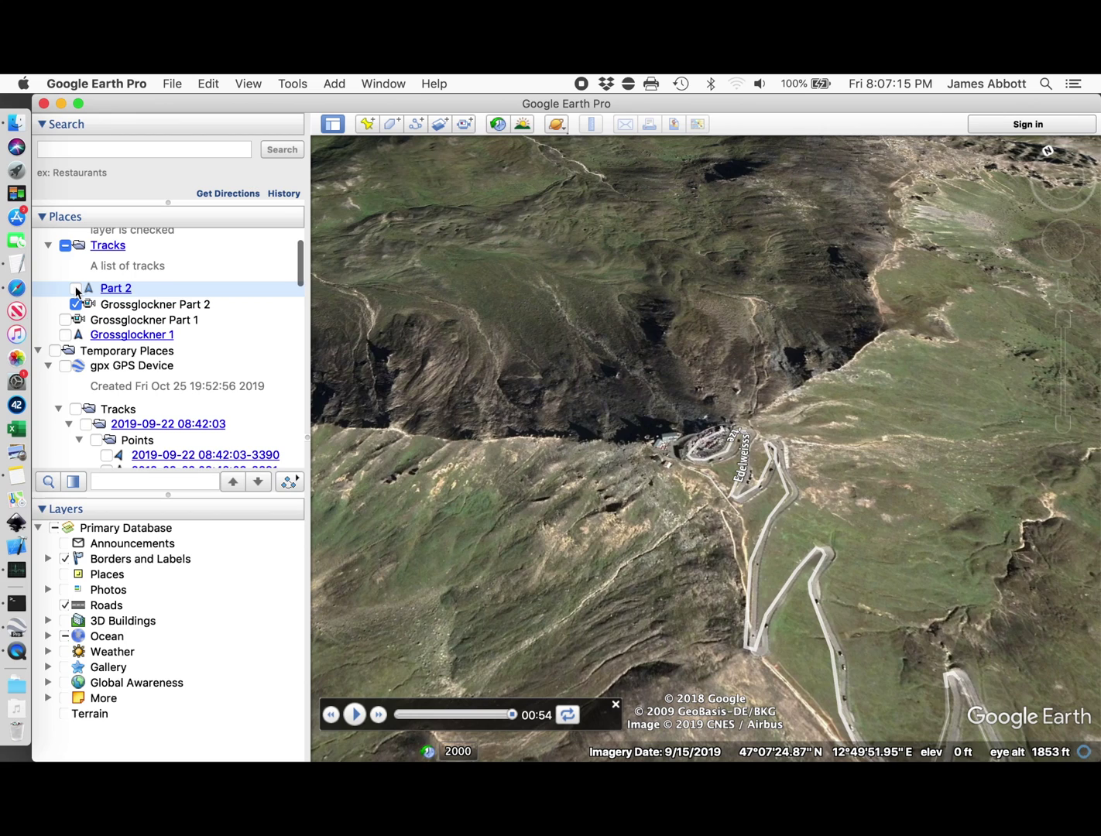
left_click(302, 85)
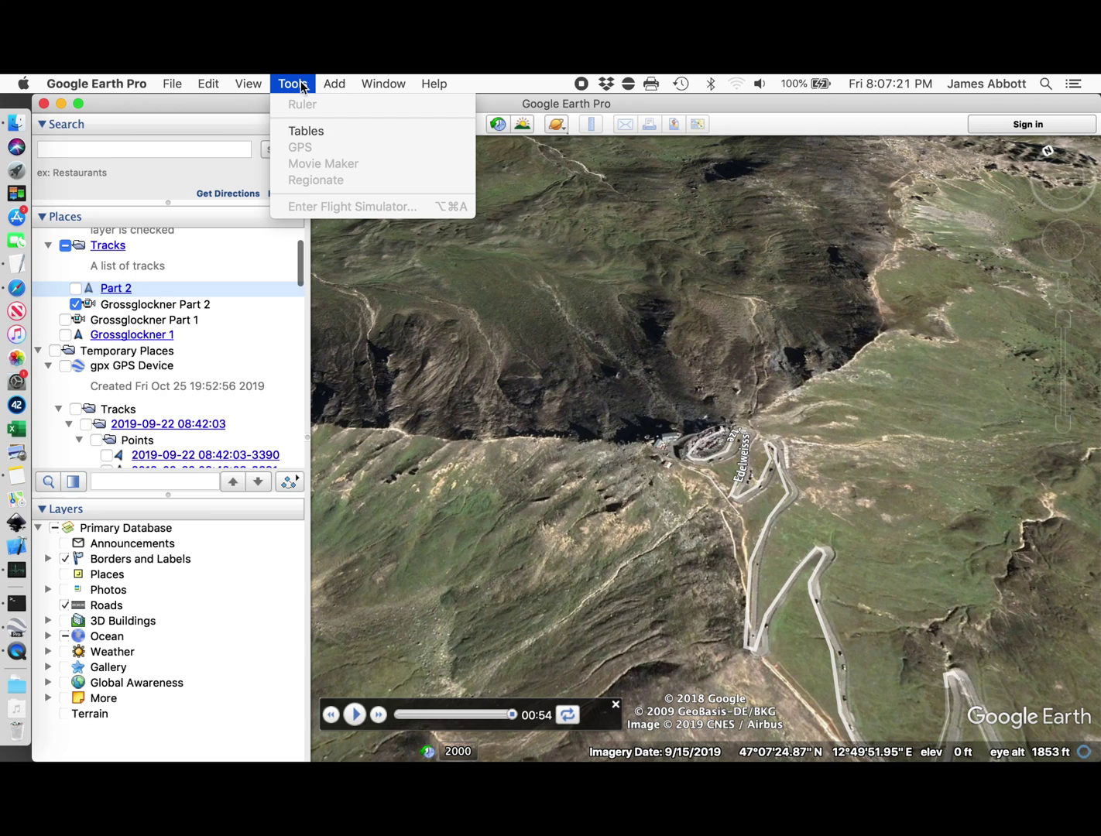
left_click(128, 311)
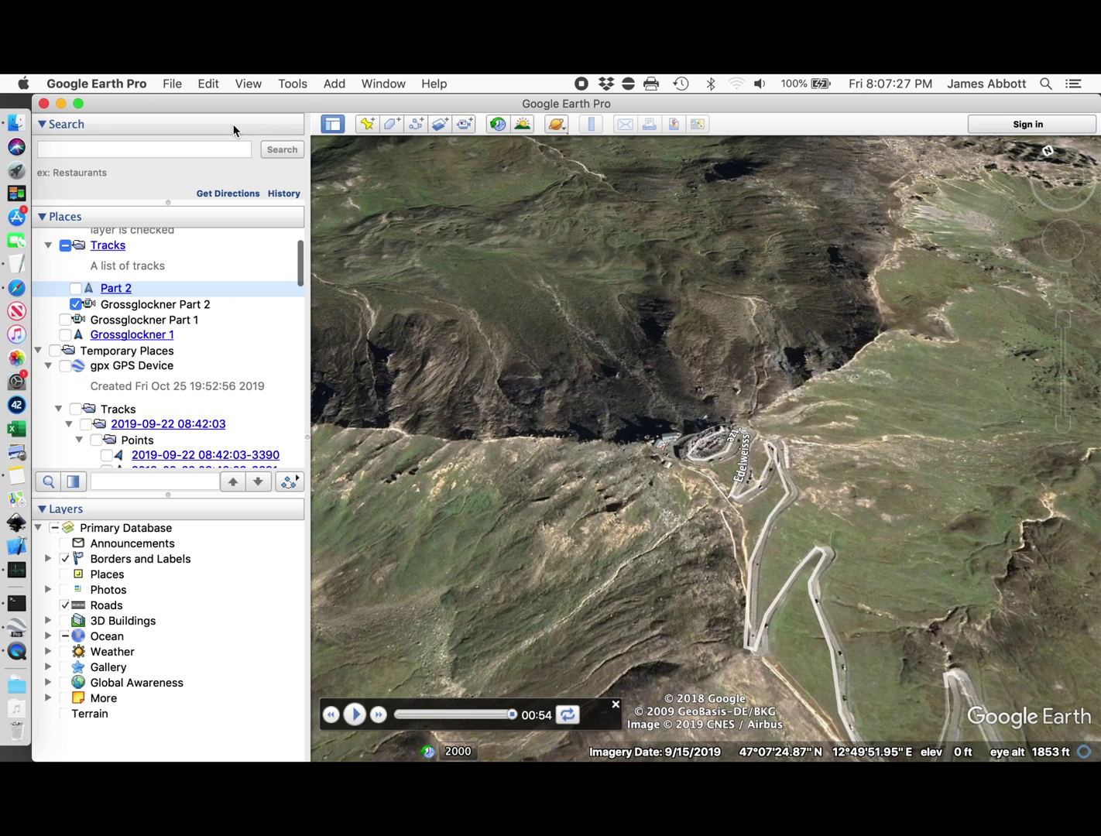
left_click(297, 85)
left_click(77, 309)
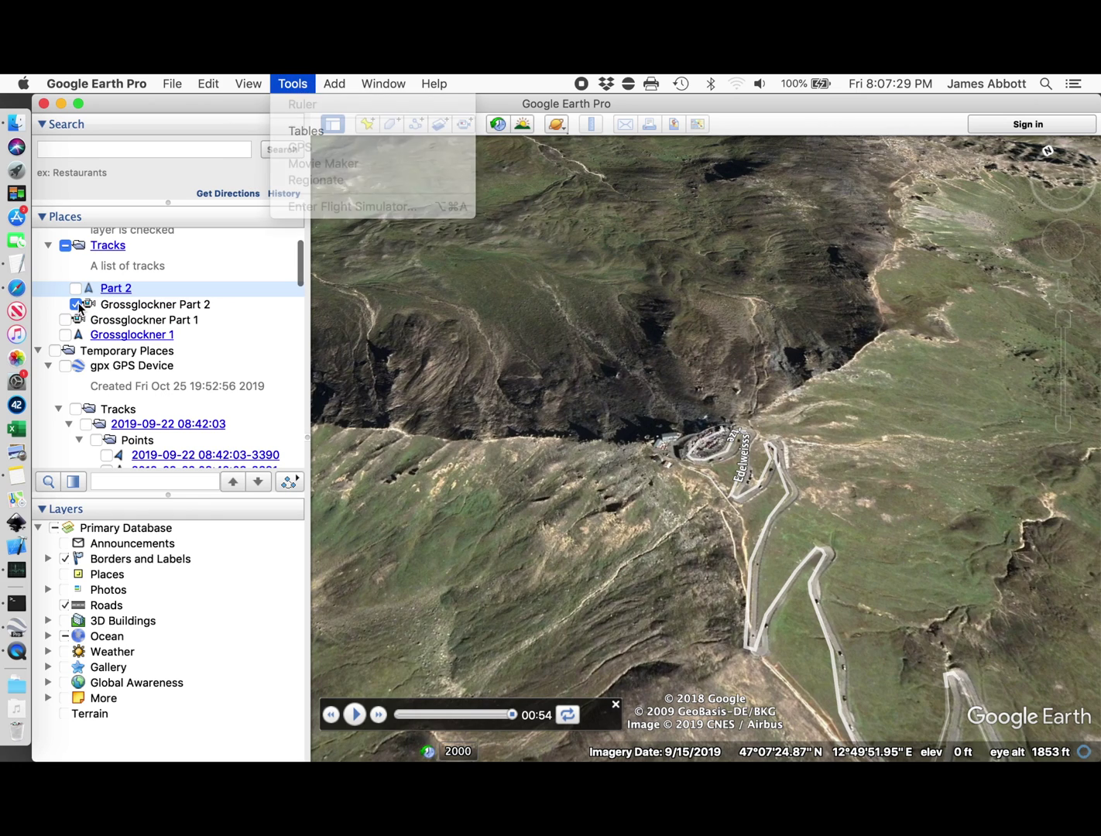
left_click(77, 306)
left_click(292, 82)
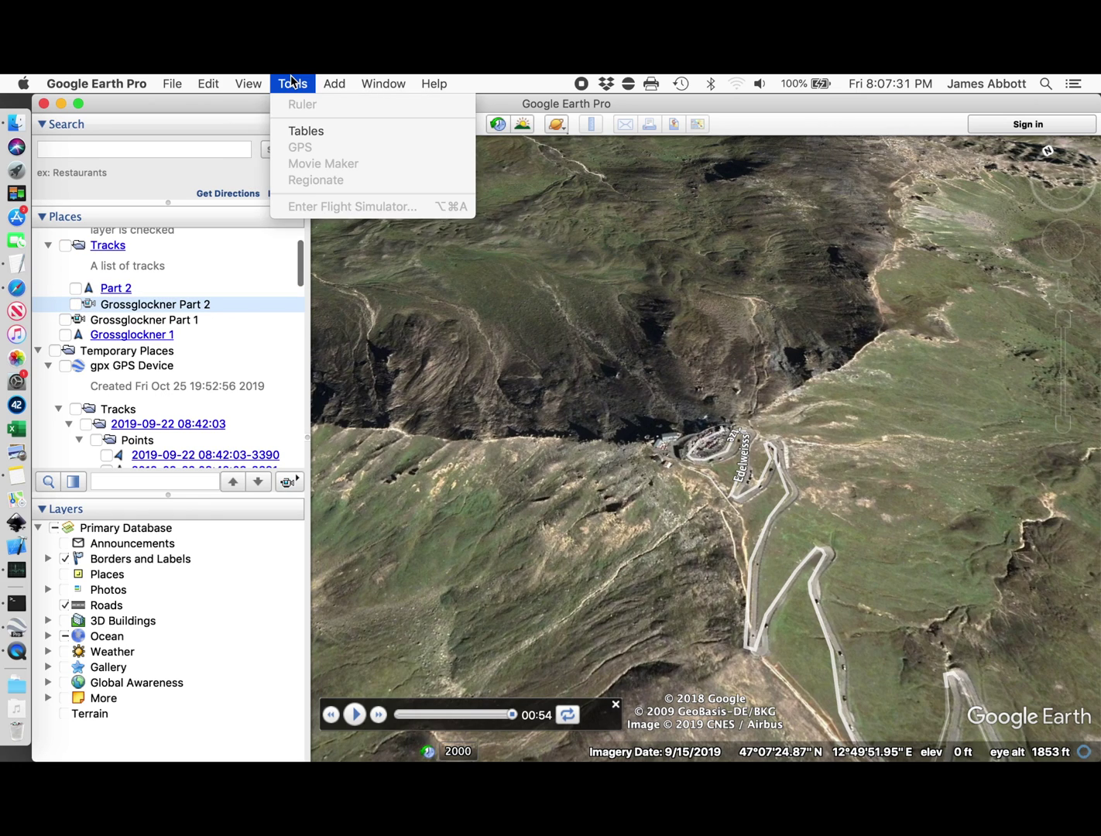
left_click(292, 81)
left_click(617, 703)
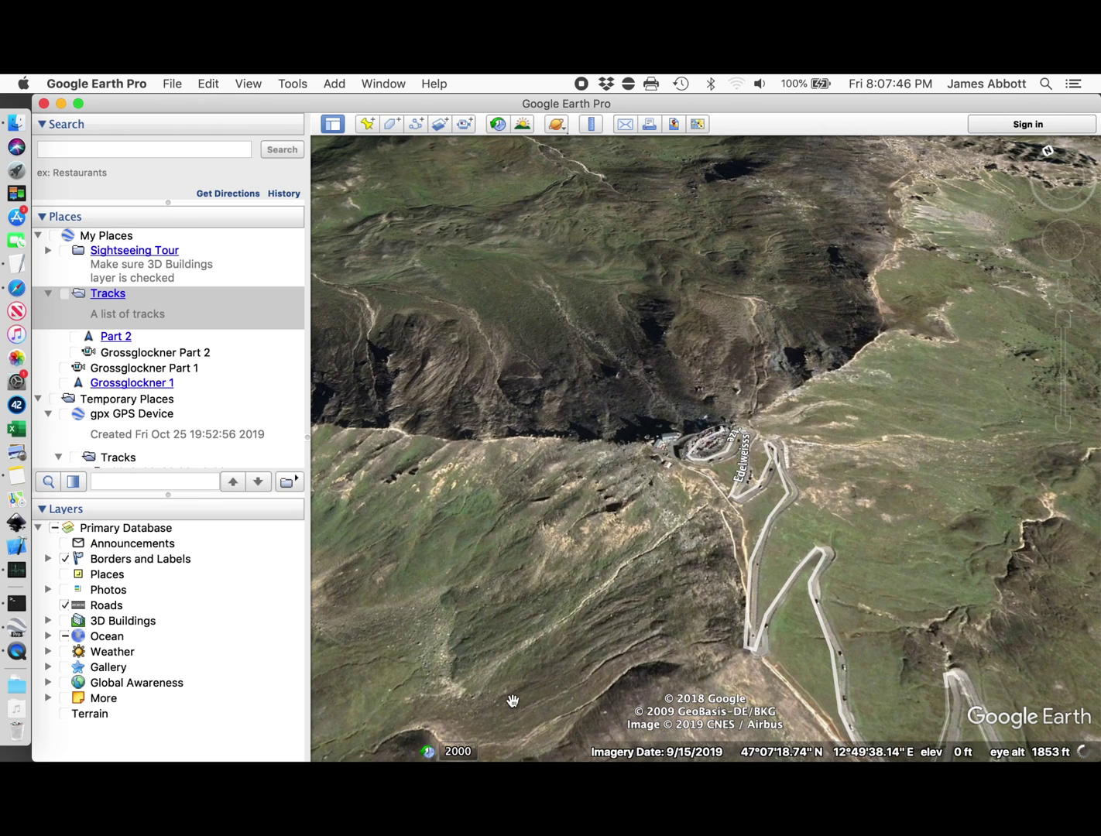
left_click(292, 83)
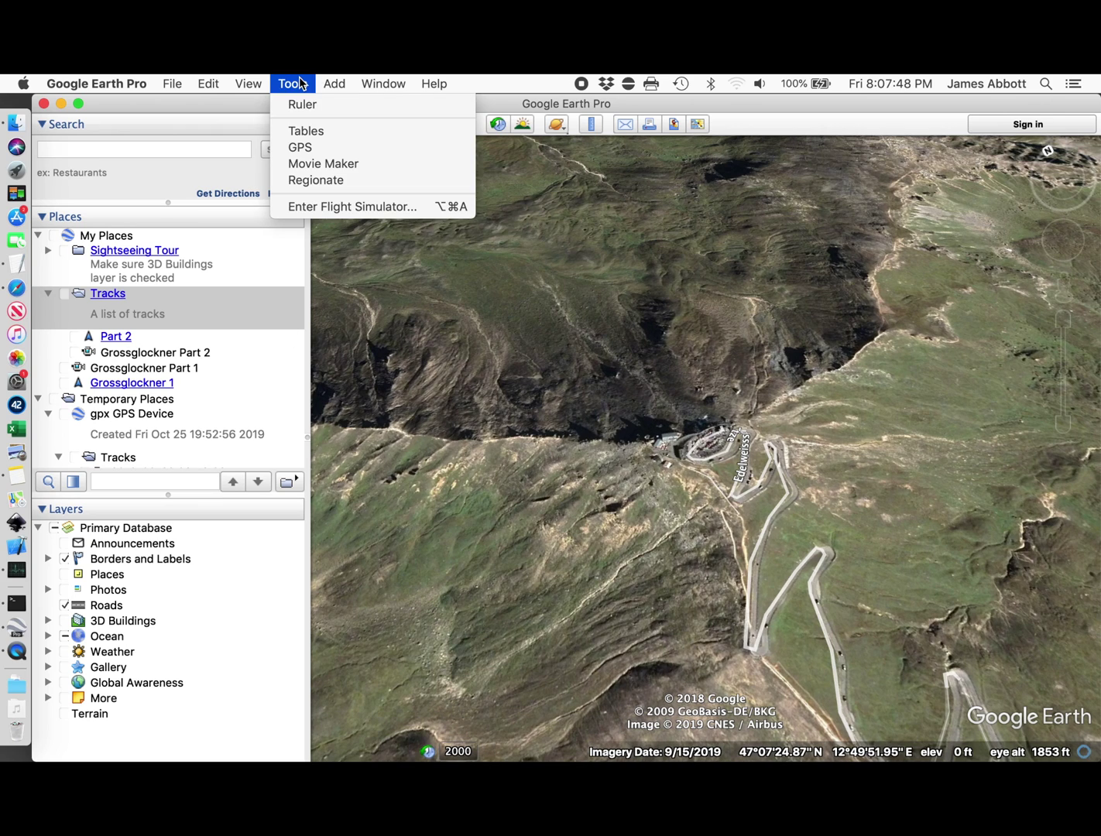
Step: Record the saved tour Grossglockner Part 2 as a 1920×1080 H.264 movie in Movie Maker
left_click(304, 165)
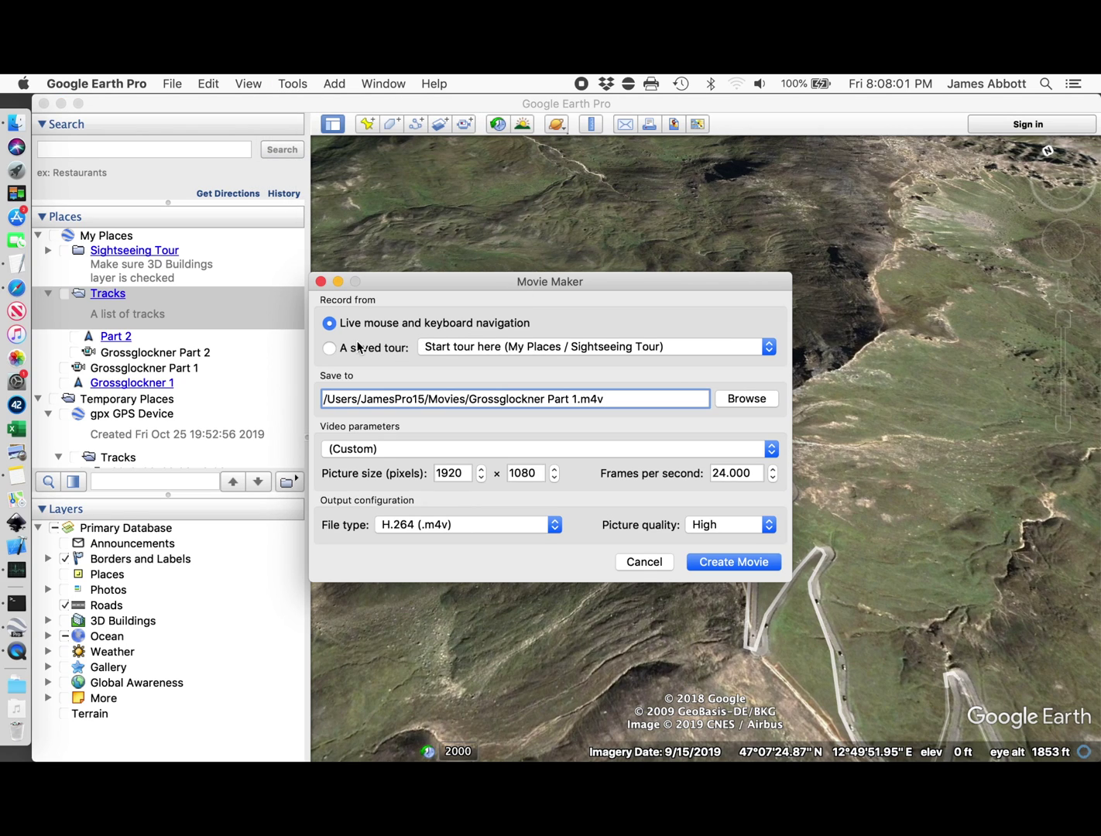
left_click(330, 350)
left_click(768, 346)
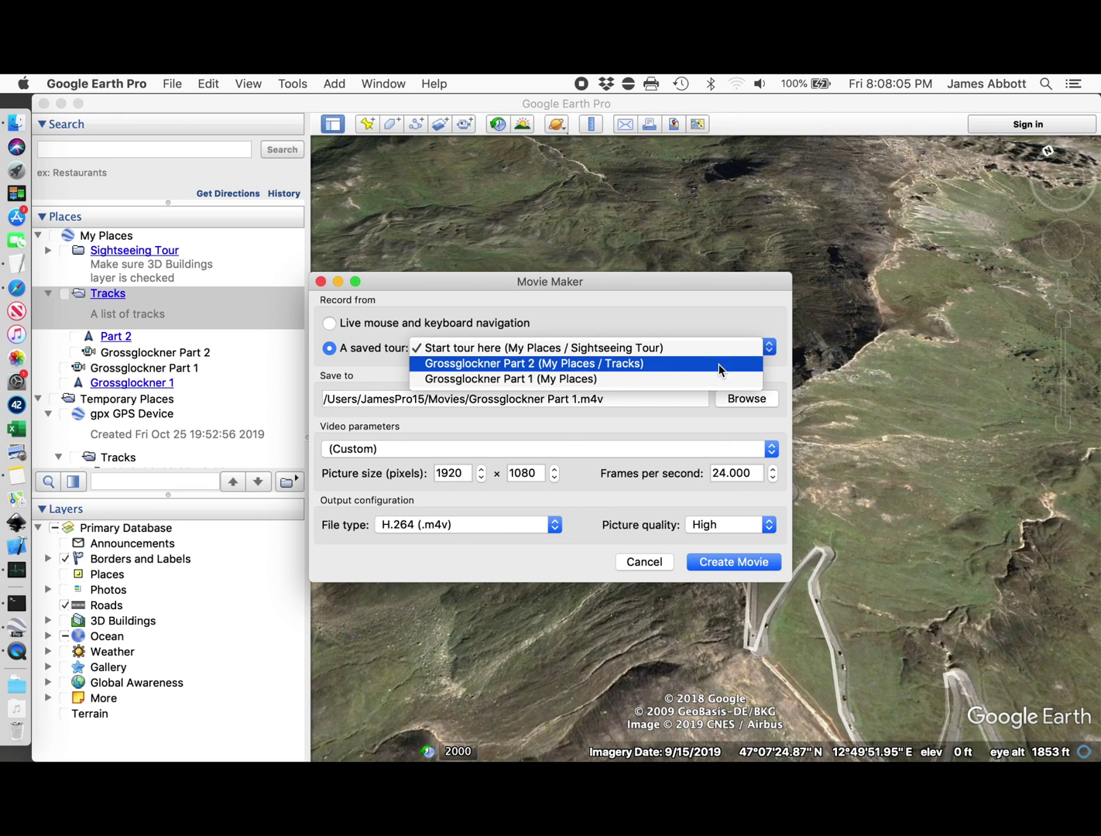
left_click(630, 364)
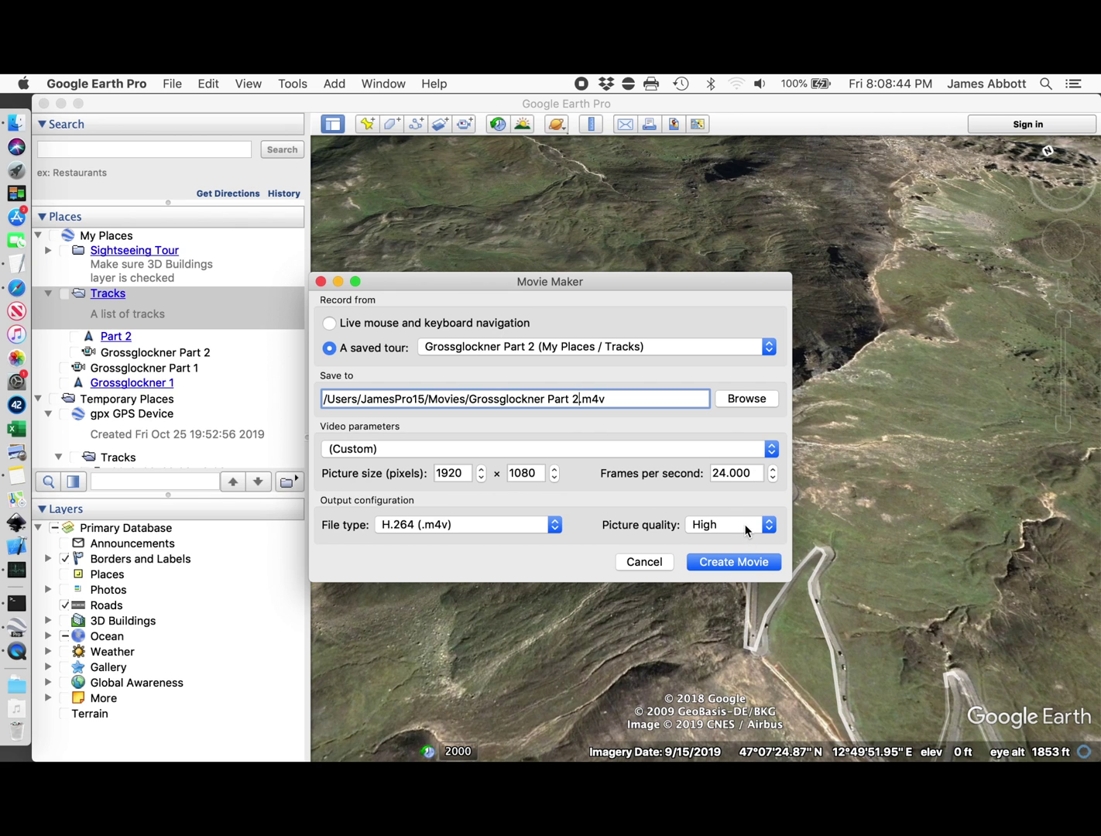
left_click(746, 565)
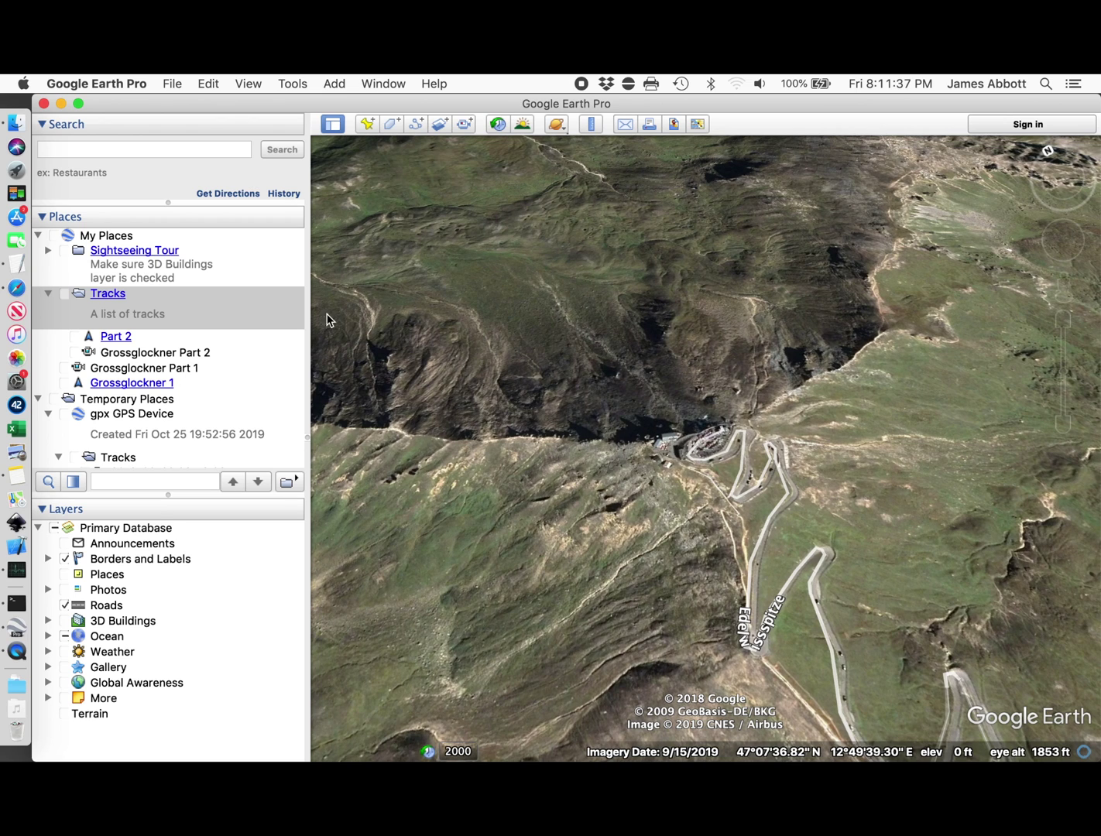
left_click(13, 121)
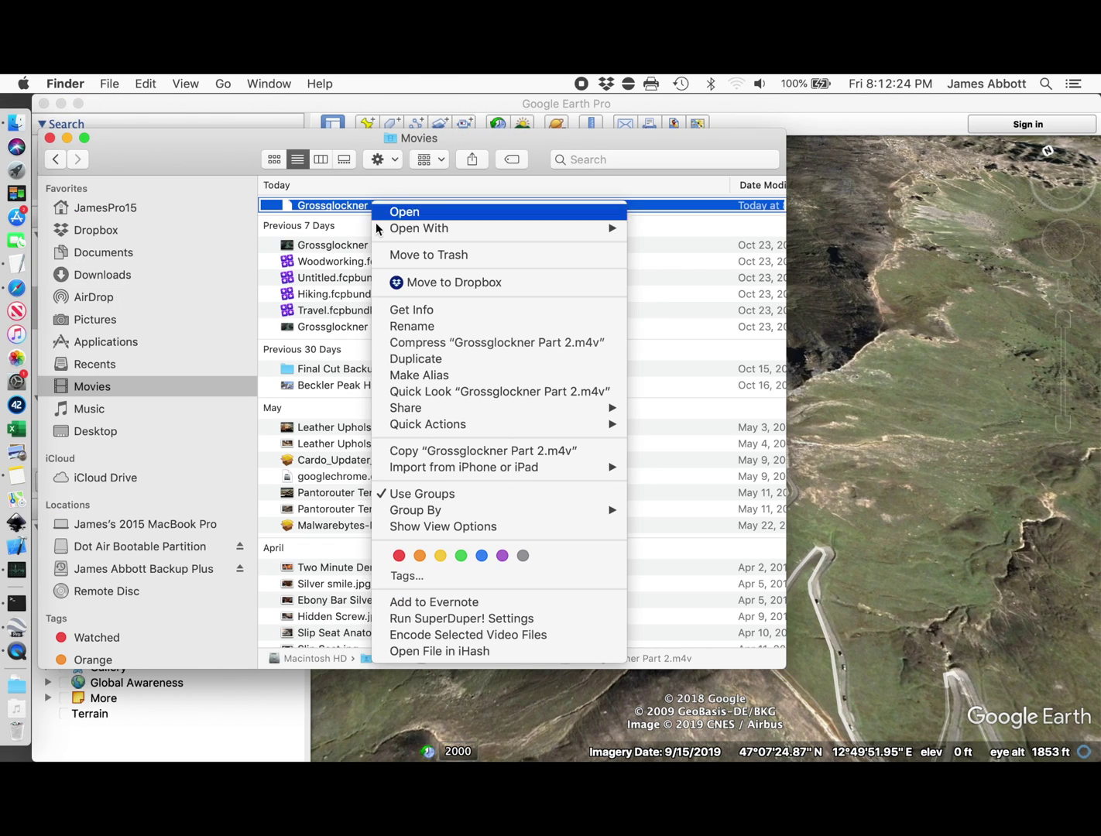
mouse_move(423, 228)
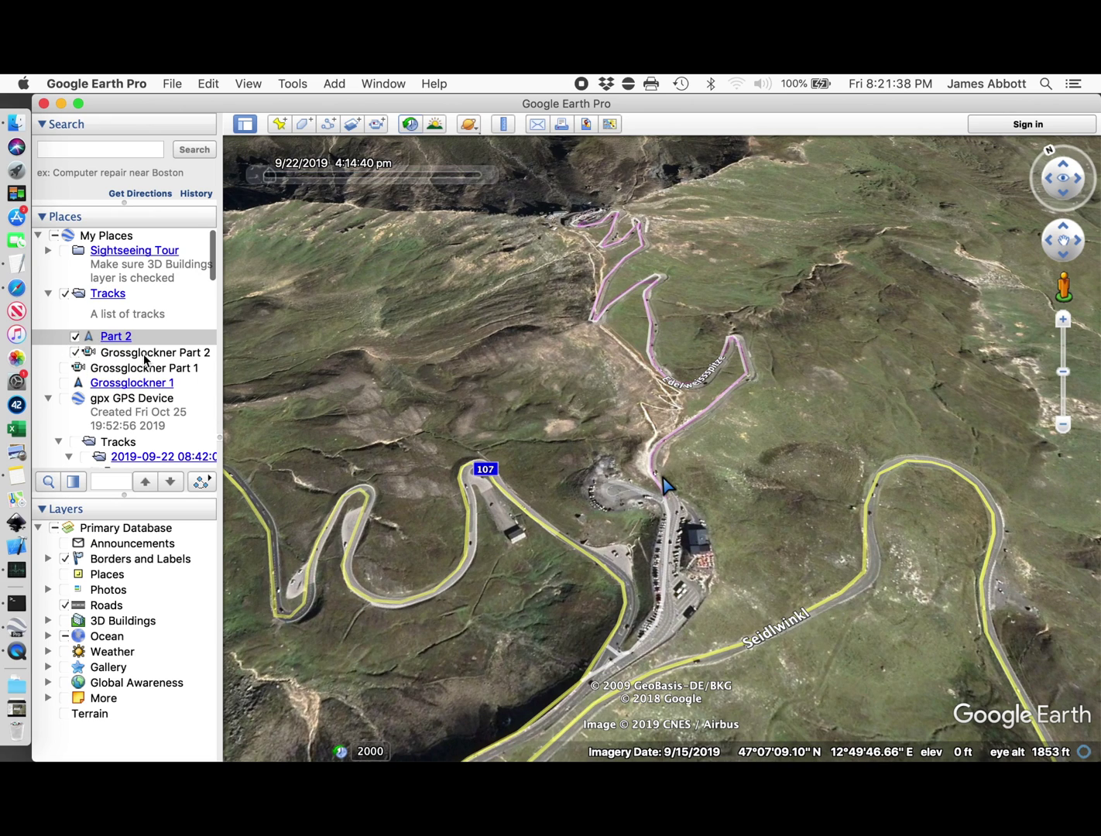
Step: Re-record Grossglockner Part 2 to Grossglockner Part 2.mp4 at 1920×1080, overwriting the existing file
left_click(293, 83)
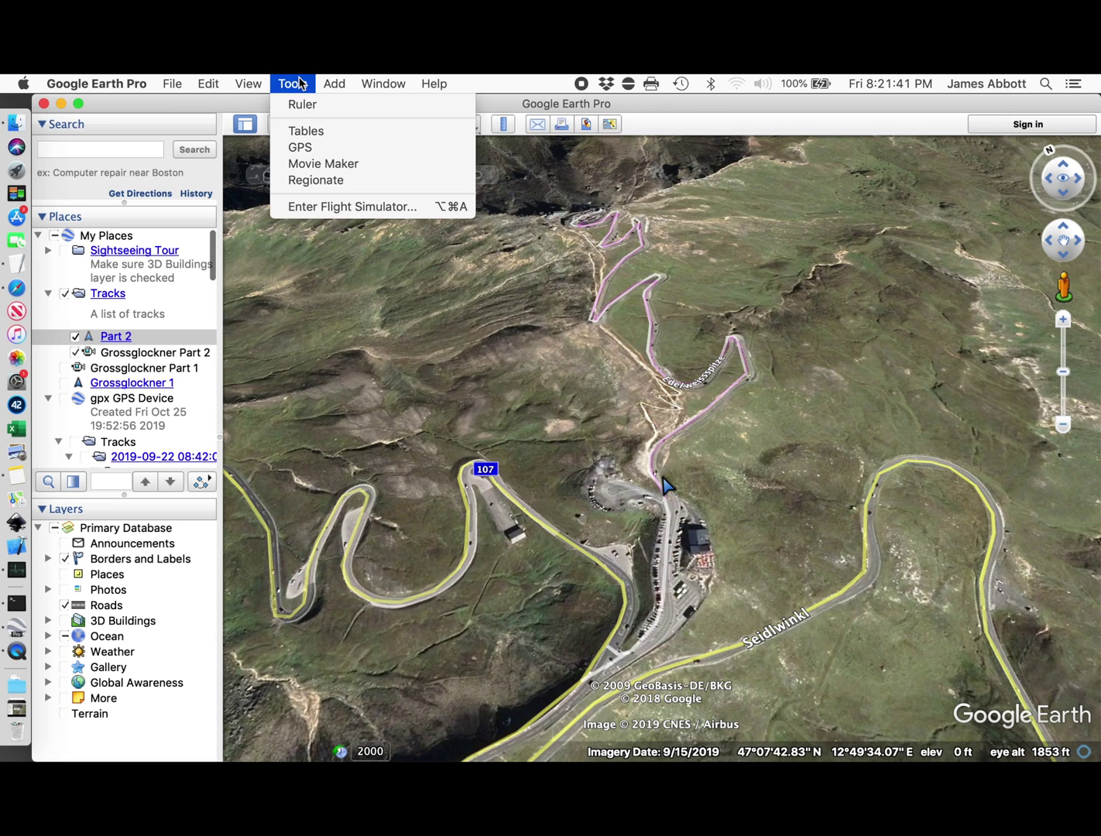
left_click(311, 164)
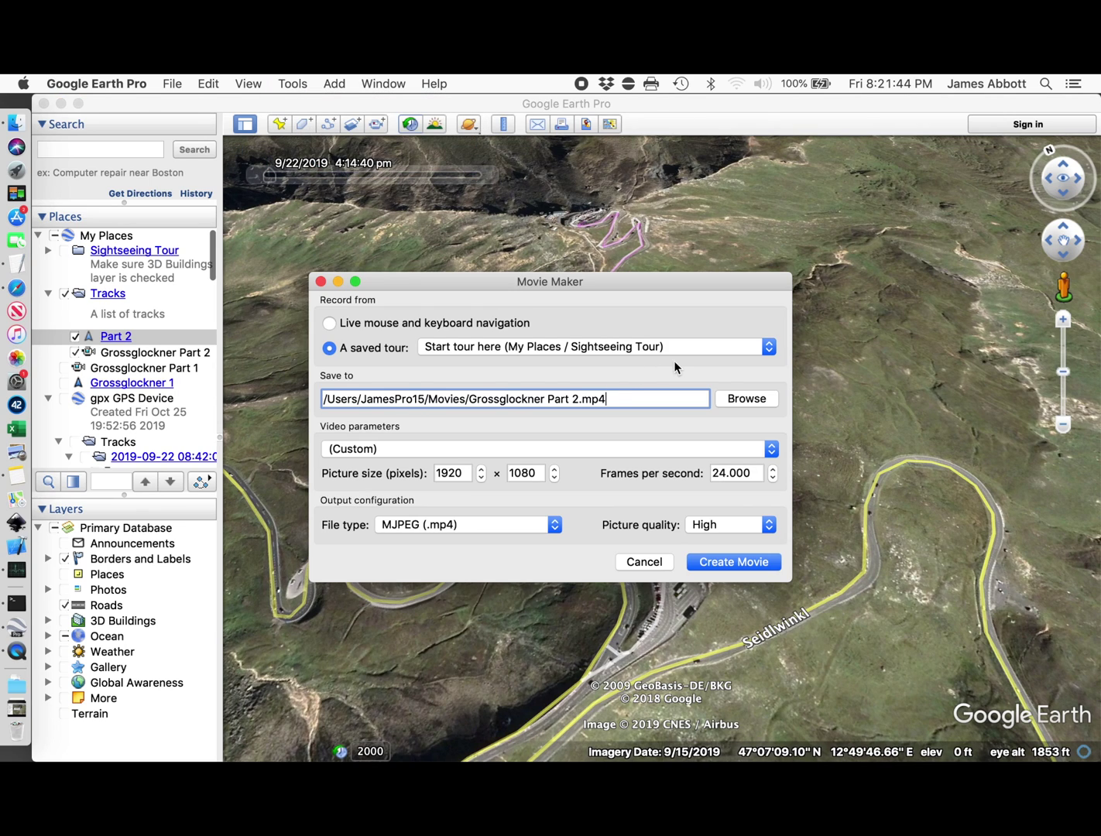
left_click(751, 349)
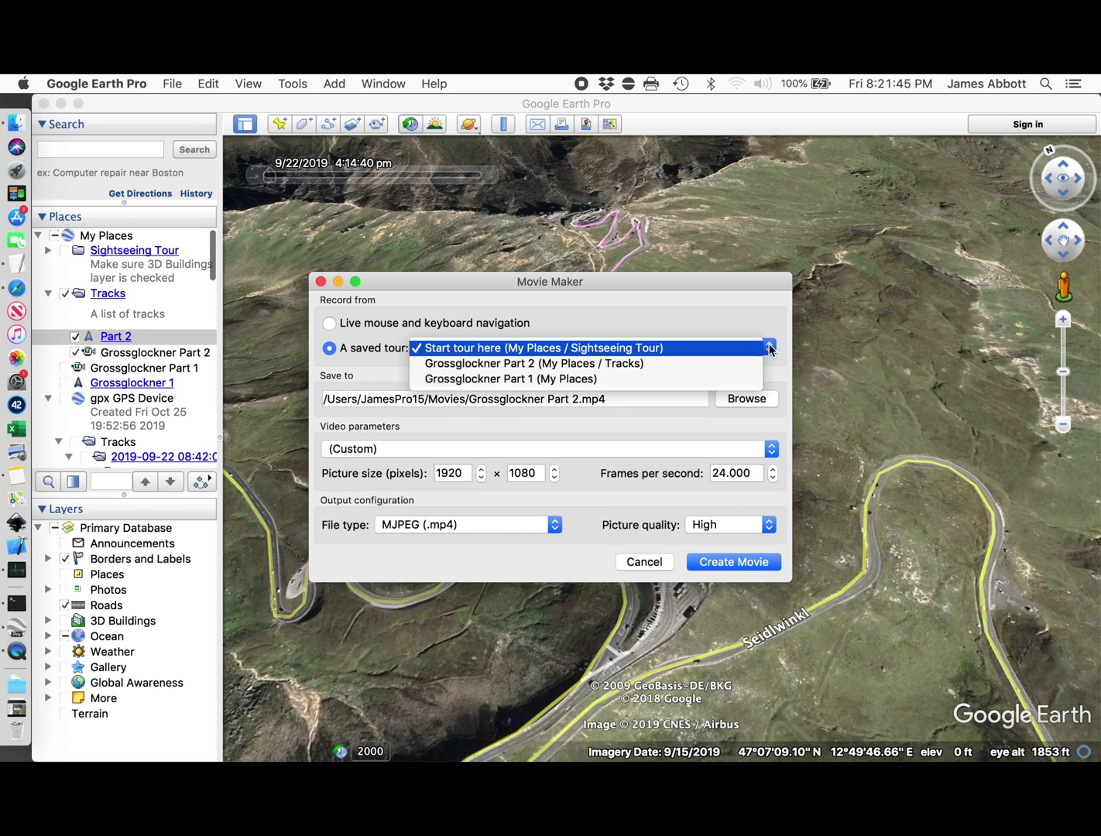
left_click(671, 363)
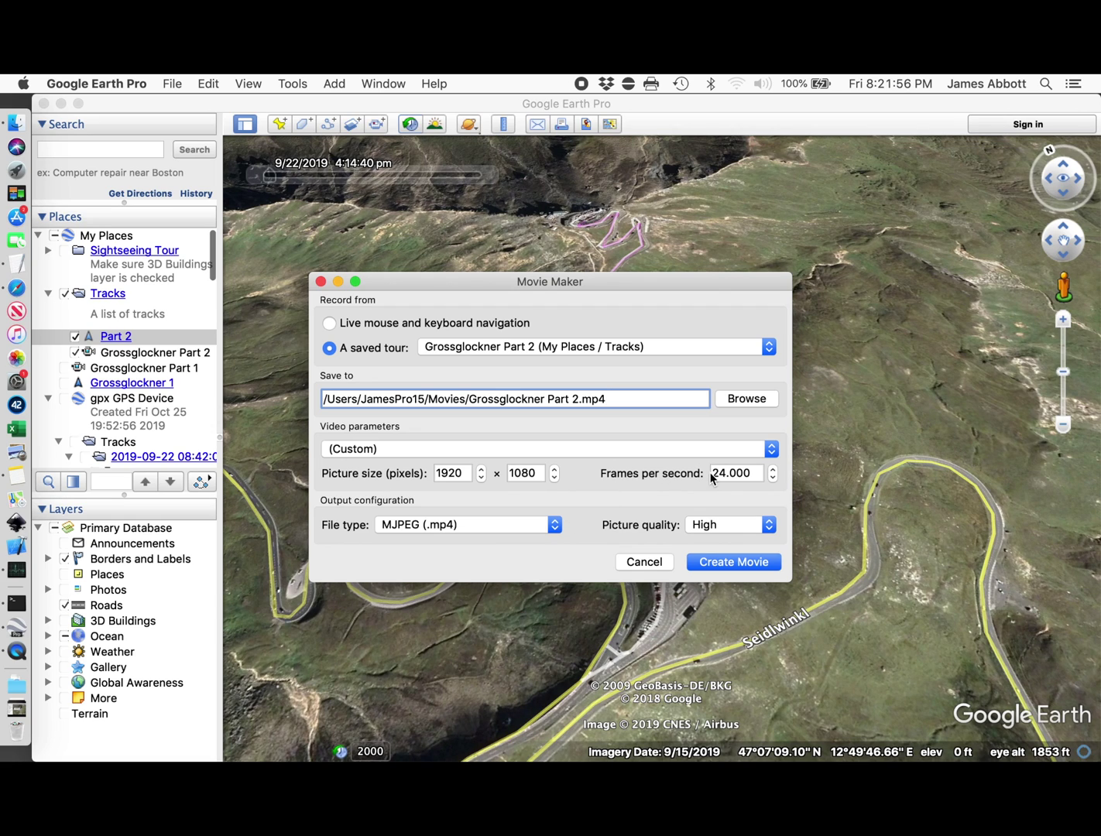
left_click(734, 562)
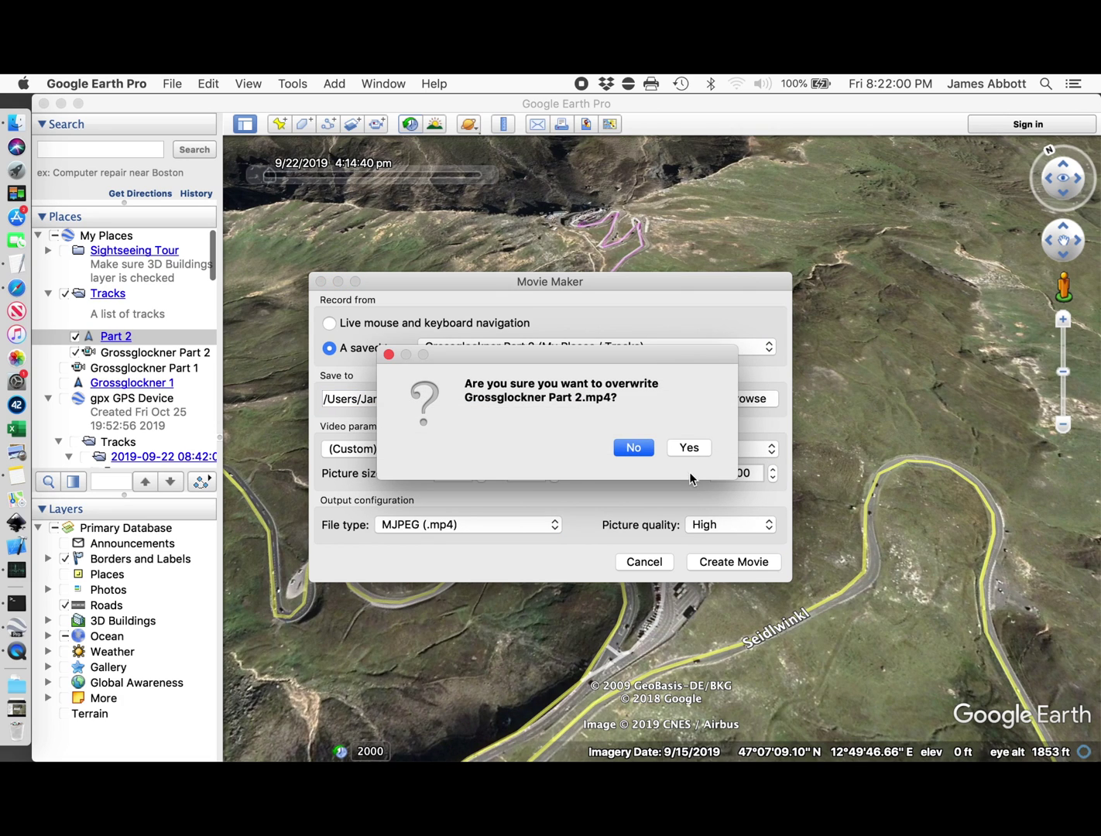
left_click(690, 446)
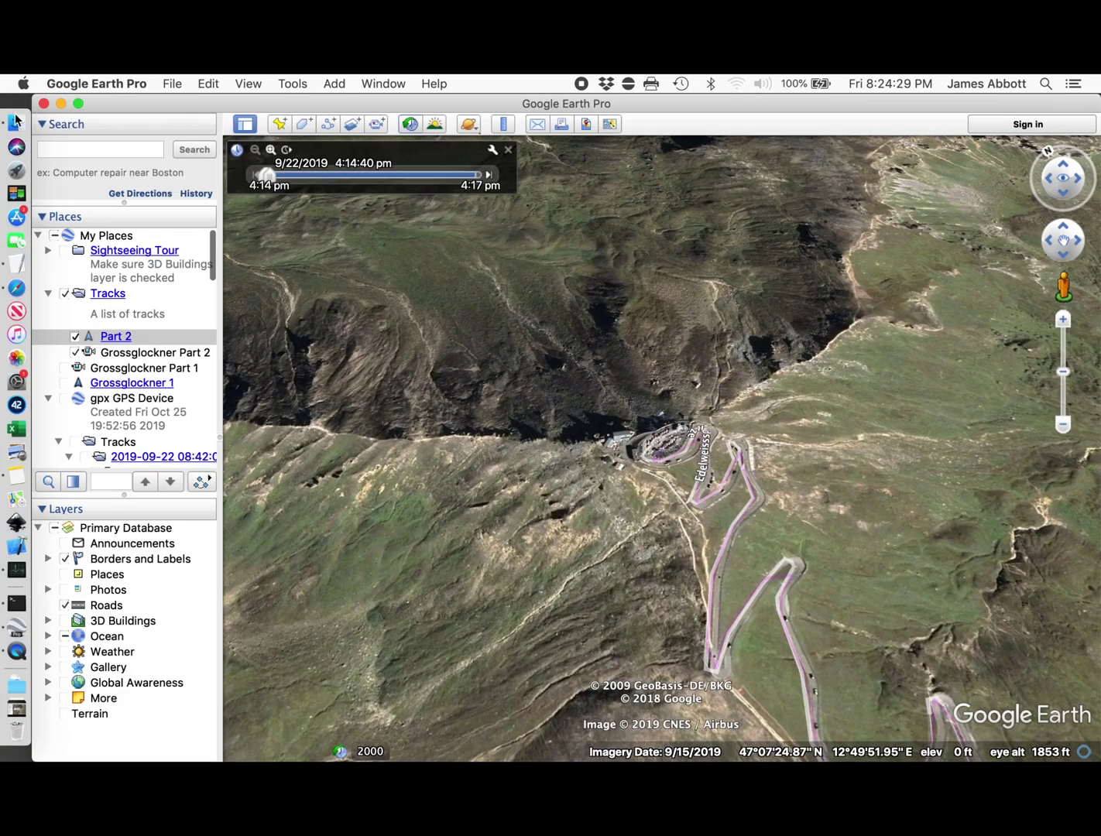
Step: Open Grossglockner Part 2.mp4 from the Movies folder in QuickTime Player and play it
left_click(17, 124)
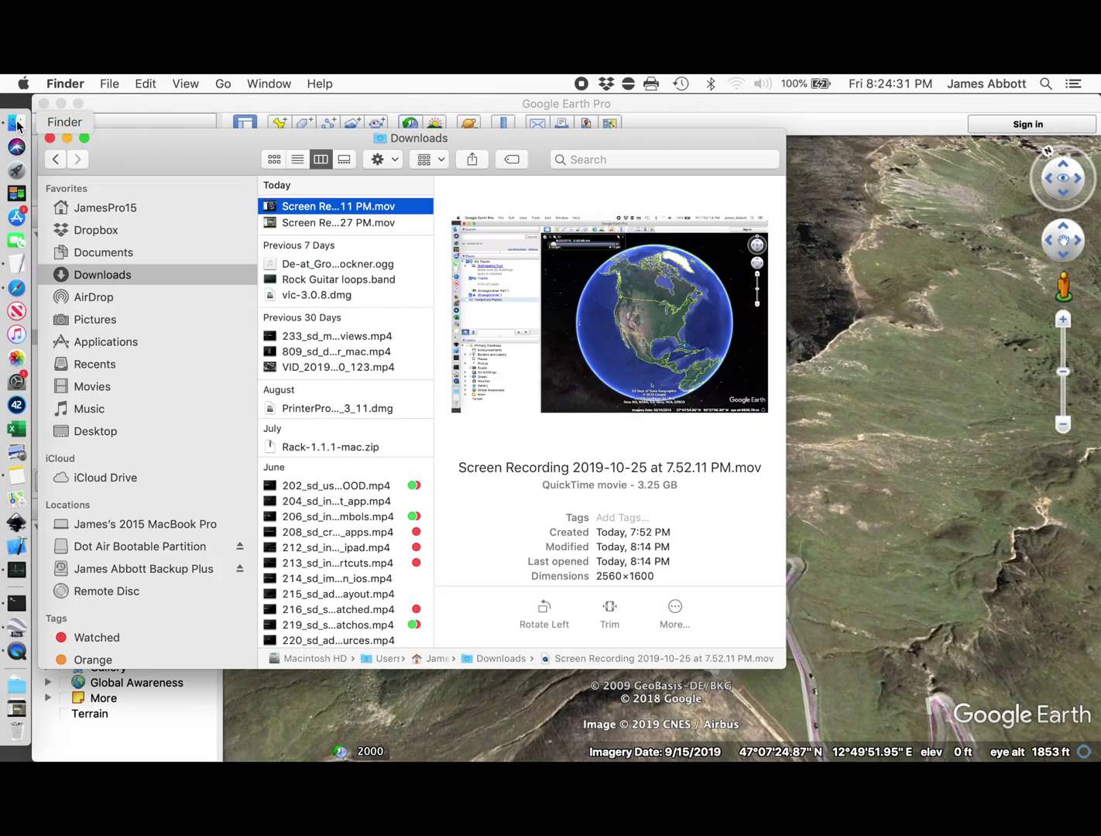
left_click(92, 387)
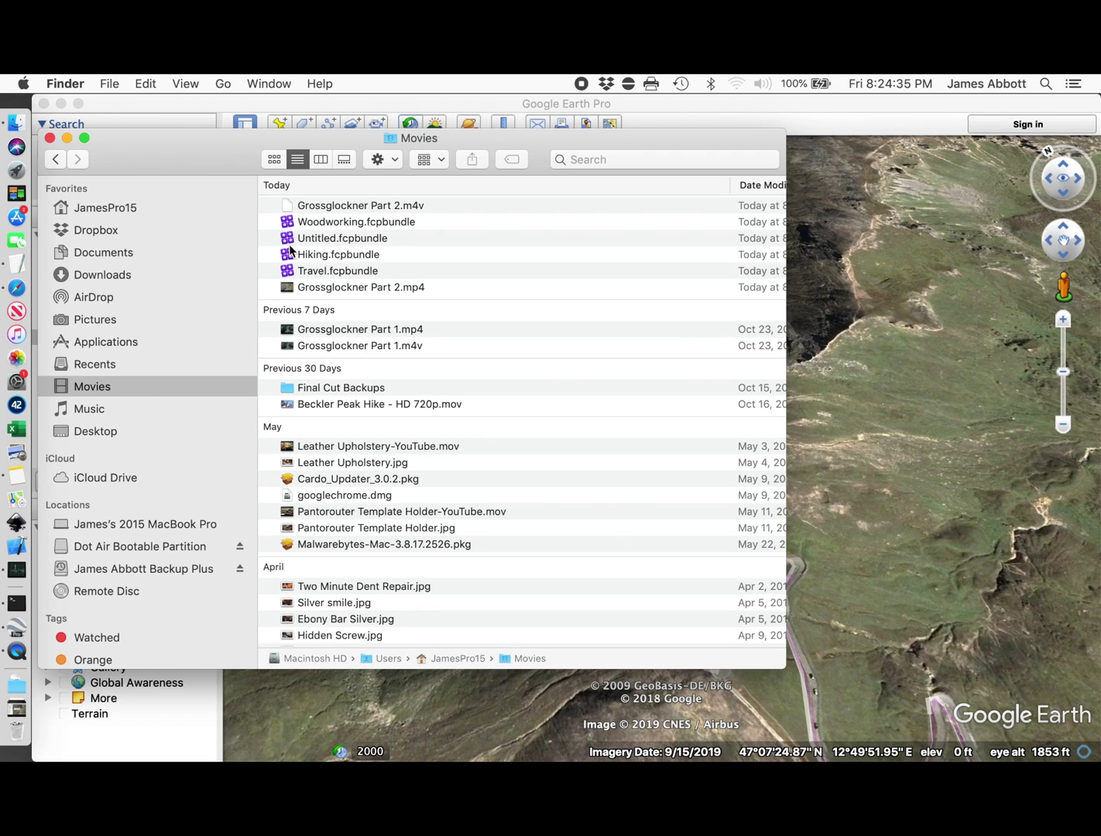
left_click(336, 287)
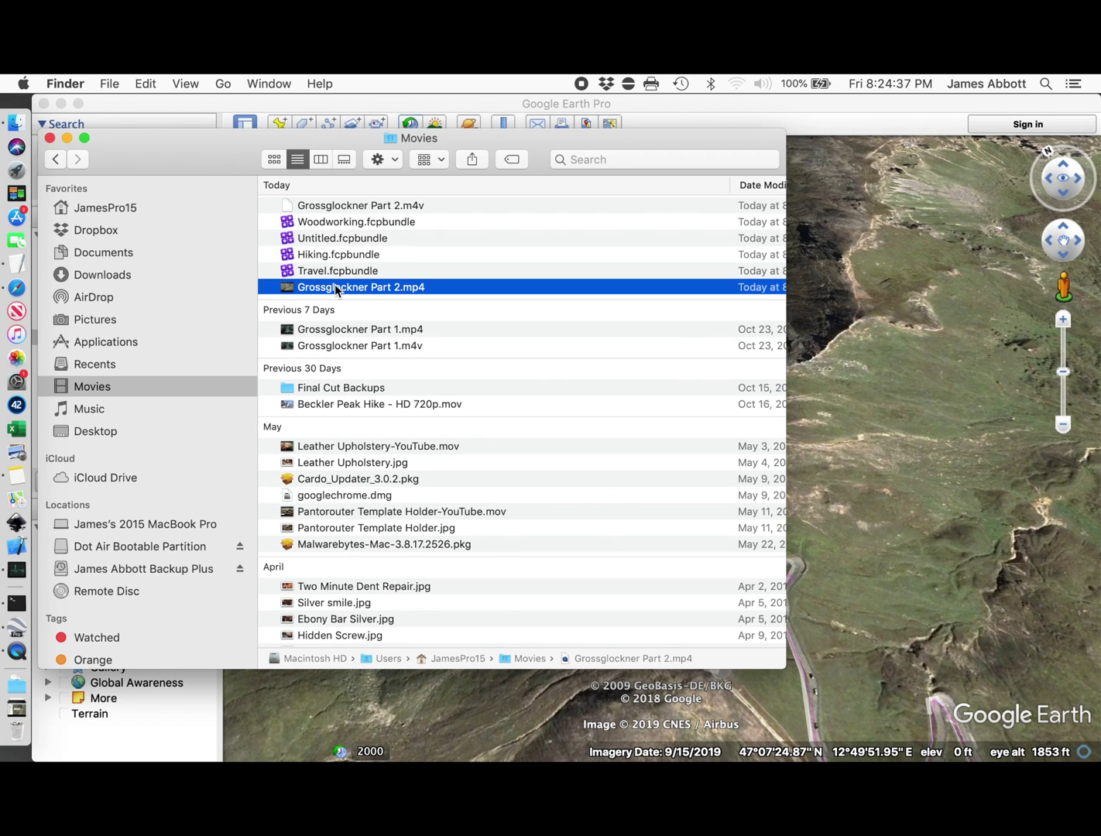
right_click(335, 289)
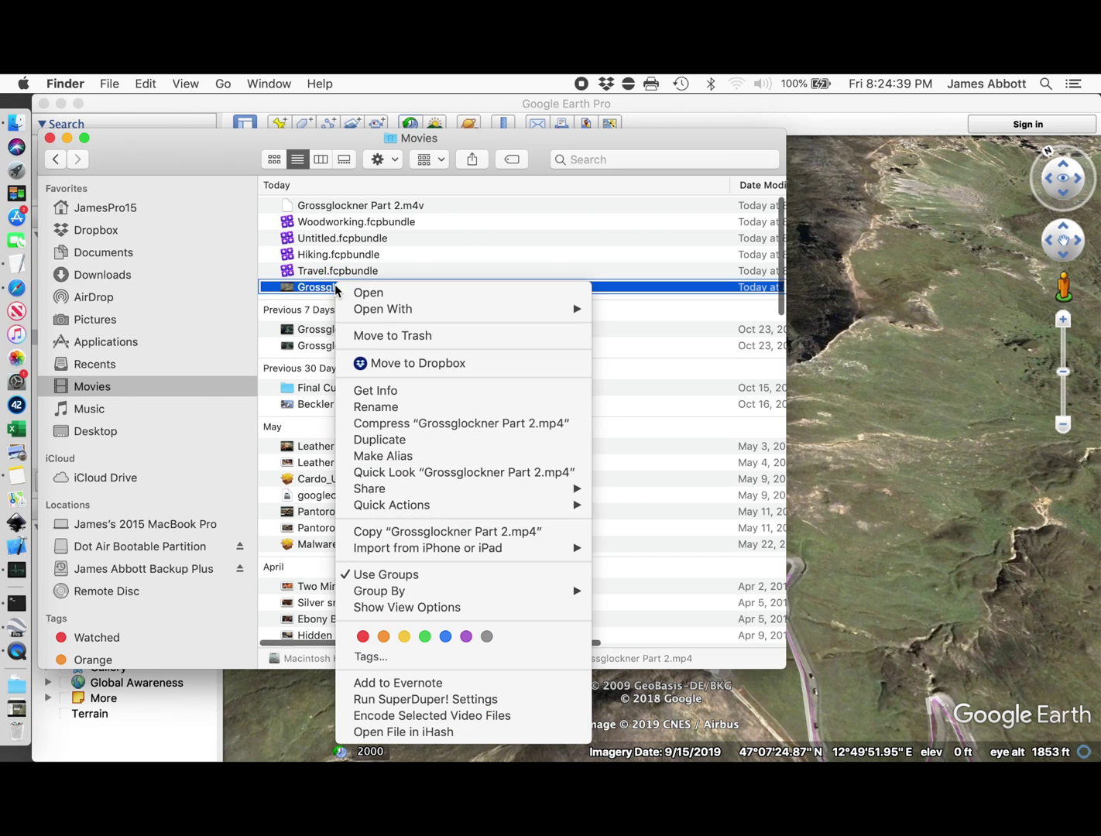
mouse_move(388, 314)
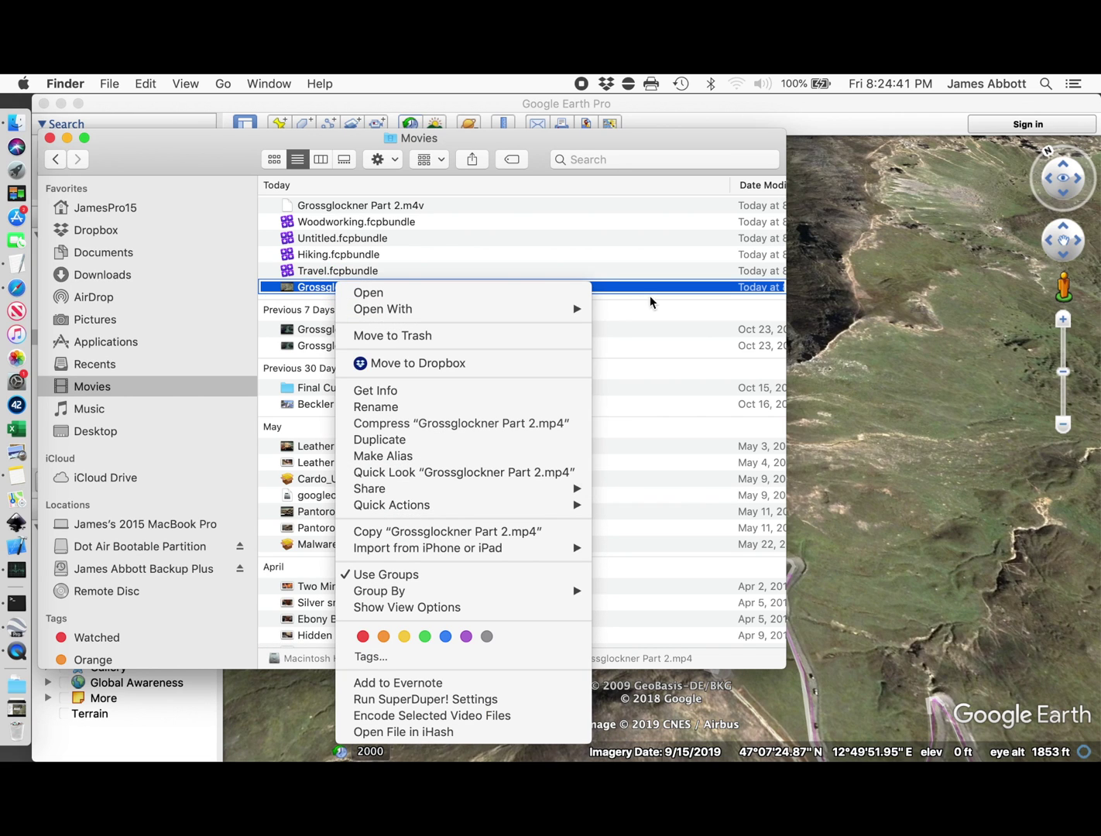
left_click(644, 311)
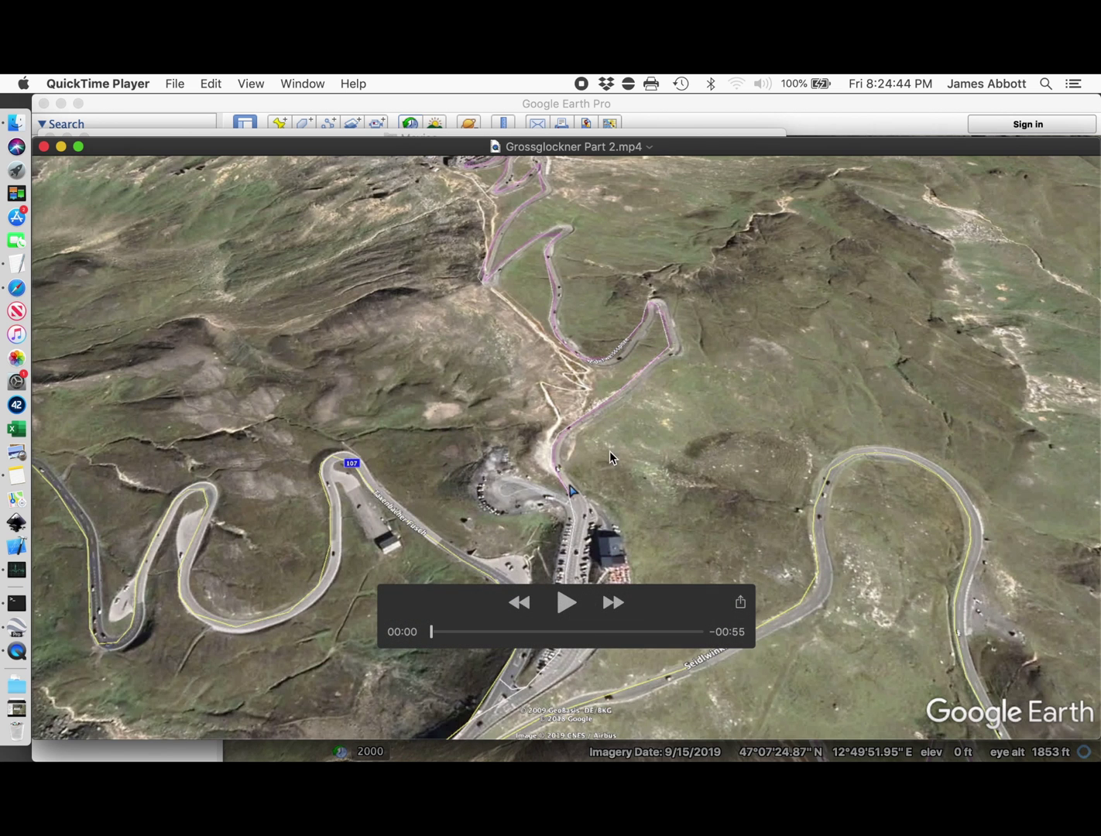
left_click(566, 603)
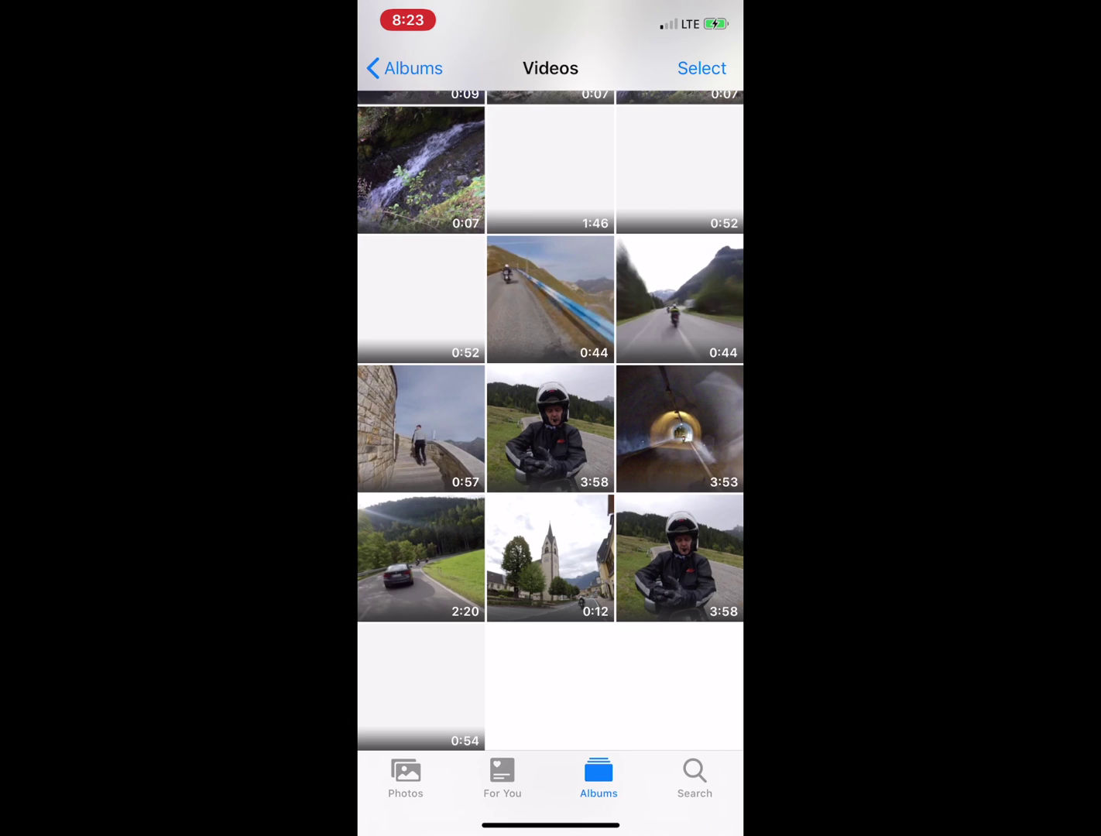
Step: Play the last 0:54 clip in the Photos Videos album
left_click(420, 687)
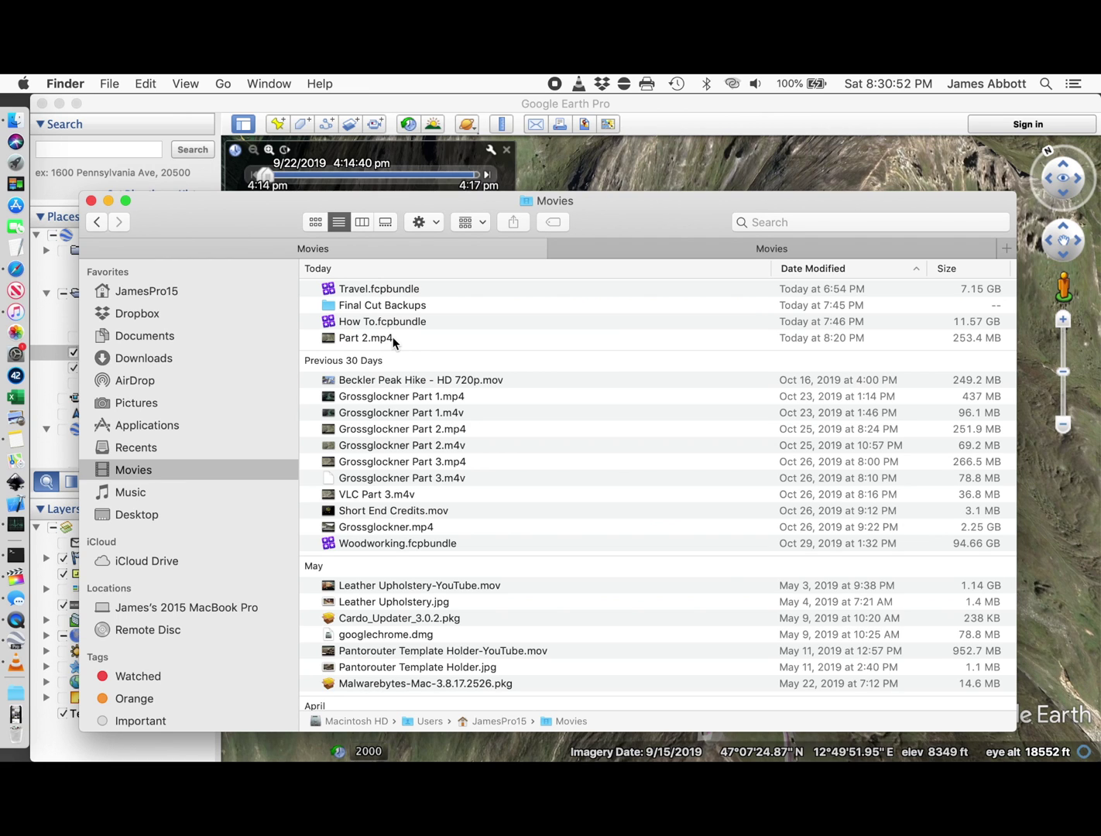
Step: Open Part 2.mp4 from Movies in VLC and stop its playback
right_click(393, 342)
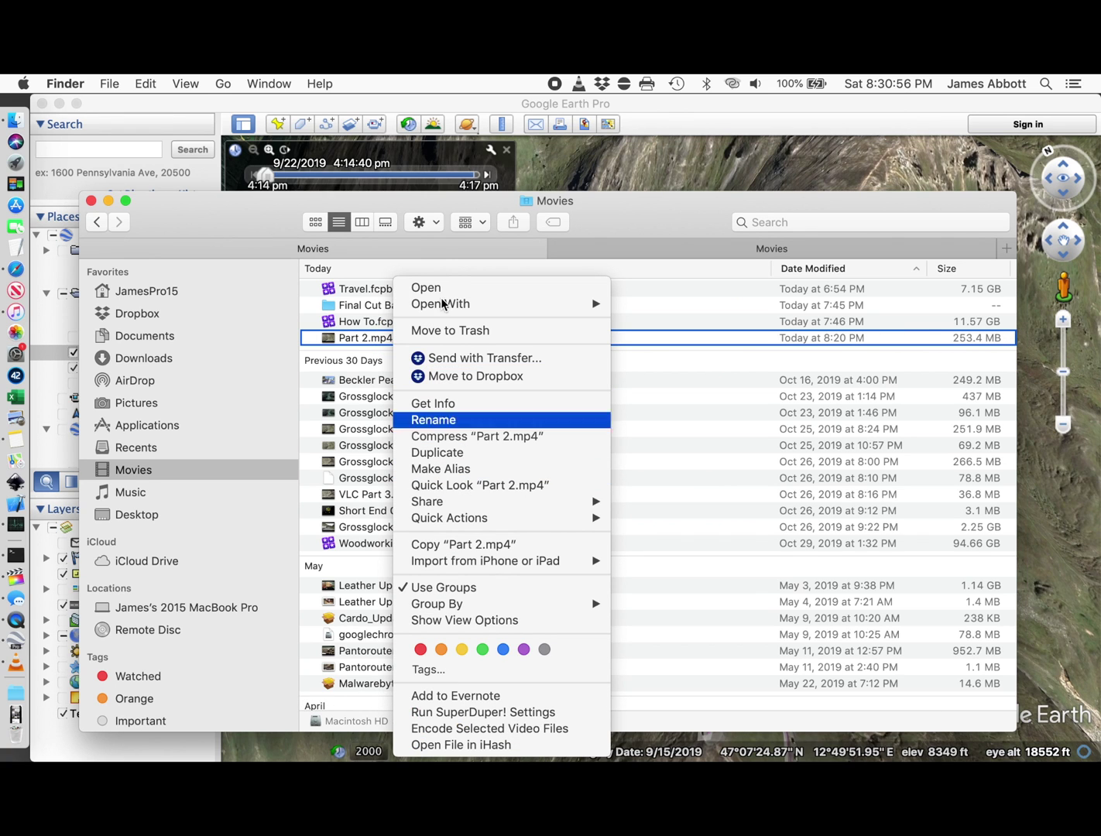
mouse_move(546, 307)
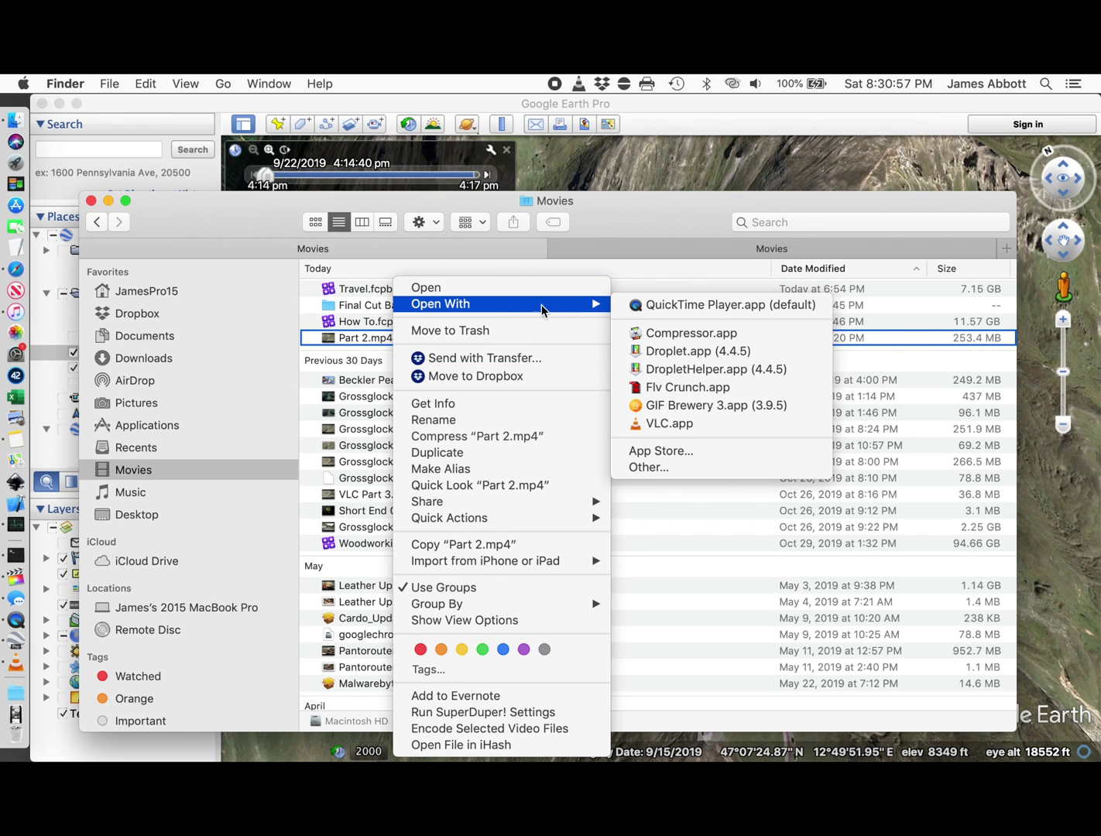
left_click(677, 429)
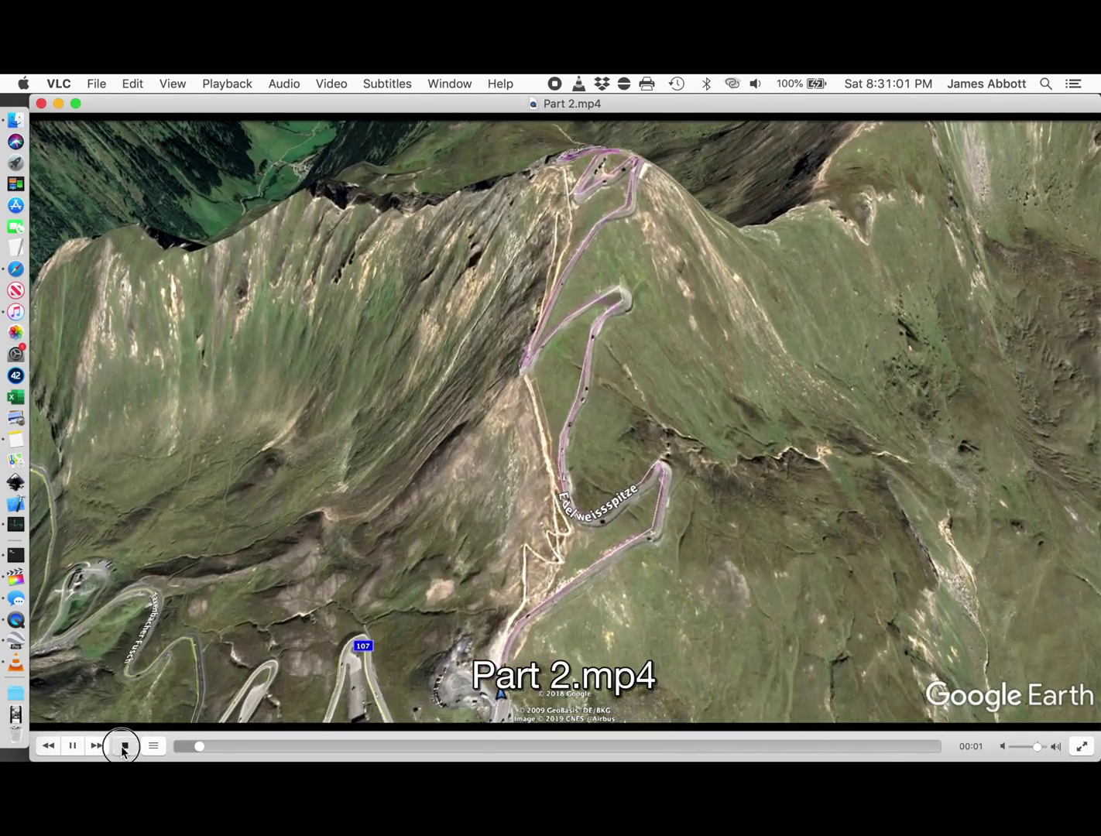
left_click(123, 747)
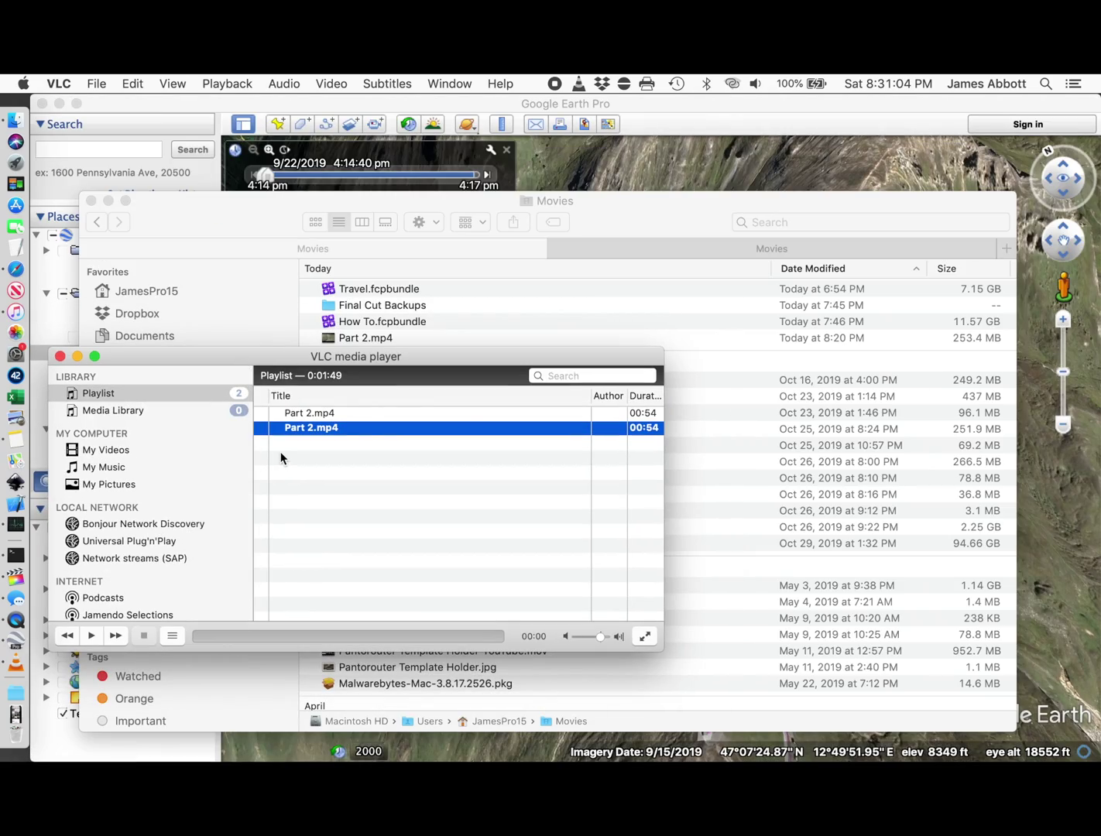
left_click(96, 84)
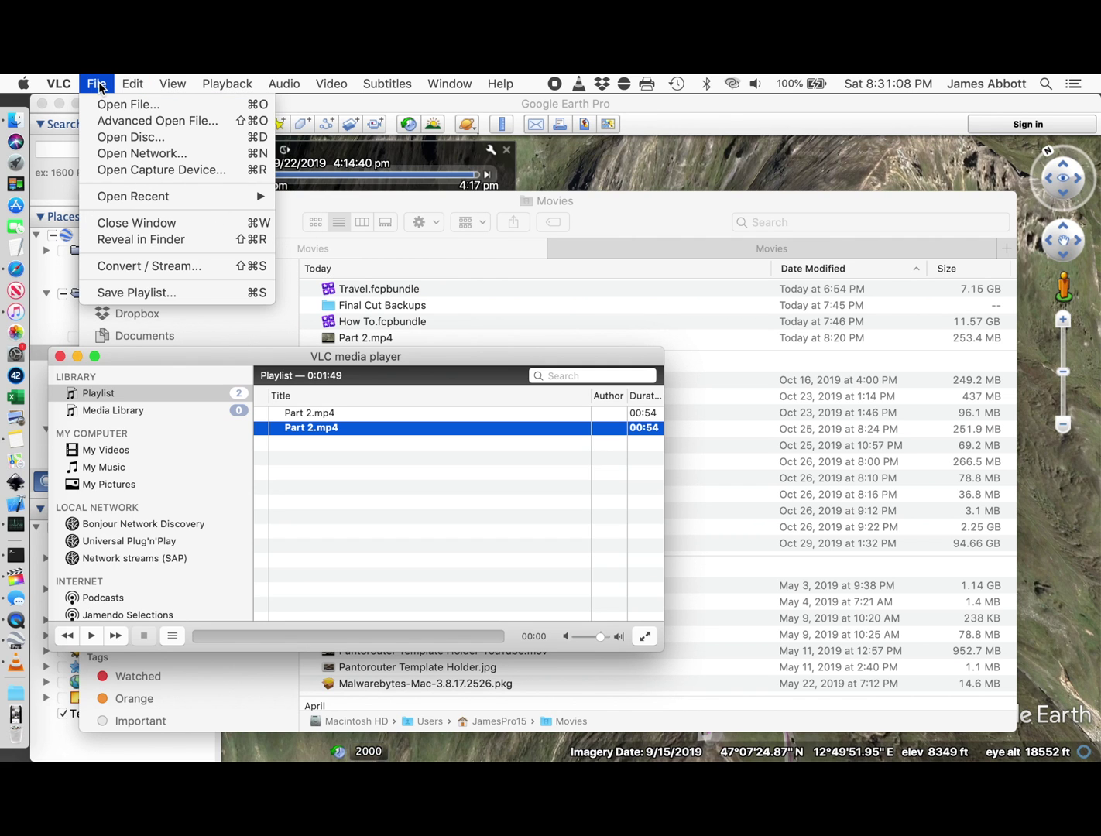
Step: Load Part 2.mp4 into VLC's Convert / Stream window and save it as Part 2 VLC.m4v
left_click(124, 267)
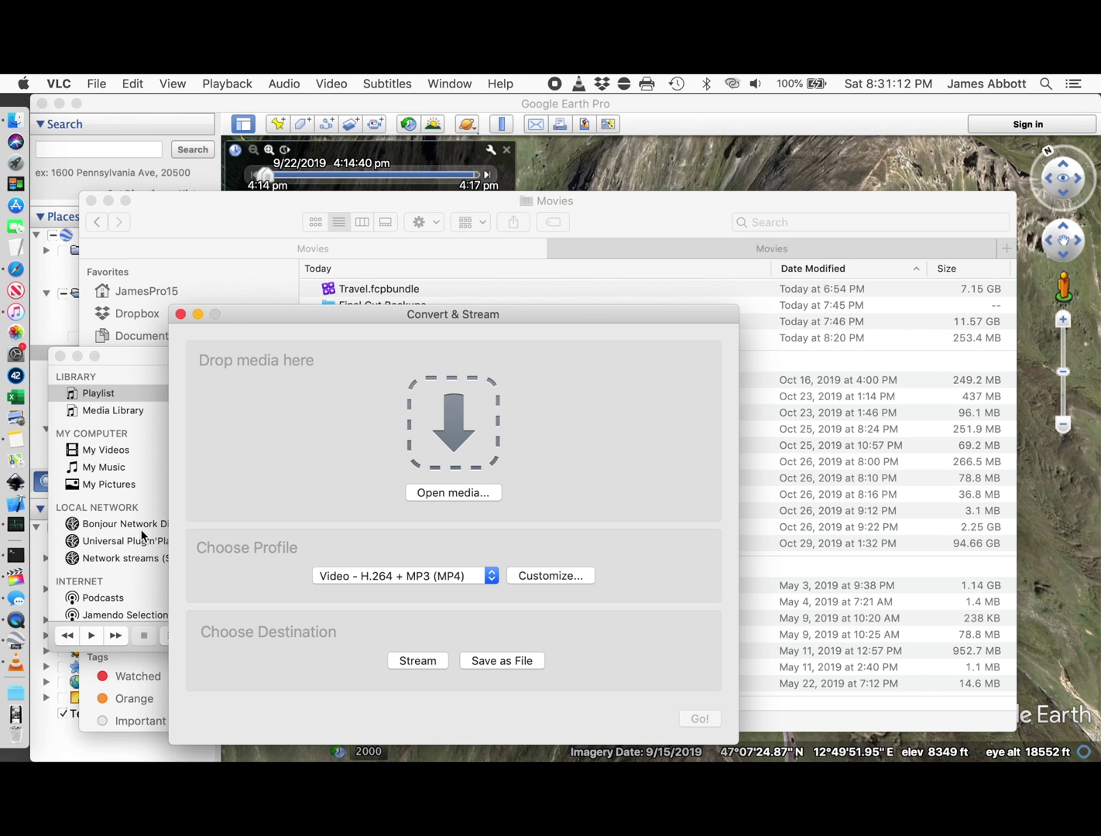
left_click_drag(299, 314, 463, 302)
left_click_drag(312, 436, 603, 405)
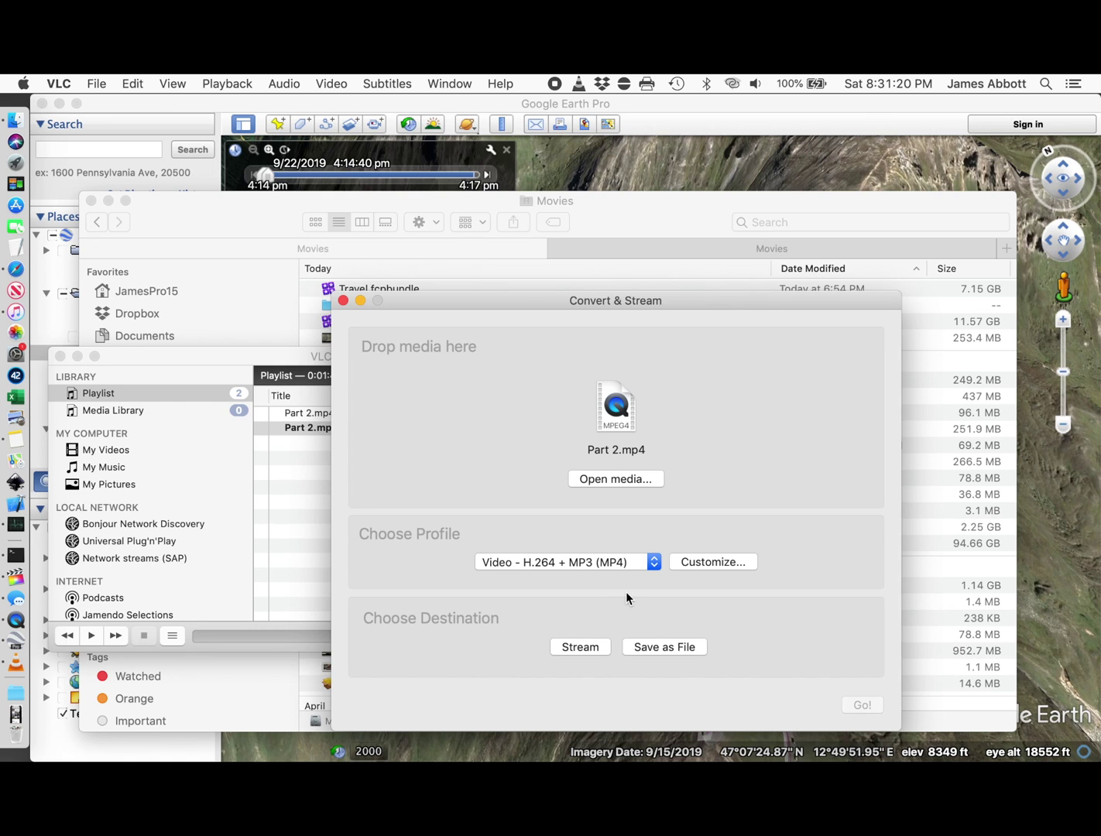
left_click(663, 649)
left_click(789, 648)
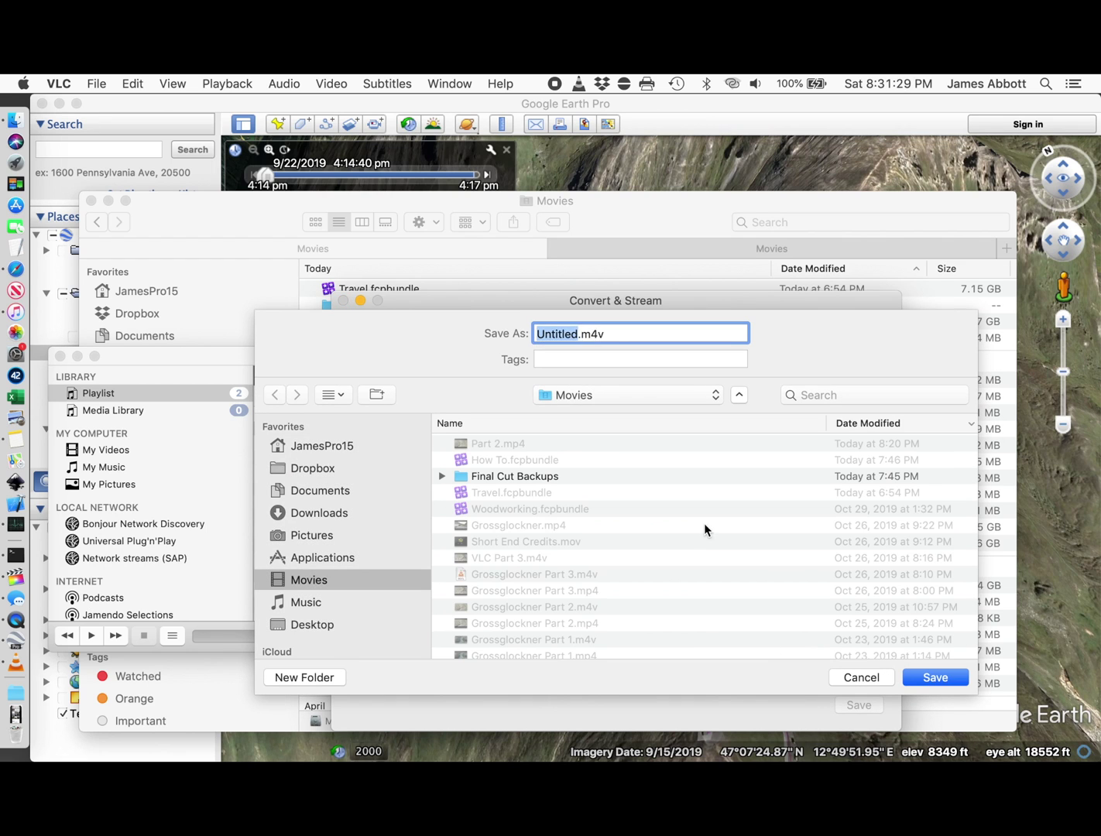
type("Part 2 VLC")
left_click(938, 675)
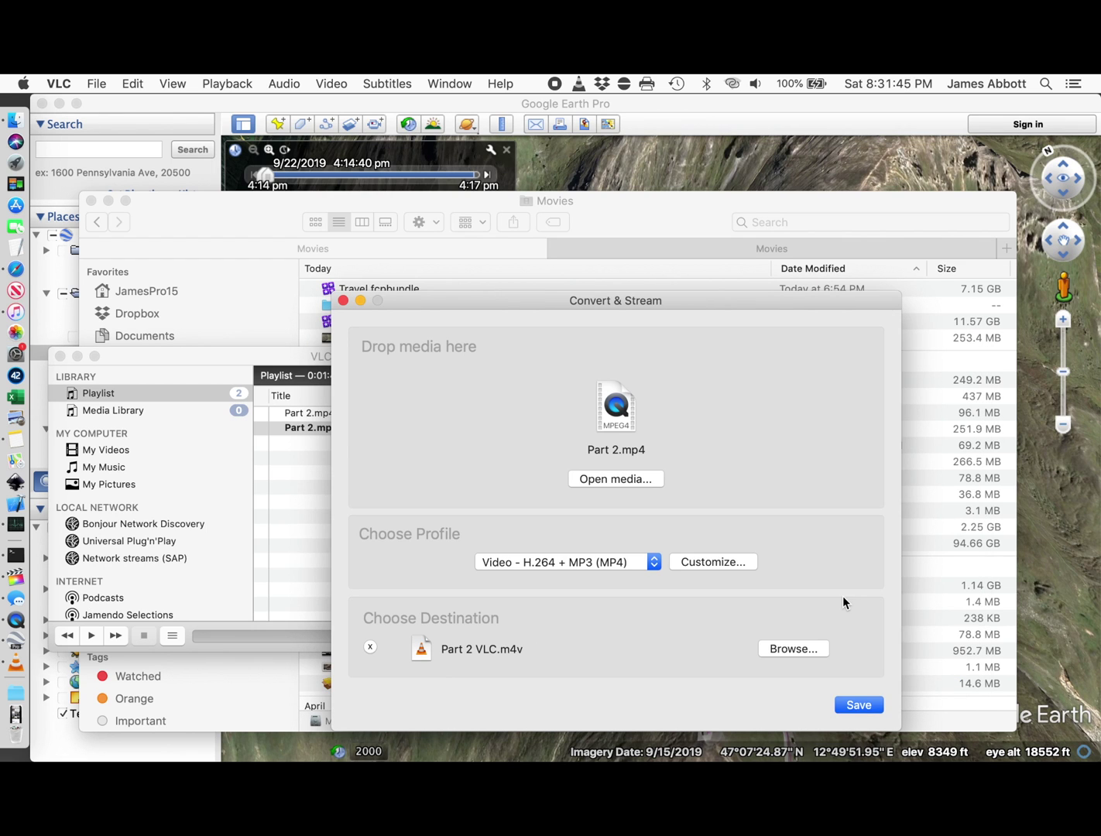
left_click(857, 705)
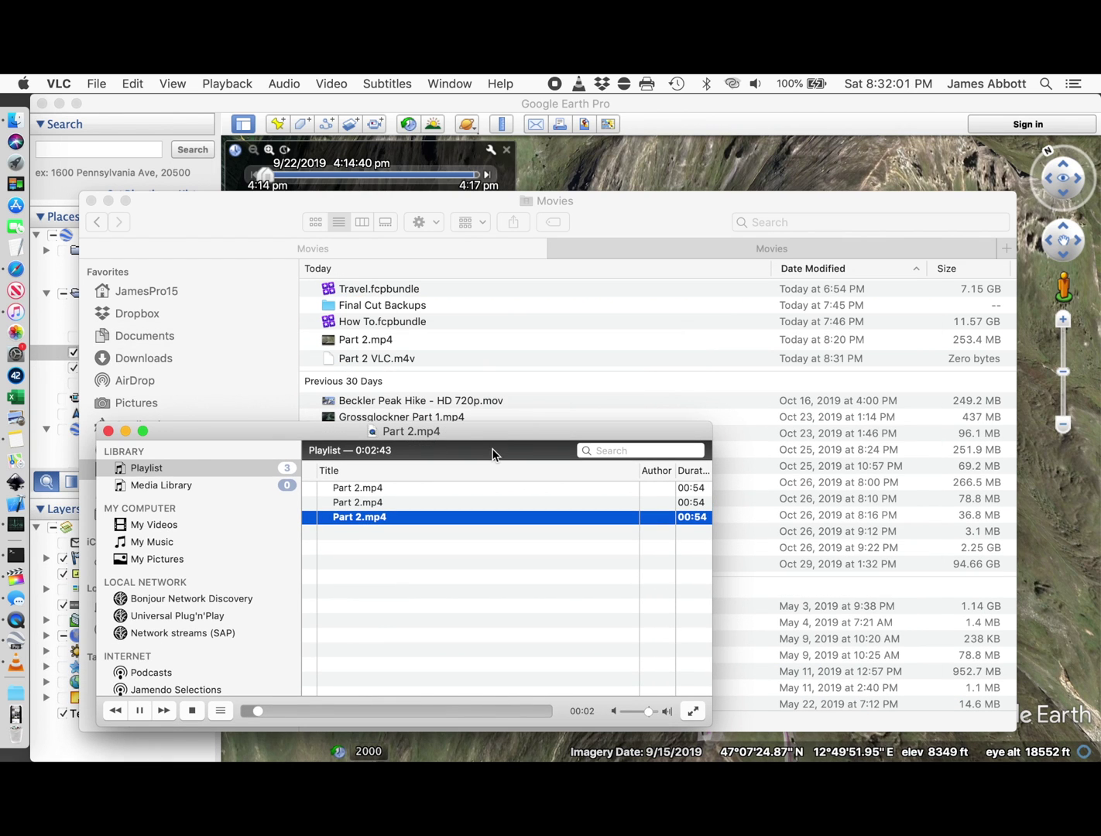